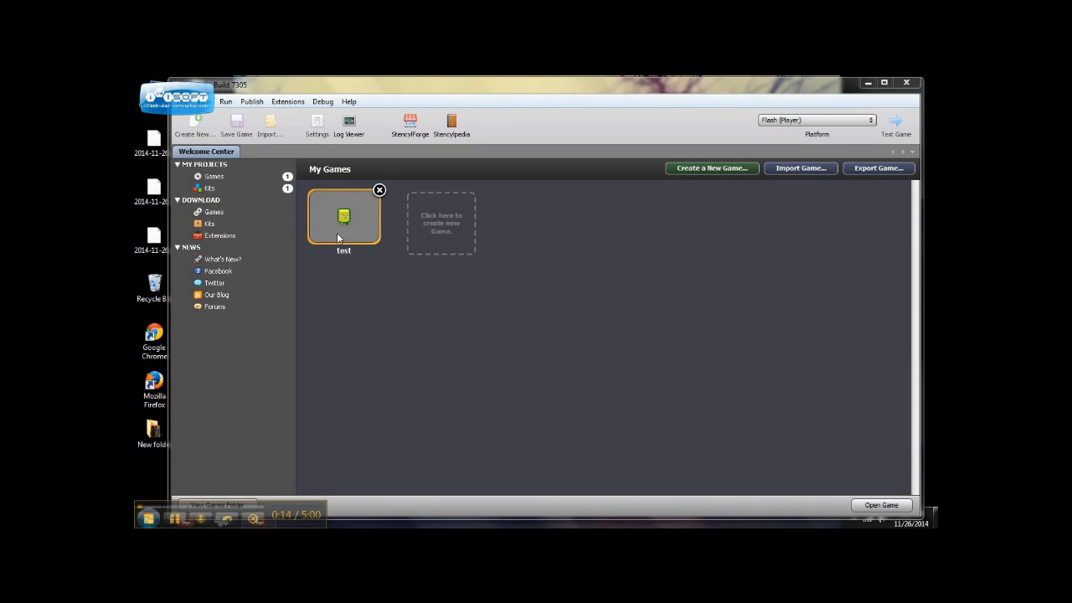
# Create a new game from the Crash Course Kit named "try this" with a screen width of 320 px
pyautogui.click(443, 230)
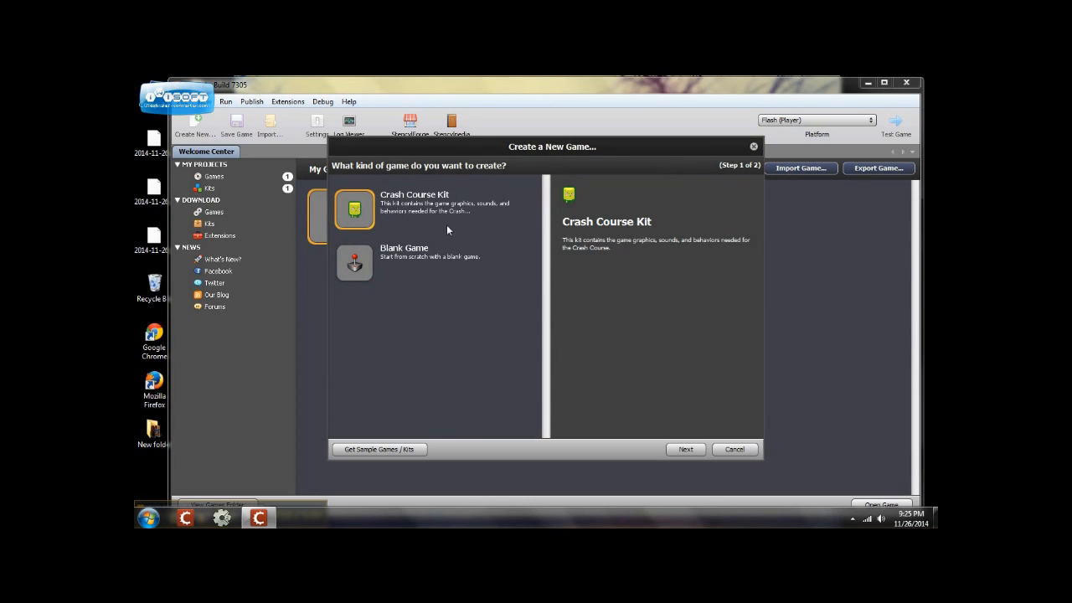
pyautogui.click(695, 452)
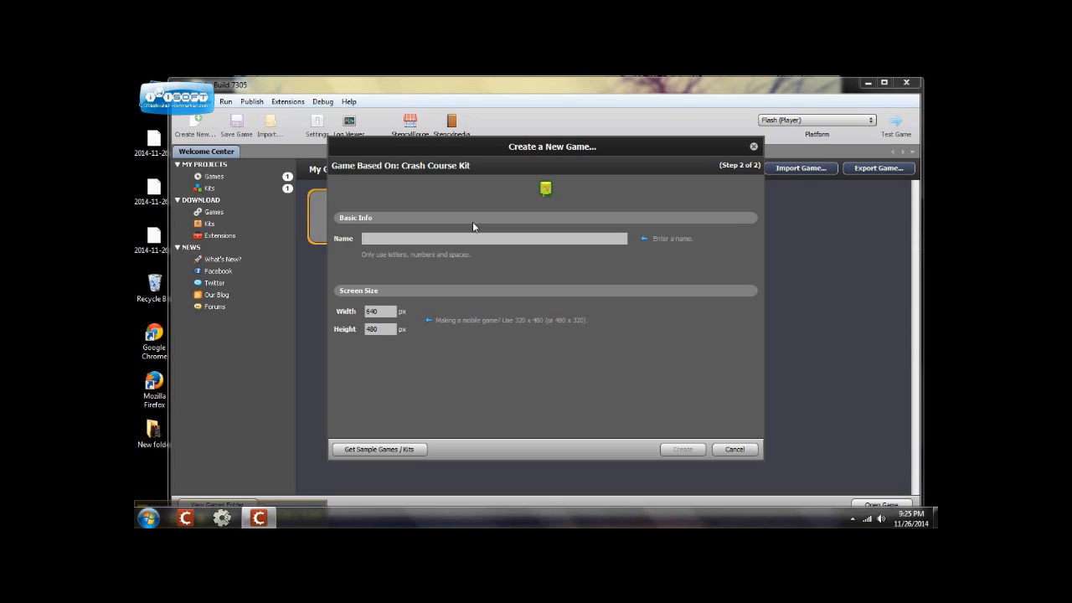
pyautogui.write('try this')
pyautogui.click(389, 312)
pyautogui.press('BackSpace')
pyautogui.press('BackSpace')
pyautogui.press('BackSpace')
pyautogui.write('320')
pyautogui.click(680, 449)
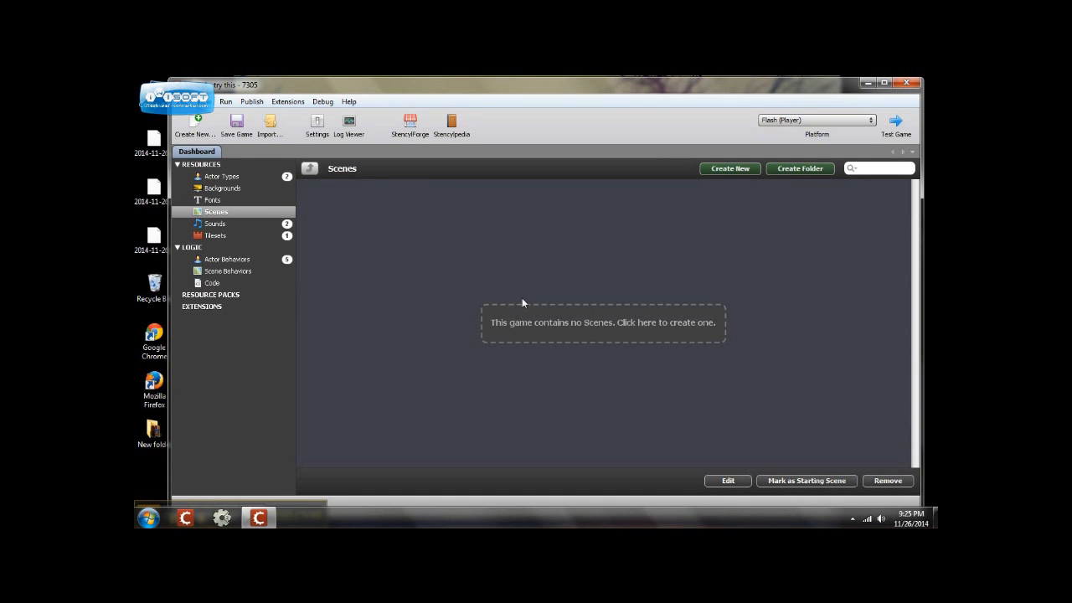
# Create a scene named lv1 with a tile width and tile height of 16 pixels
pyautogui.click(607, 323)
pyautogui.click(459, 281)
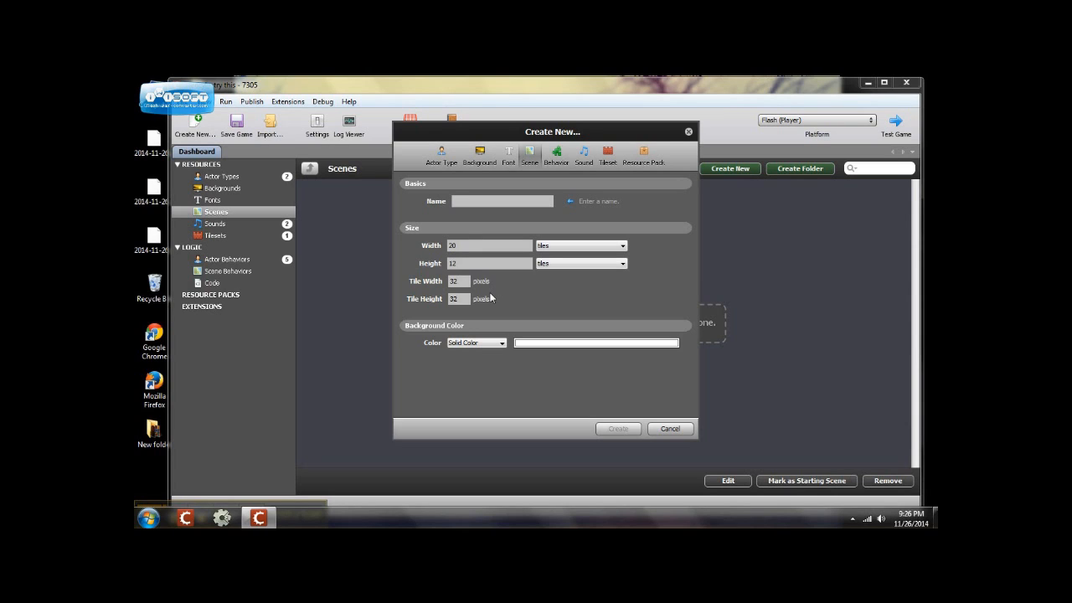
pyautogui.press('BackSpace')
pyautogui.press('BackSpace')
pyautogui.write('16')
pyautogui.click(458, 299)
pyautogui.press('BackSpace')
pyautogui.press('BackSpace')
pyautogui.write('16')
pyautogui.write('lv1')
pyautogui.click(617, 430)
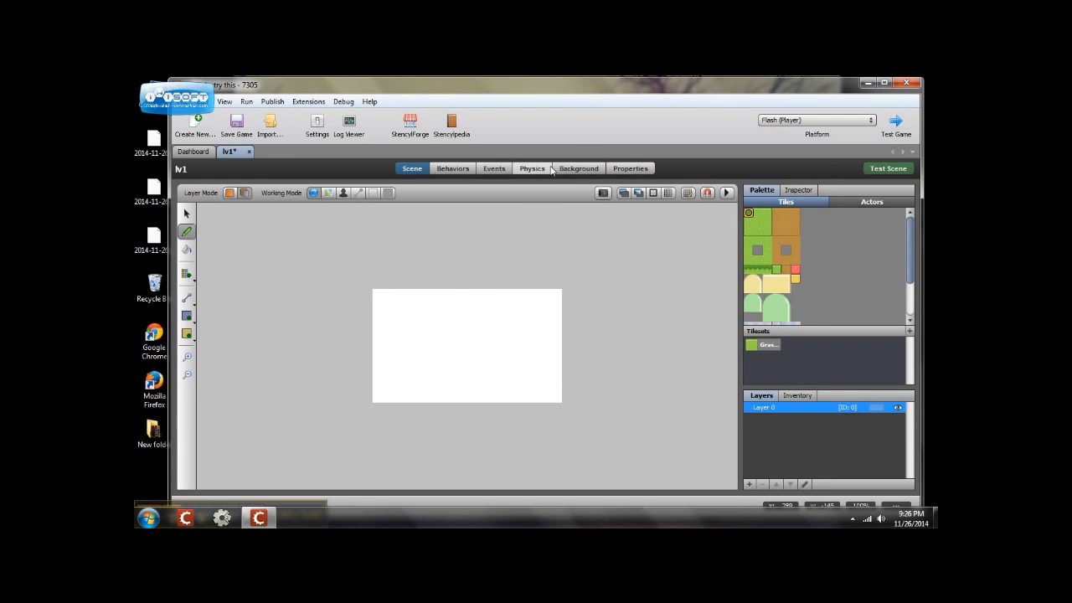
# Examine the lv1 scene's properties, gravity settings and enlarged canvas
pyautogui.click(632, 168)
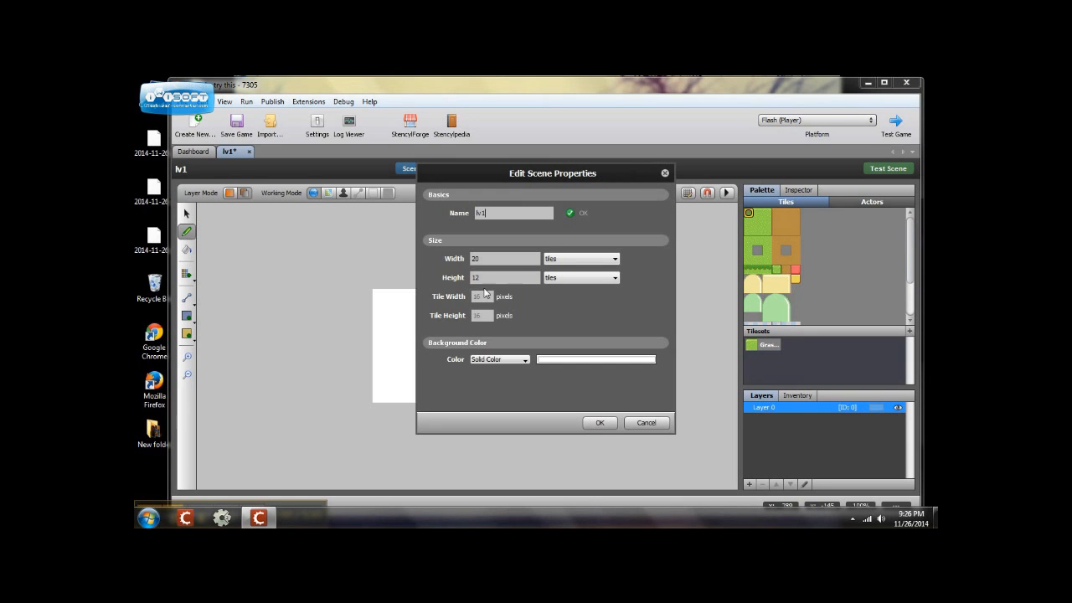
pyautogui.click(645, 422)
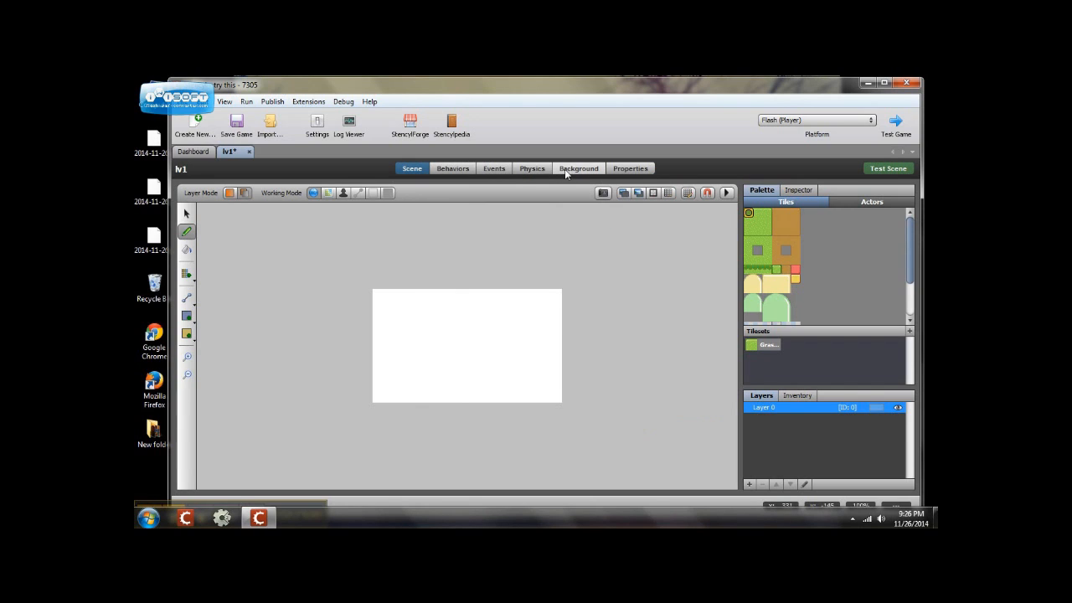
pyautogui.click(528, 168)
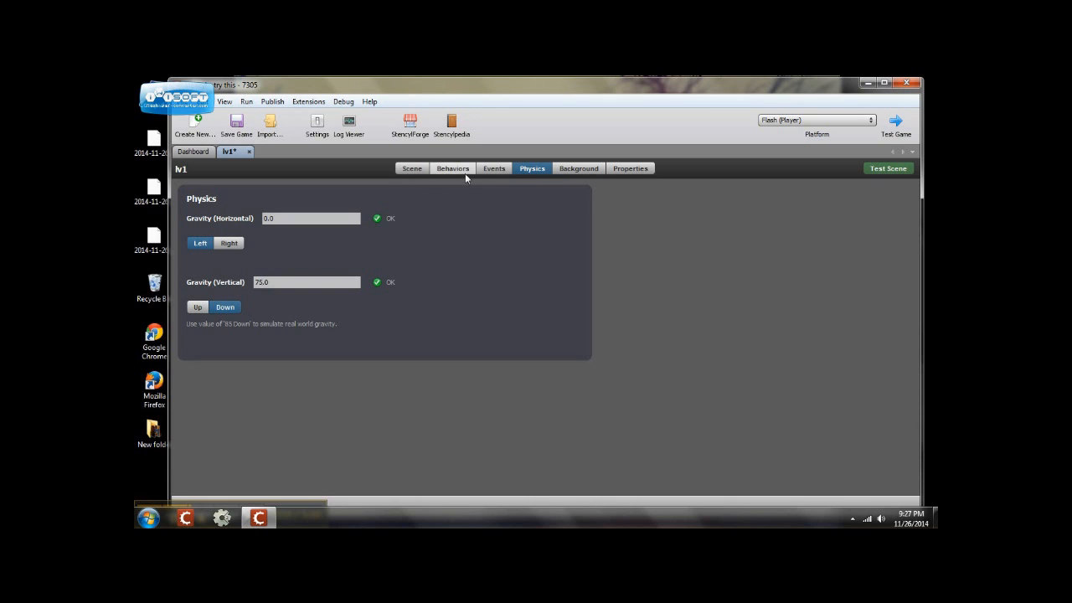
pyautogui.click(410, 172)
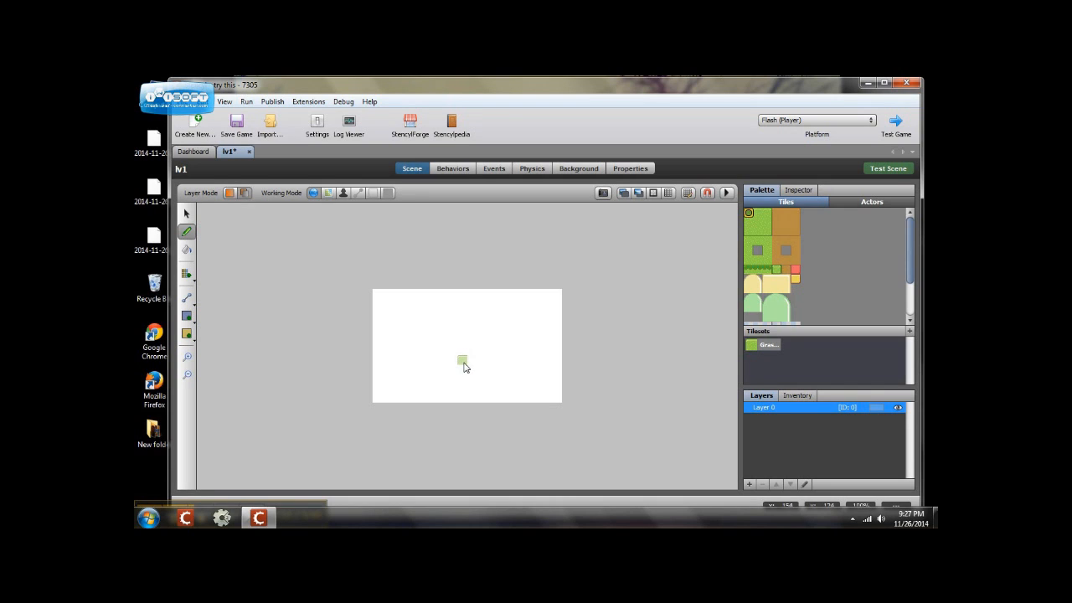
pyautogui.click(187, 356)
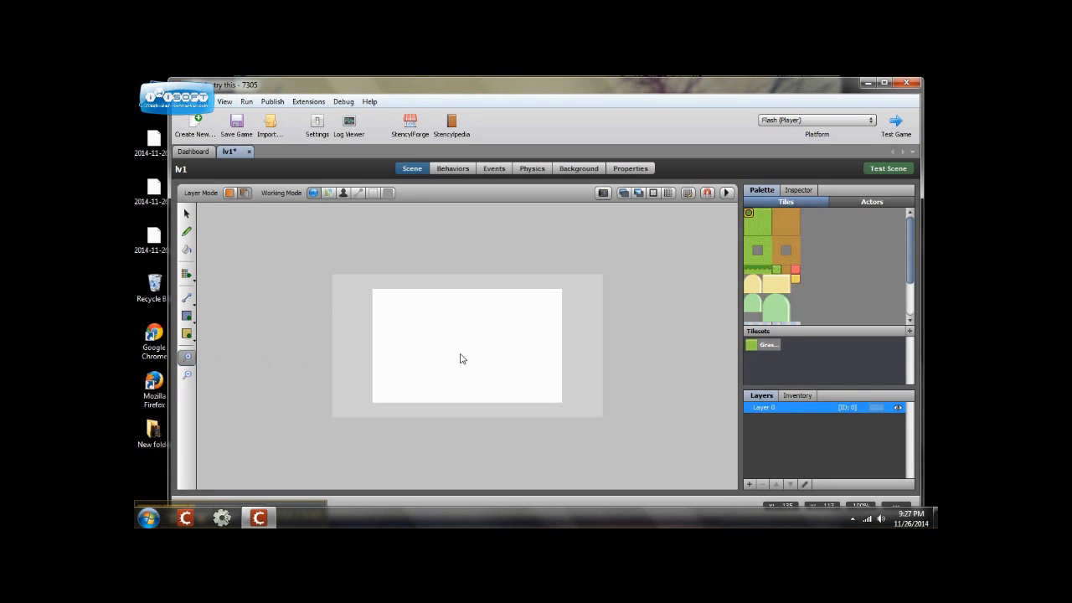
pyautogui.click(428, 360)
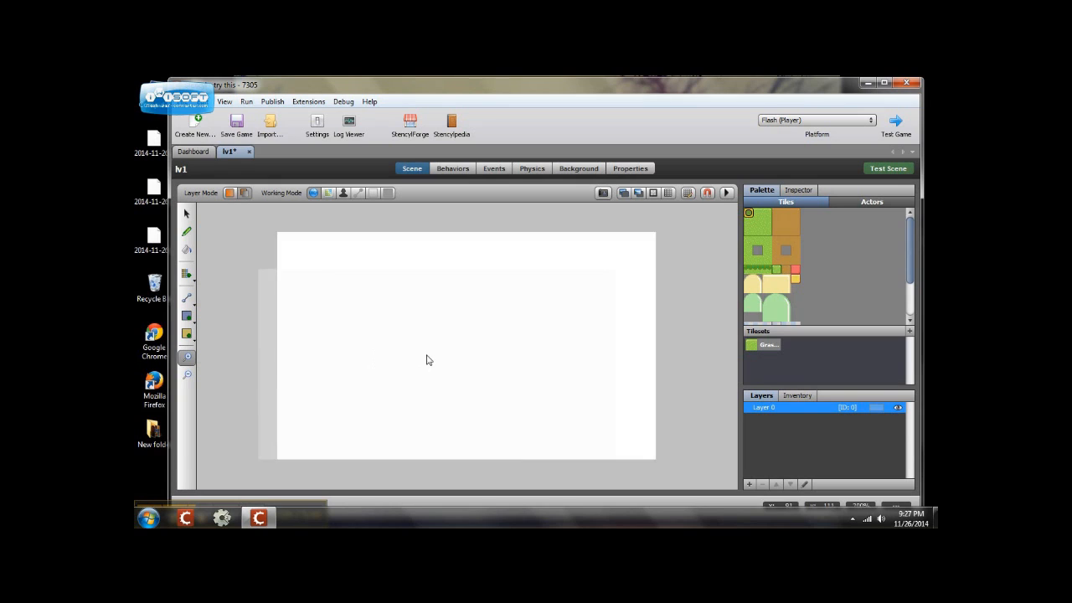
pyautogui.click(426, 360)
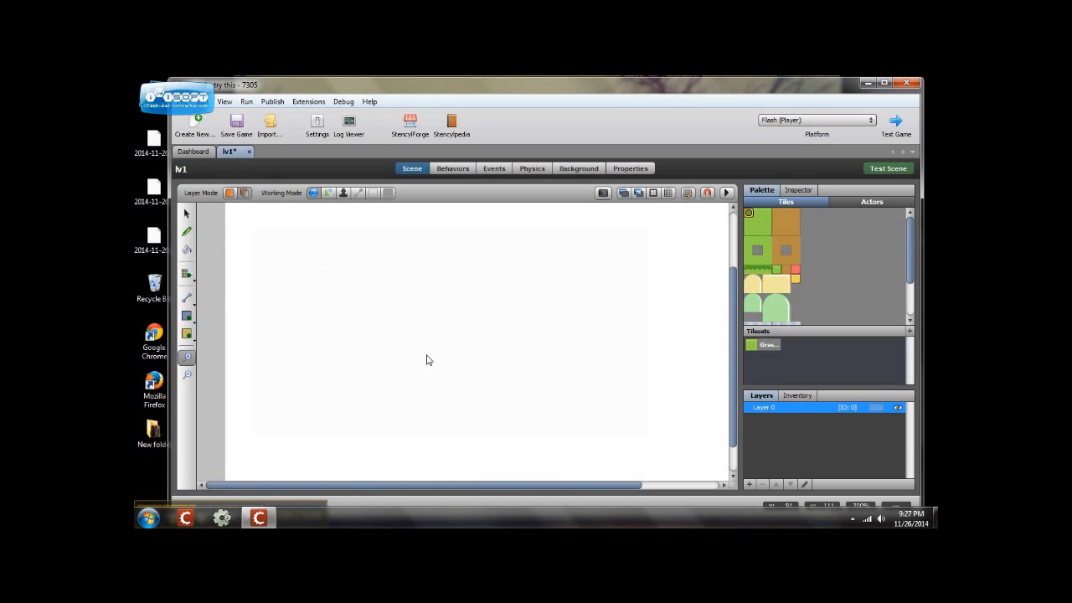
pyautogui.click(187, 375)
pyautogui.click(331, 365)
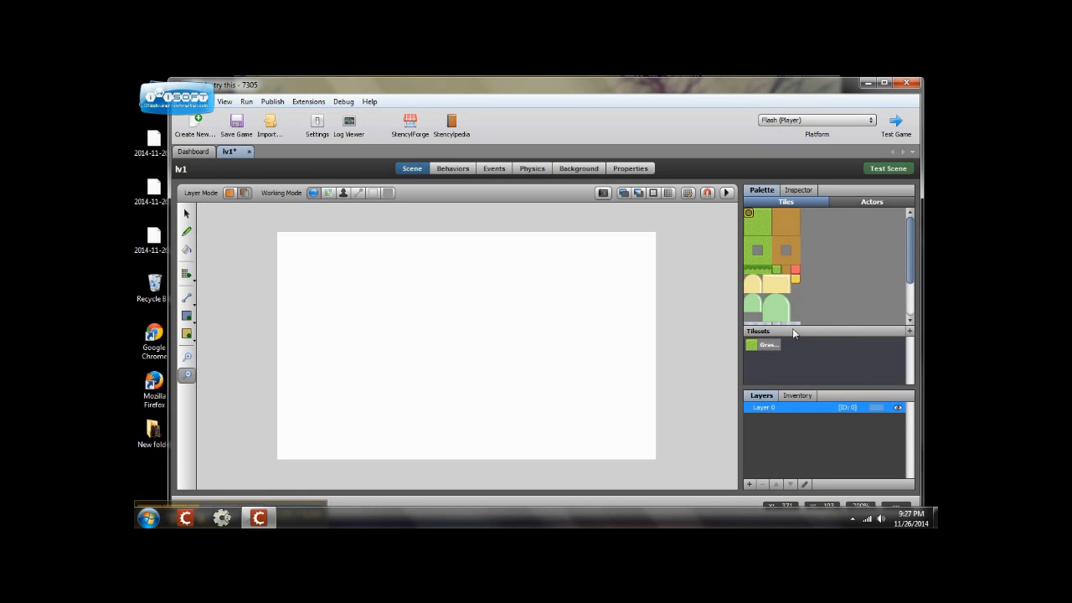
# Create a new tileset named snow in the game's resources
pyautogui.click(194, 153)
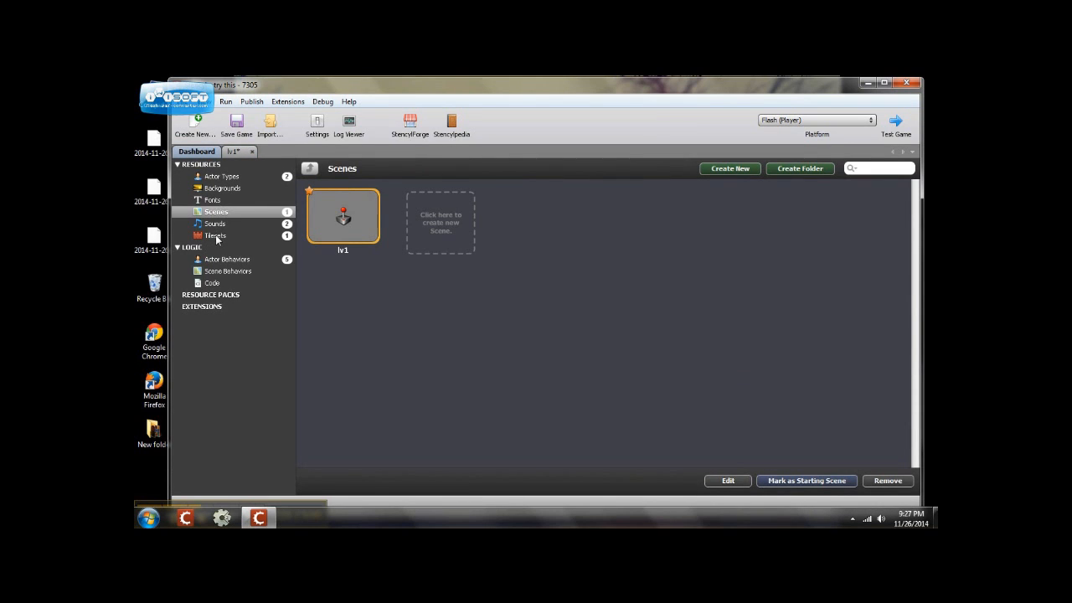
pyautogui.click(216, 237)
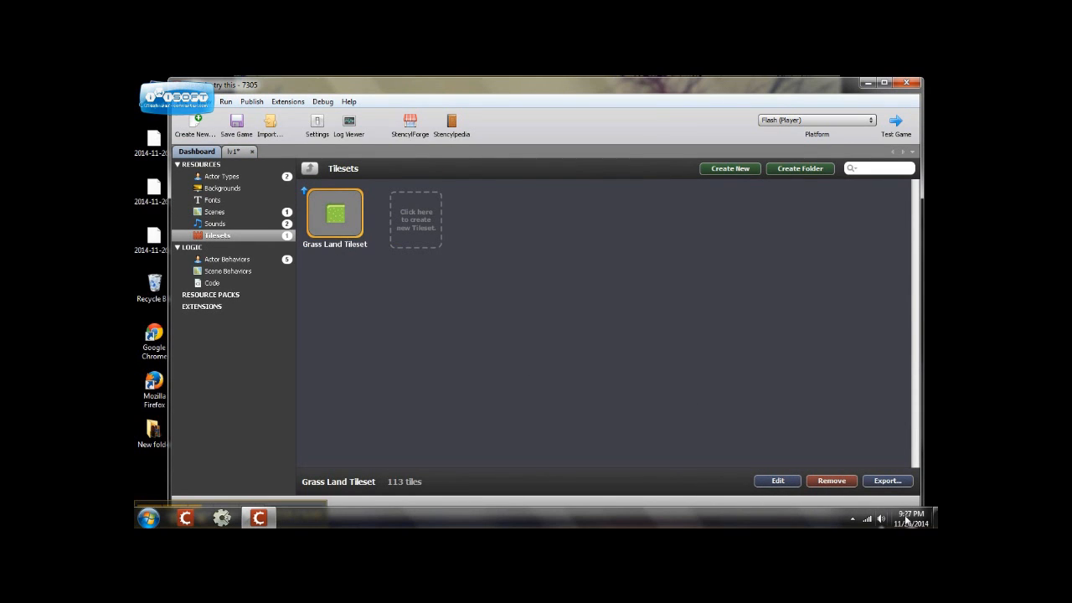
pyautogui.click(730, 168)
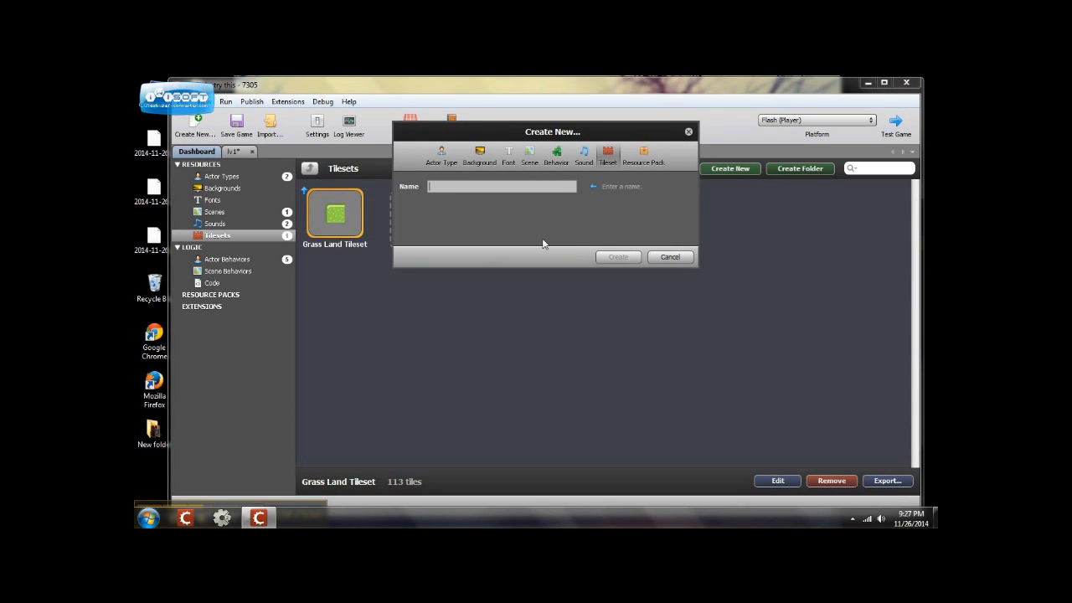
pyautogui.write('snow')
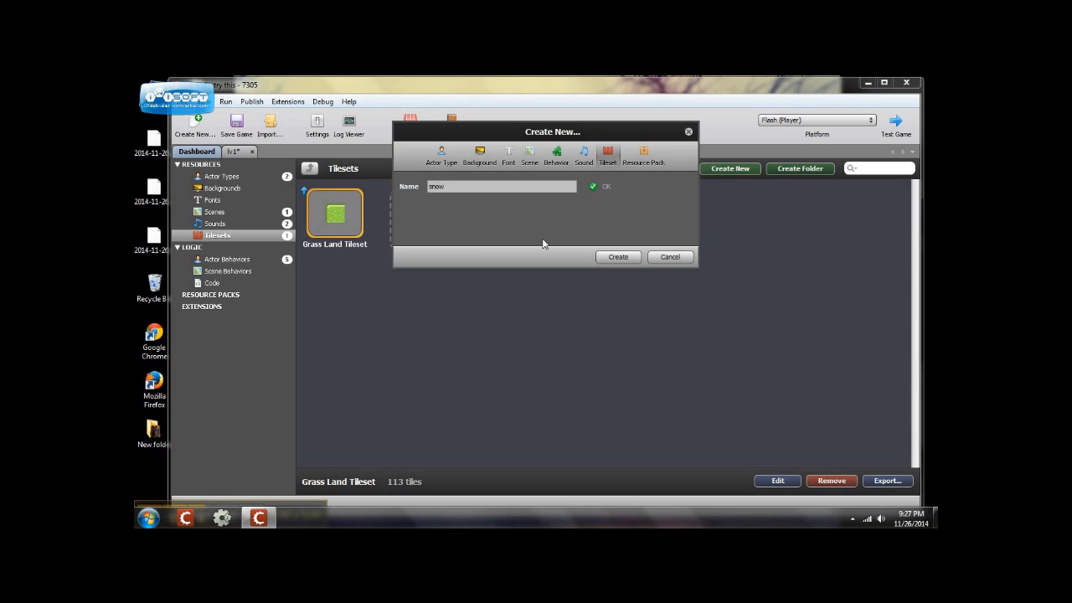
pyautogui.click(617, 256)
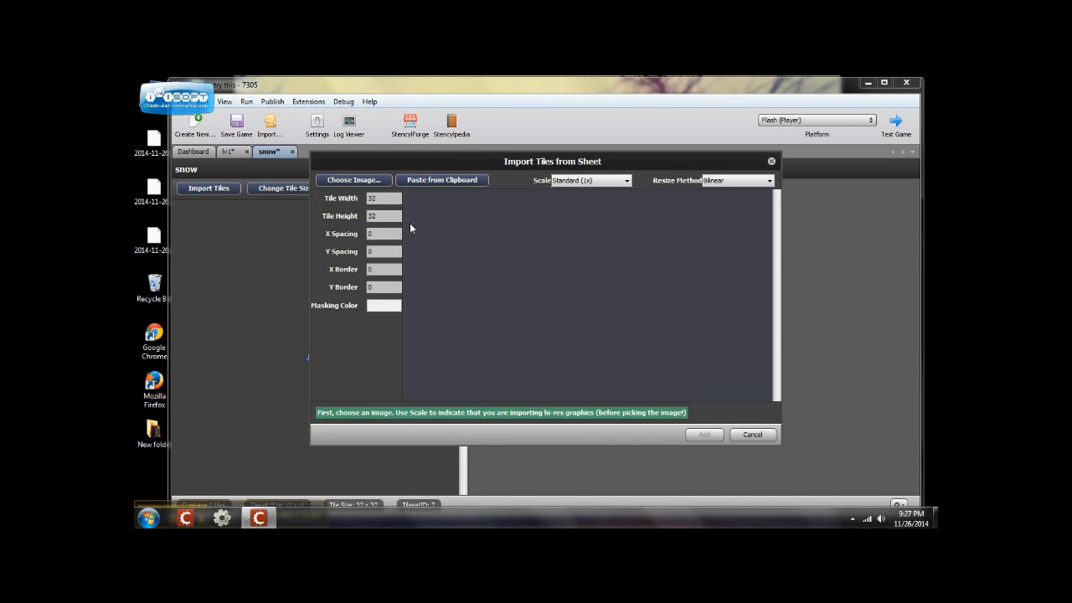
# Import the area03_mock image into the snow tileset as 16 x 16 tiles with the Bilinear resize method
pyautogui.press('BackSpace')
pyautogui.click(383, 215)
pyautogui.press('BackSpace')
pyautogui.press('BackSpace')
pyautogui.write('16')
pyautogui.click(359, 179)
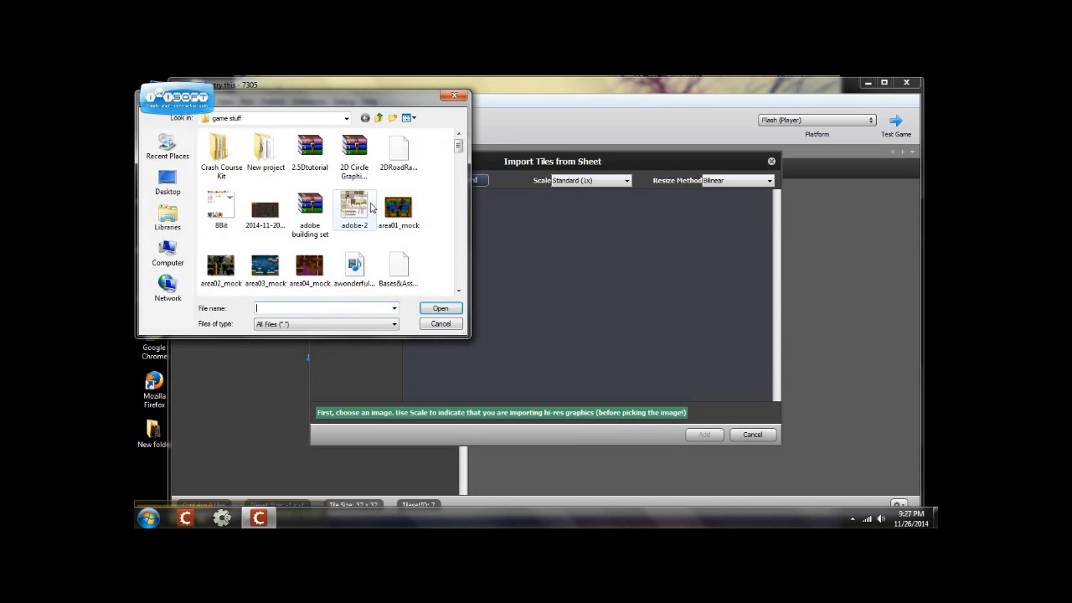
pyautogui.click(265, 267)
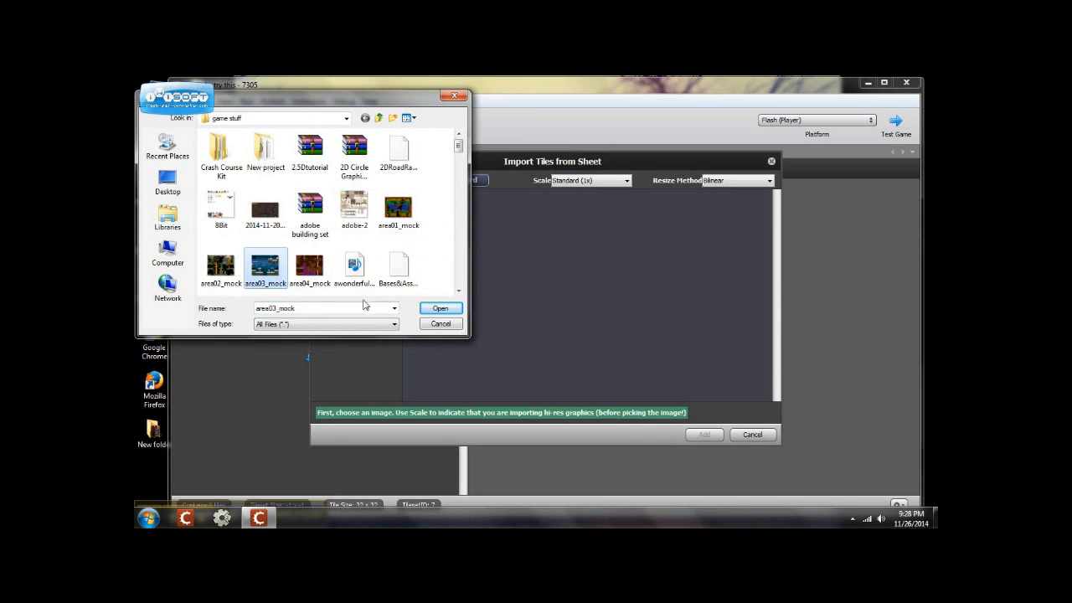
pyautogui.click(440, 309)
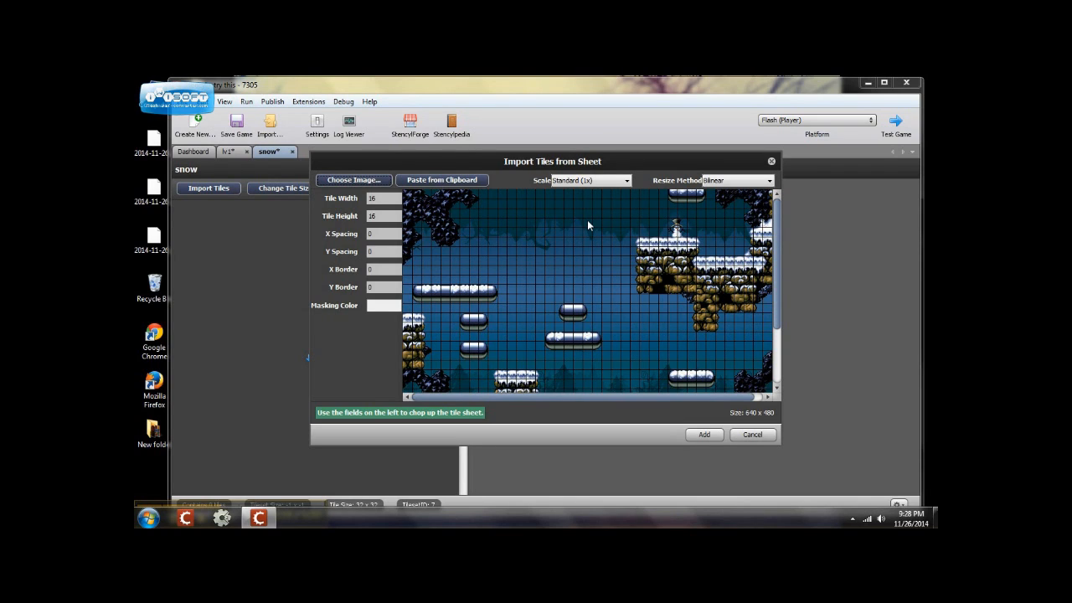
pyautogui.click(715, 181)
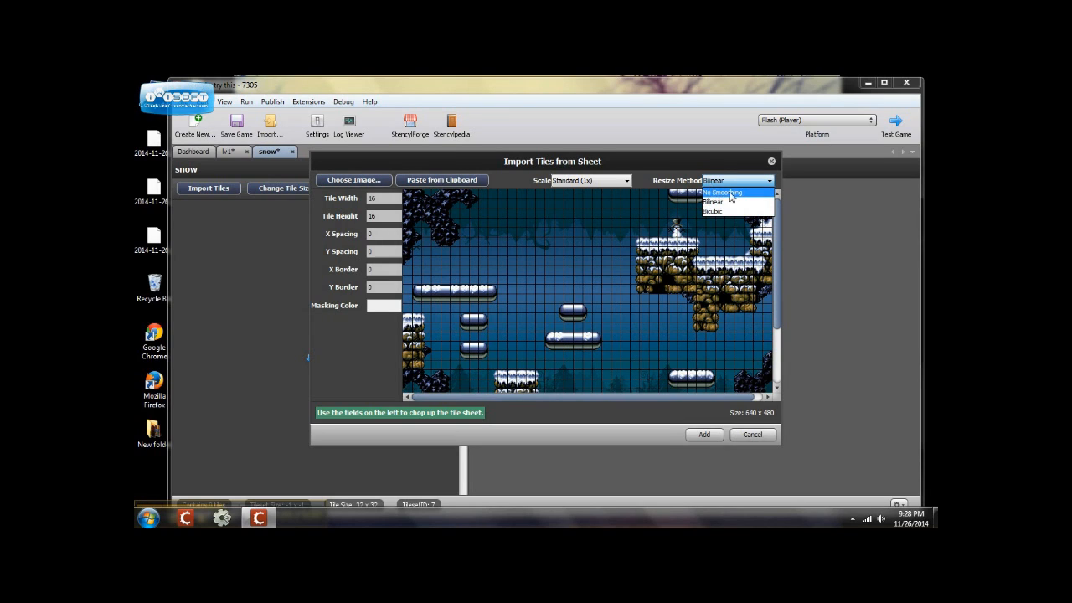
pyautogui.click(711, 202)
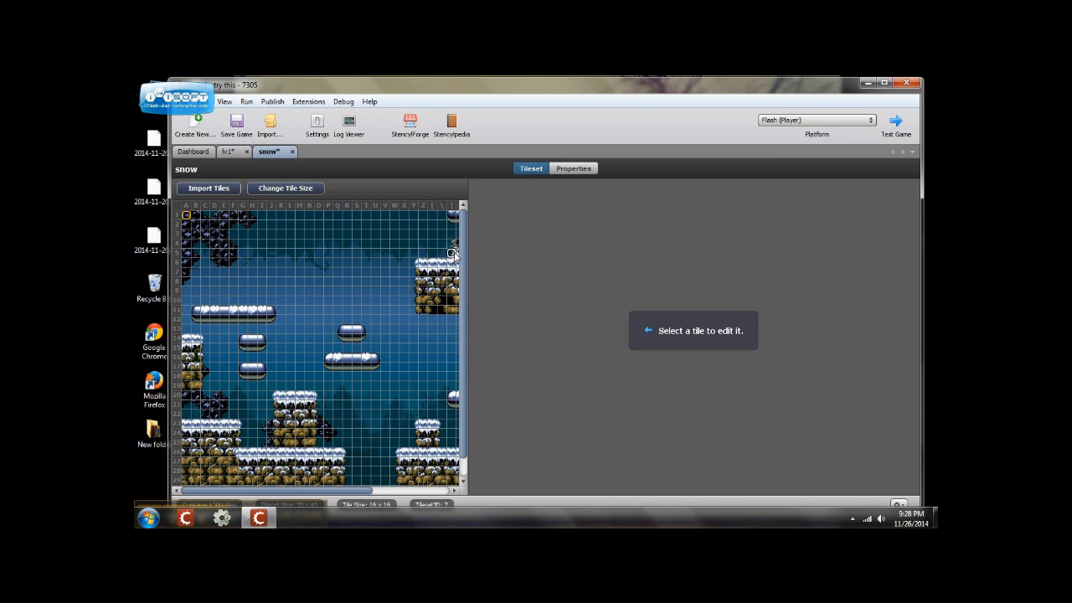
# Set the collision bounds of all tiles across the snow tileset to No Collisions
pyautogui.scroll(-1, 461, 239)
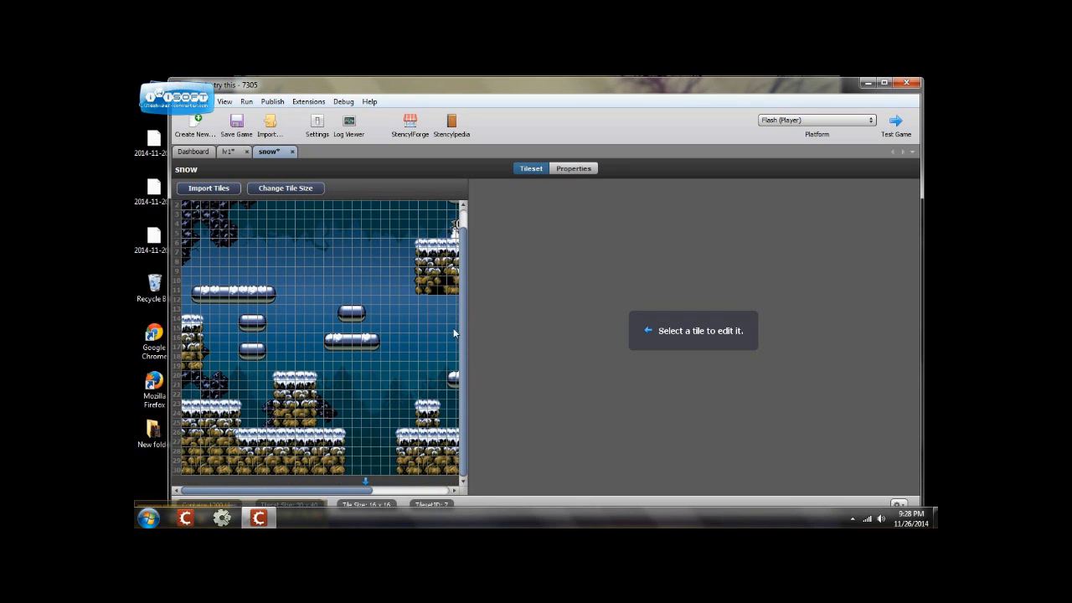
pyautogui.scroll(1, 452, 251)
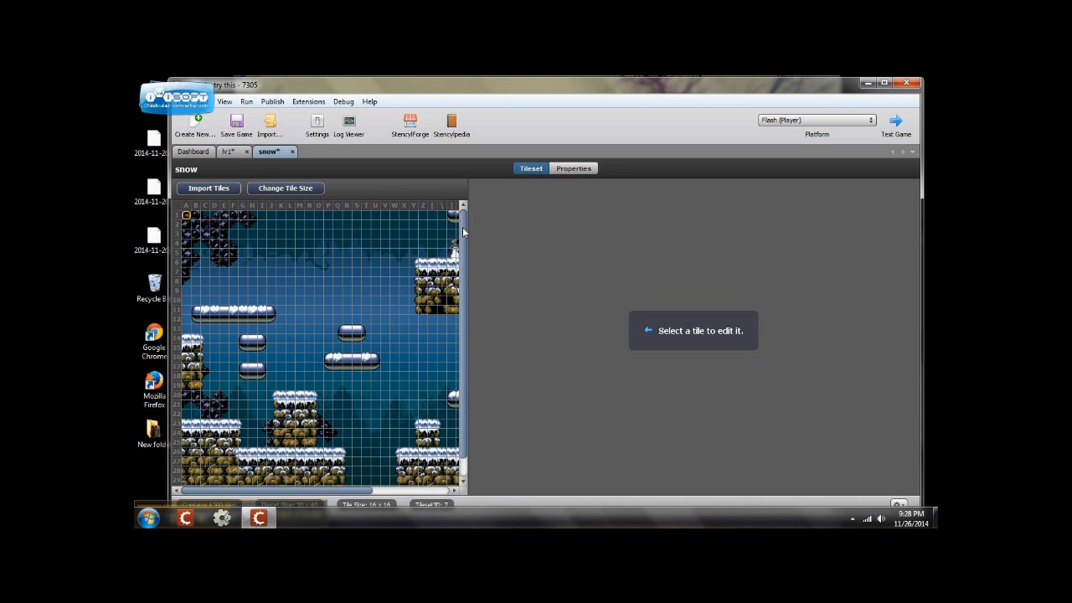
pyautogui.click(187, 216)
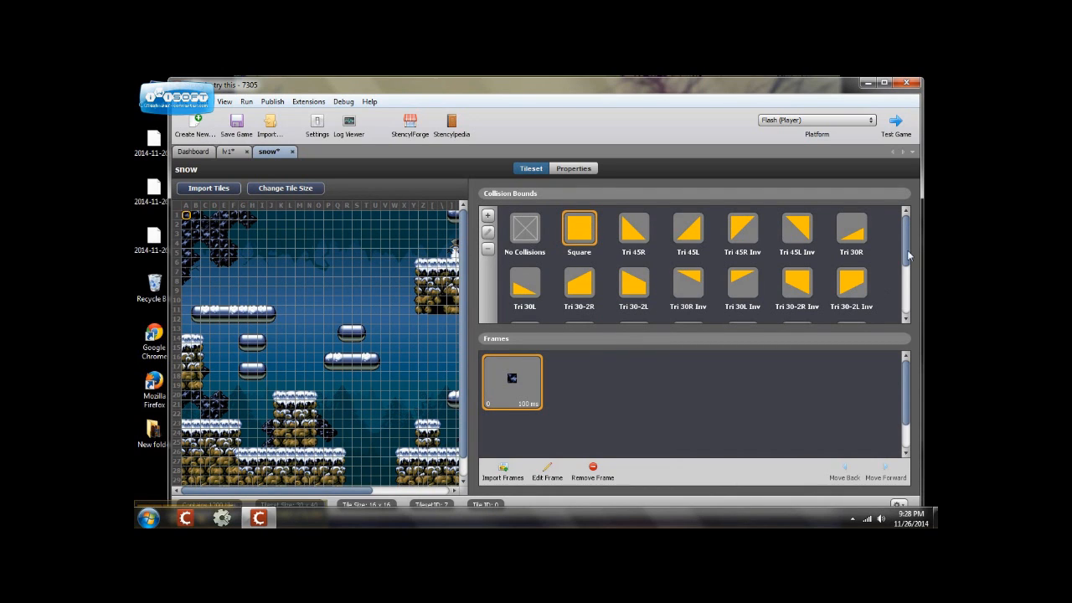
pyautogui.scroll(-3, 907, 255)
pyautogui.scroll(3, 907, 255)
pyautogui.moveTo(186, 216); pyautogui.dragTo(466, 494)
pyautogui.moveTo(462, 405); pyautogui.dragTo(460, 450)
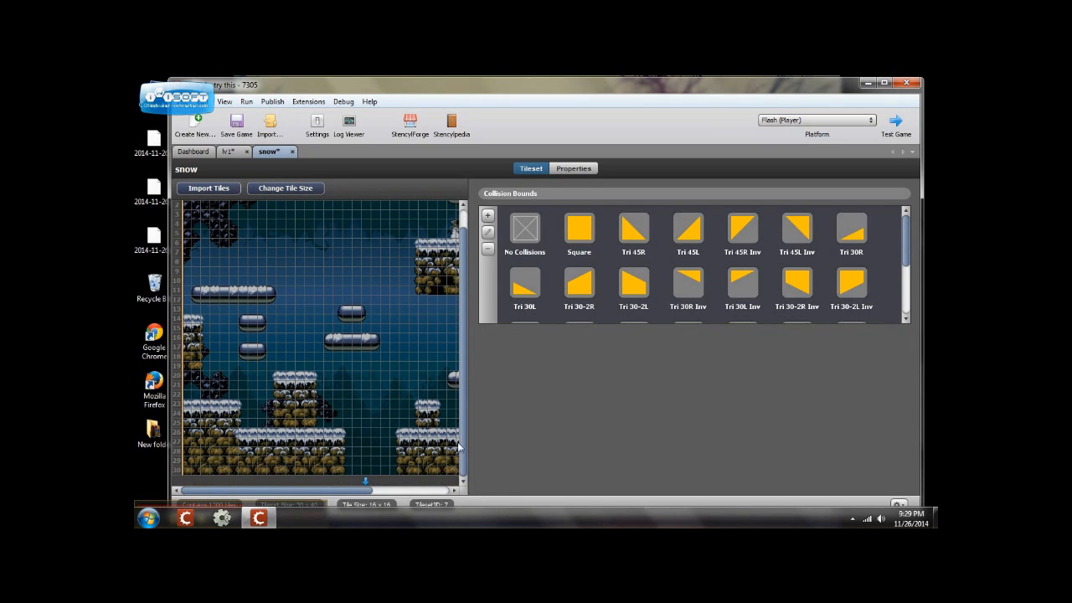
pyautogui.click(528, 231)
pyautogui.moveTo(255, 491); pyautogui.dragTo(367, 503)
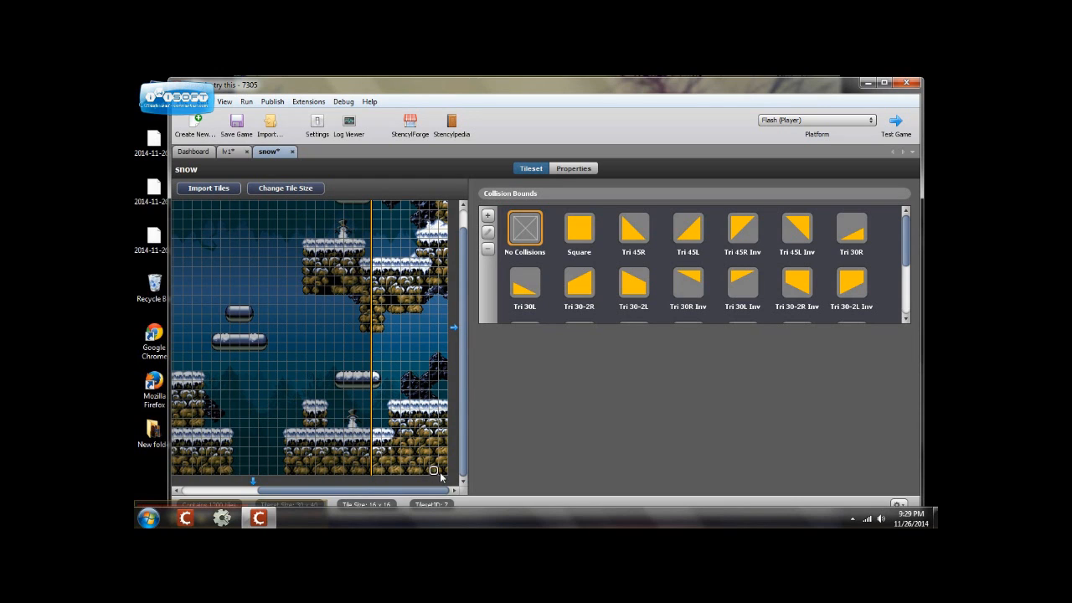
pyautogui.moveTo(435, 469)
pyautogui.mouseDown()
pyautogui.moveTo(400, 471)
pyautogui.moveTo(369, 410)
pyautogui.moveTo(378, 191)
pyautogui.moveTo(359, 201)
pyautogui.mouseUp()
pyautogui.click(530, 233)
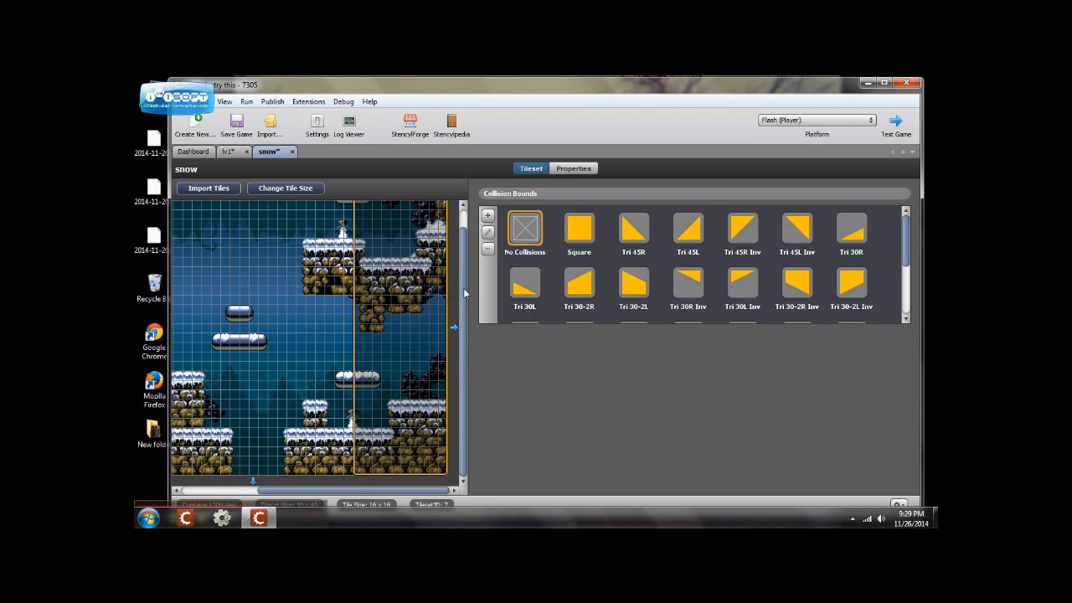
# Assign Square collision bounds to the snowy ground block in the sheet's lower-right corner and the lower ground strip beside it
pyautogui.moveTo(464, 309); pyautogui.dragTo(467, 245)
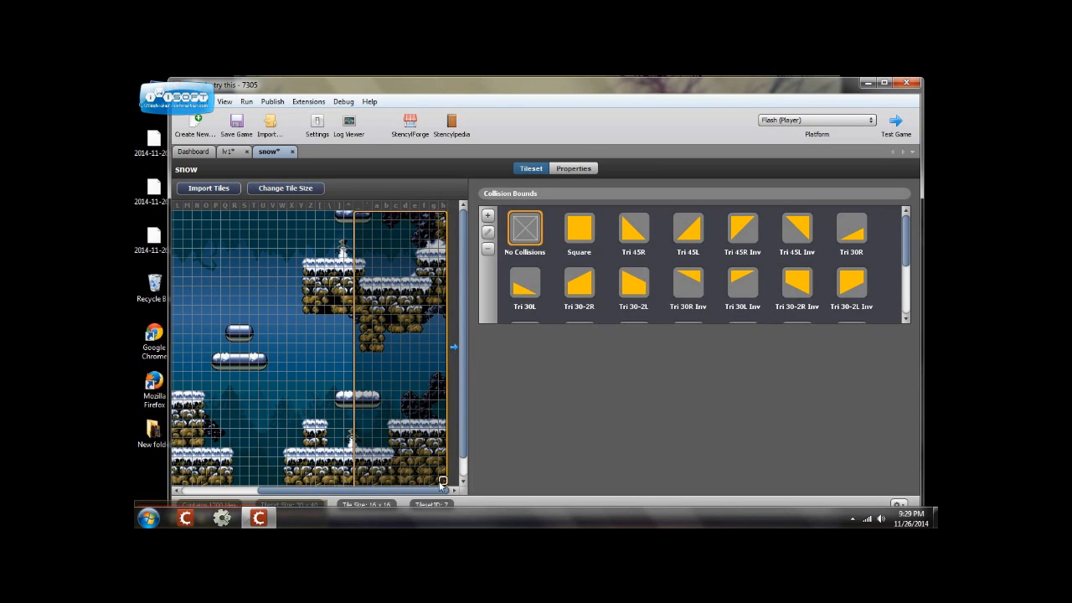
pyautogui.click(395, 427)
pyautogui.moveTo(395, 426); pyautogui.dragTo(451, 494)
pyautogui.click(581, 230)
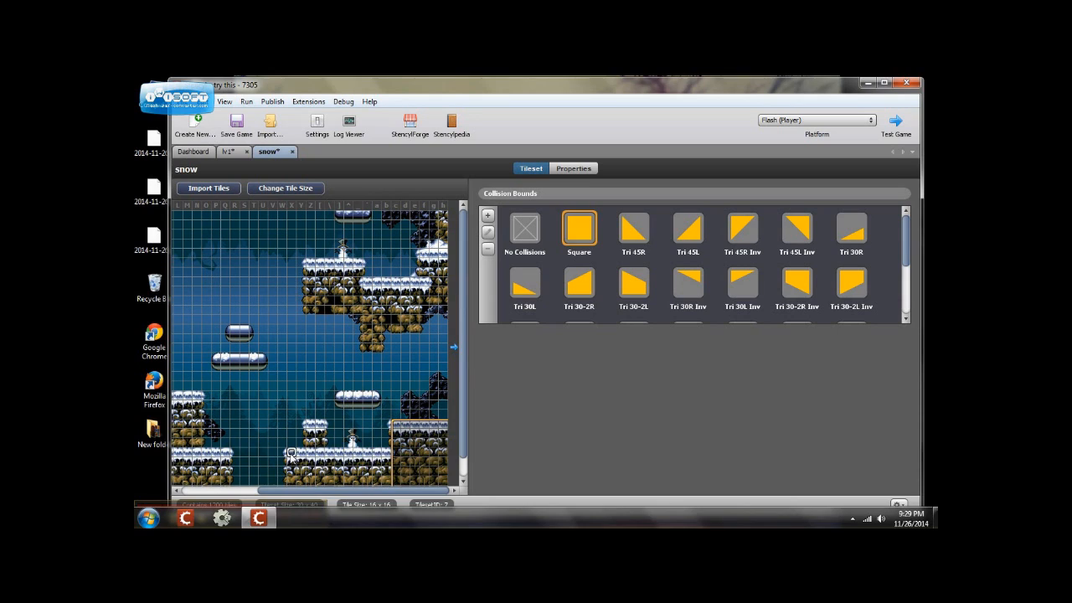
pyautogui.moveTo(290, 453); pyautogui.dragTo(388, 483)
pyautogui.click(580, 237)
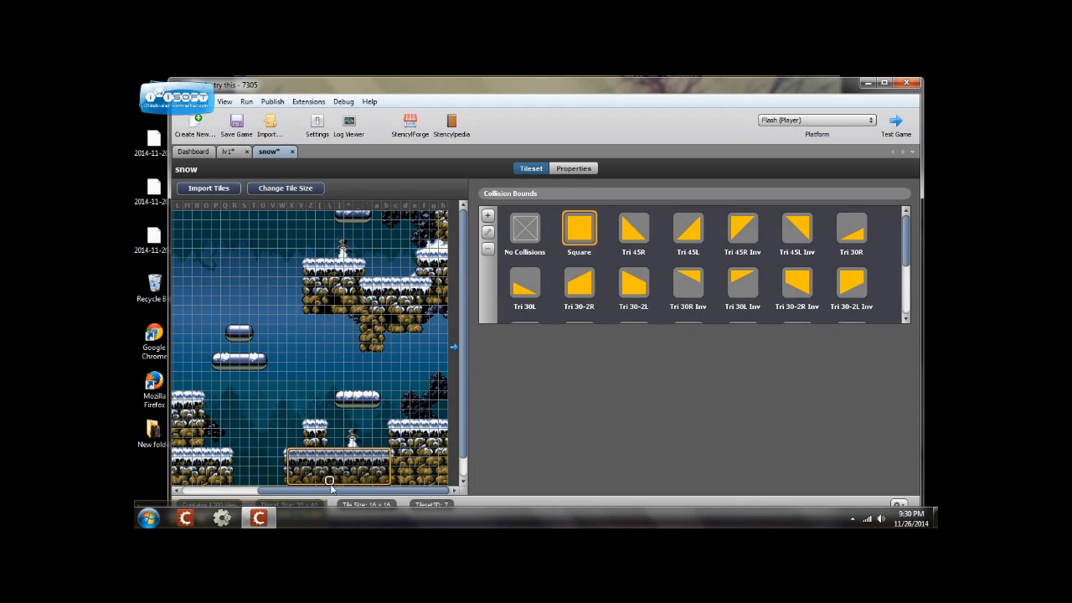
# Assign Square collision bounds to the small snowy pillar on the lower ground strip and the floating platform above it
pyautogui.moveTo(320, 442)
pyautogui.mouseDown()
pyautogui.moveTo(324, 427)
pyautogui.moveTo(314, 428)
pyautogui.mouseUp()
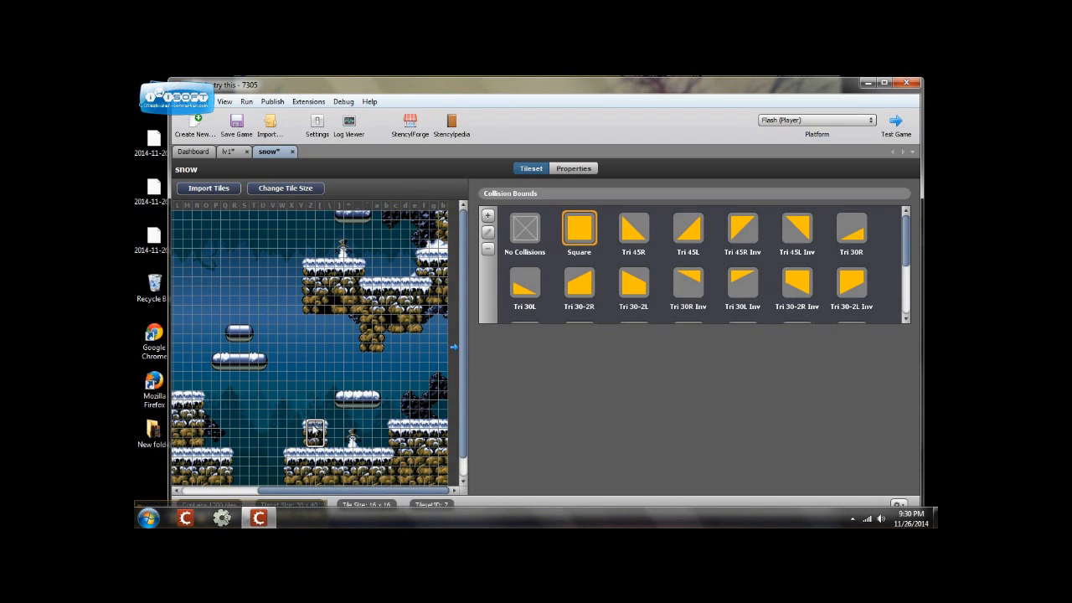
pyautogui.click(579, 228)
pyautogui.moveTo(376, 406); pyautogui.dragTo(337, 399)
pyautogui.click(579, 228)
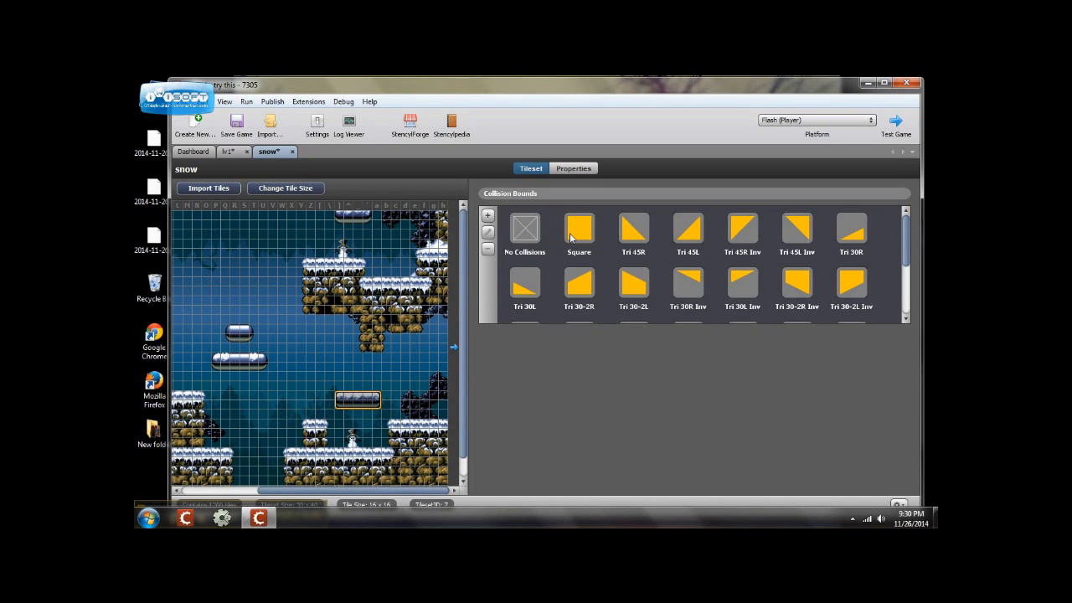
# Assign Square collision bounds to the rock column on the sheet's right edge and the snowy ledge next to it
pyautogui.click(444, 286)
pyautogui.moveTo(450, 282); pyautogui.dragTo(450, 217)
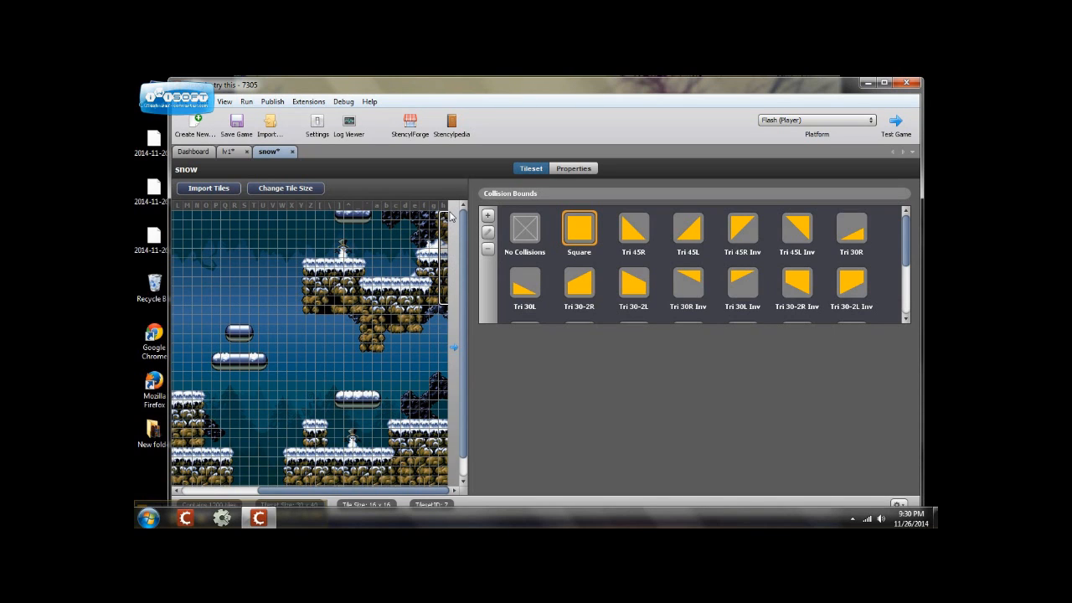
pyautogui.click(580, 228)
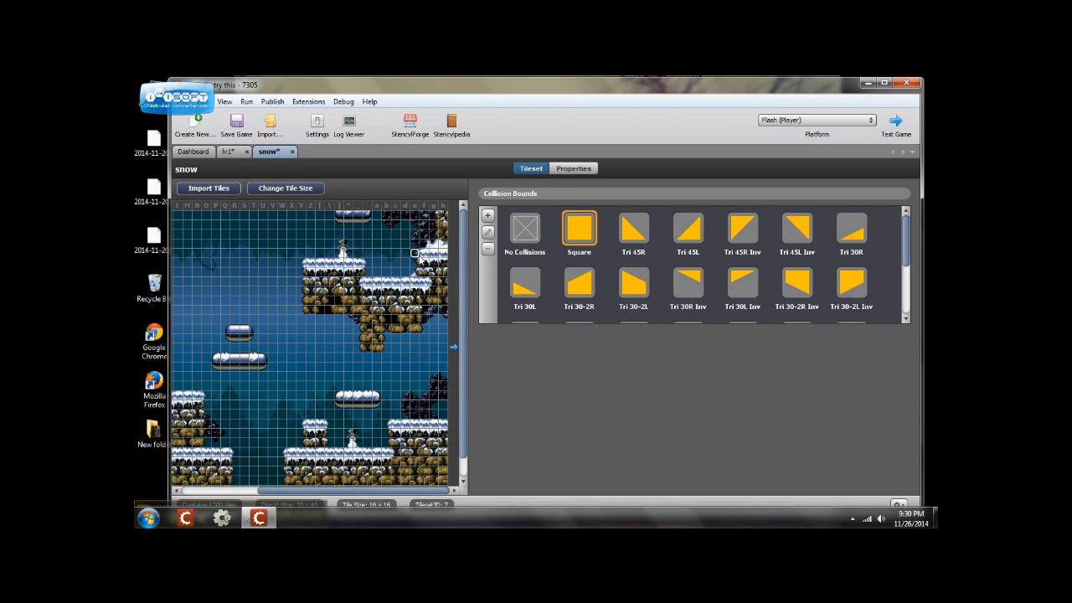
pyautogui.click(422, 256)
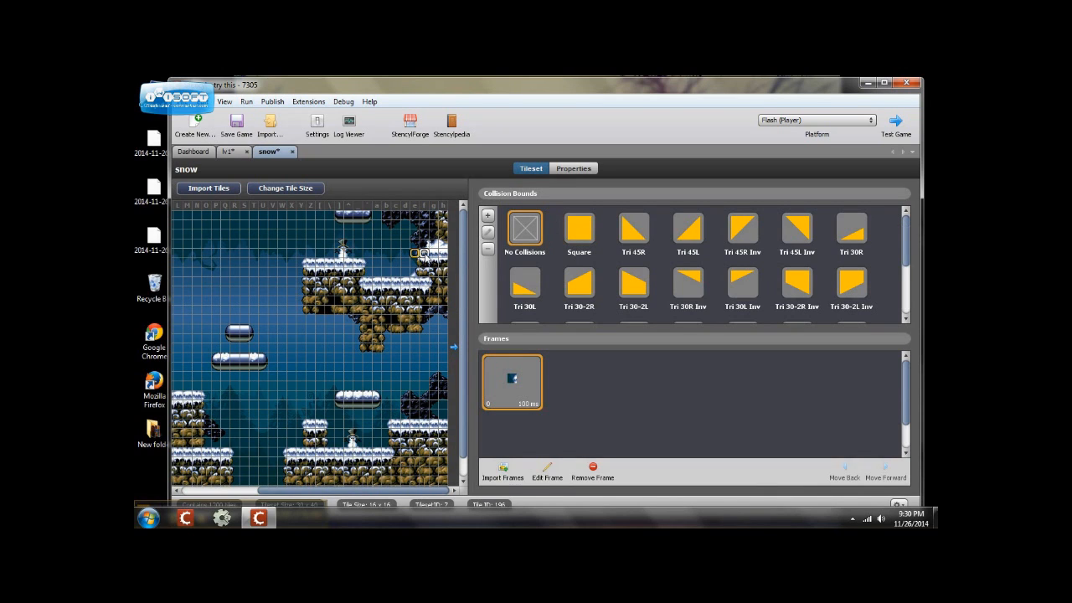
pyautogui.moveTo(424, 254); pyautogui.dragTo(433, 273)
pyautogui.click(578, 229)
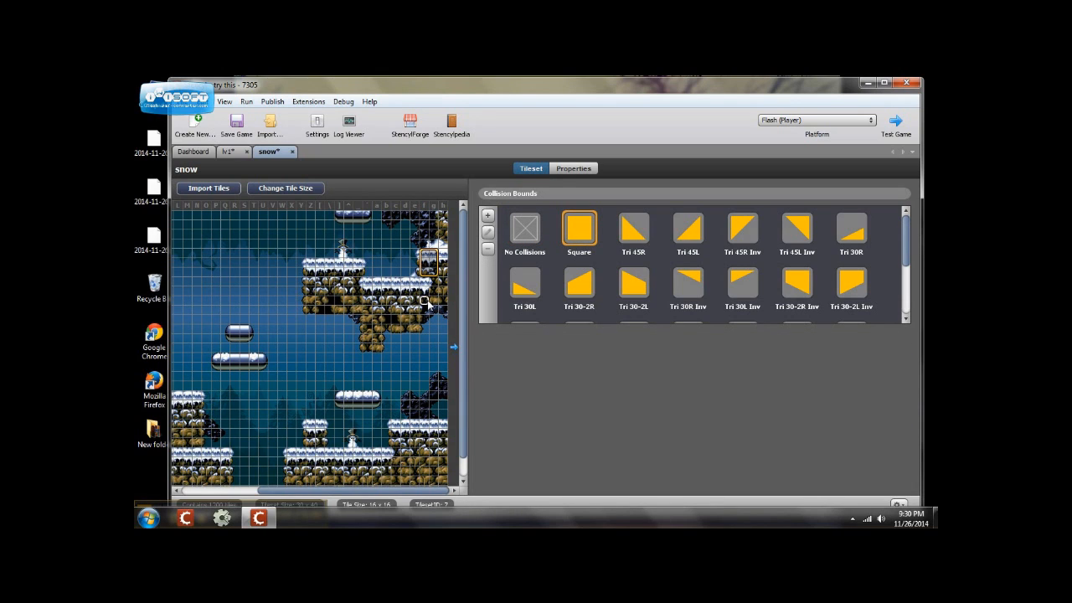
# Assign Square collision bounds to the upper hanging rock mass, including its long snowy body, the downward column and the block beside that column
pyautogui.moveTo(434, 303); pyautogui.dragTo(312, 285)
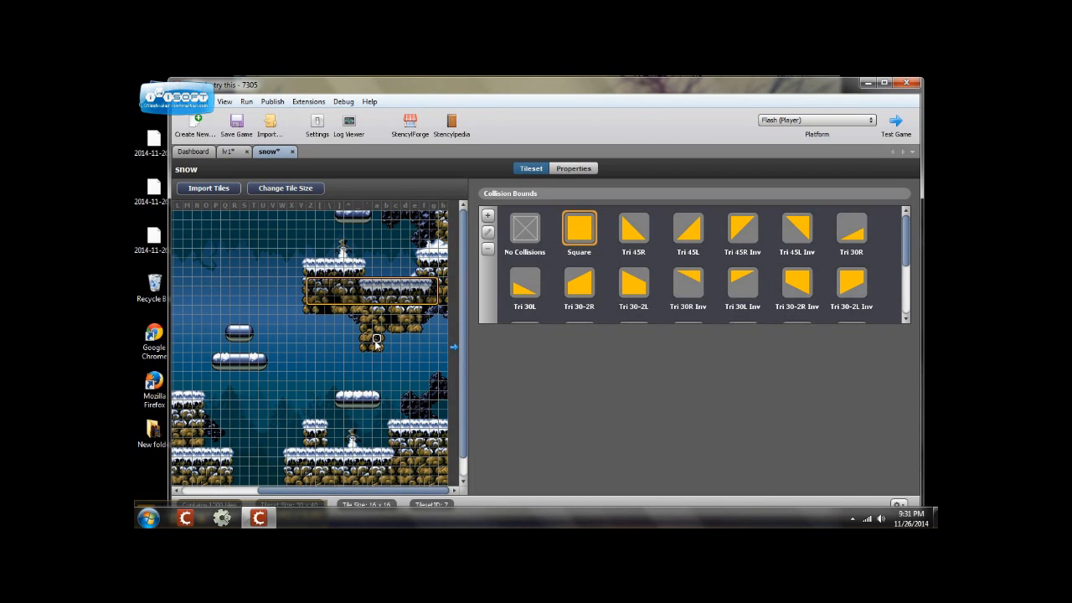
pyautogui.moveTo(374, 349); pyautogui.dragTo(370, 295)
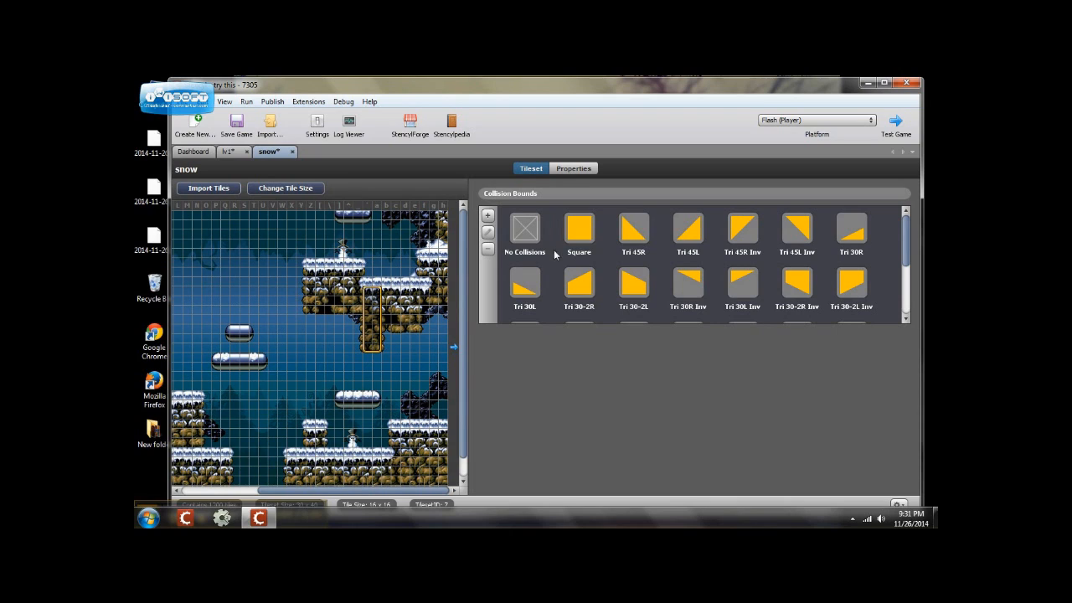
pyautogui.click(577, 239)
pyautogui.moveTo(415, 329); pyautogui.dragTo(389, 306)
pyautogui.click(579, 232)
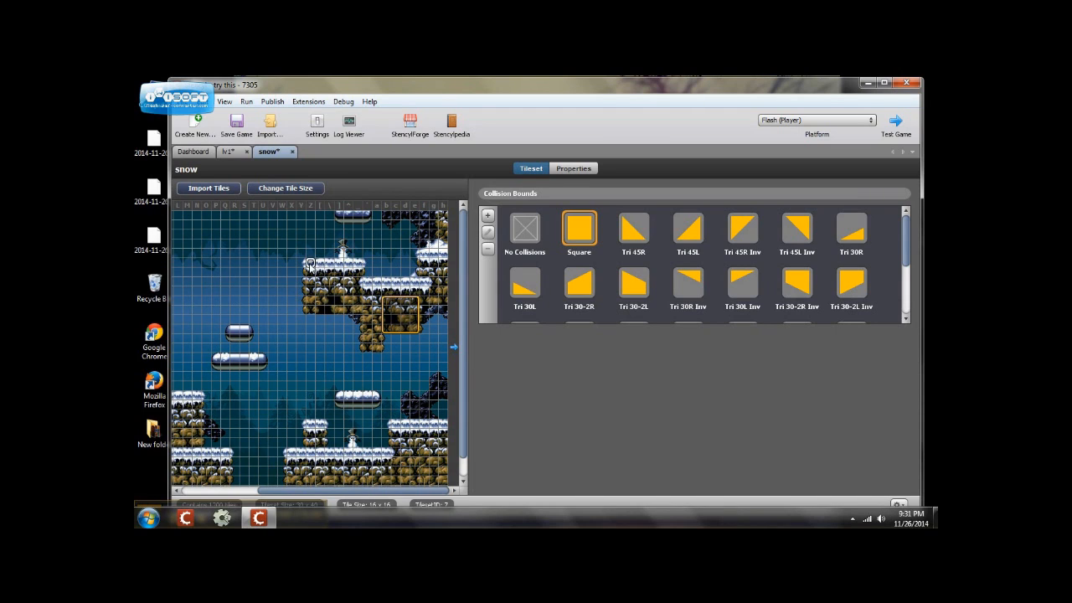
# Assign Square collision bounds to the snowy ledge under the upper snowman and to the two floating platforms in the sheet's middle
pyautogui.moveTo(309, 262); pyautogui.dragTo(360, 287)
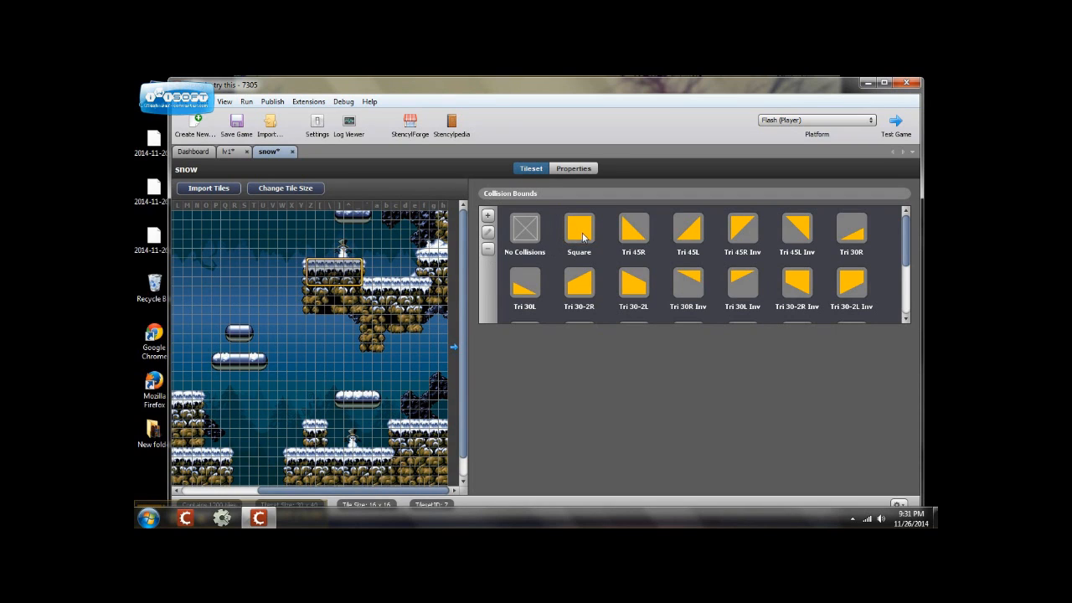
pyautogui.moveTo(264, 365); pyautogui.dragTo(216, 360)
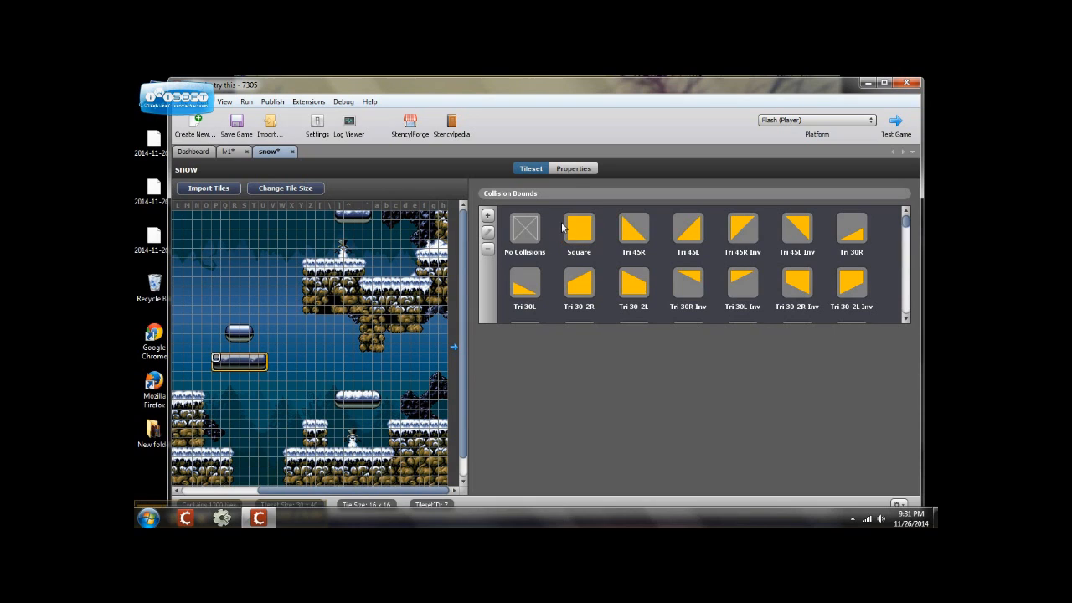
pyautogui.moveTo(257, 334); pyautogui.dragTo(225, 333)
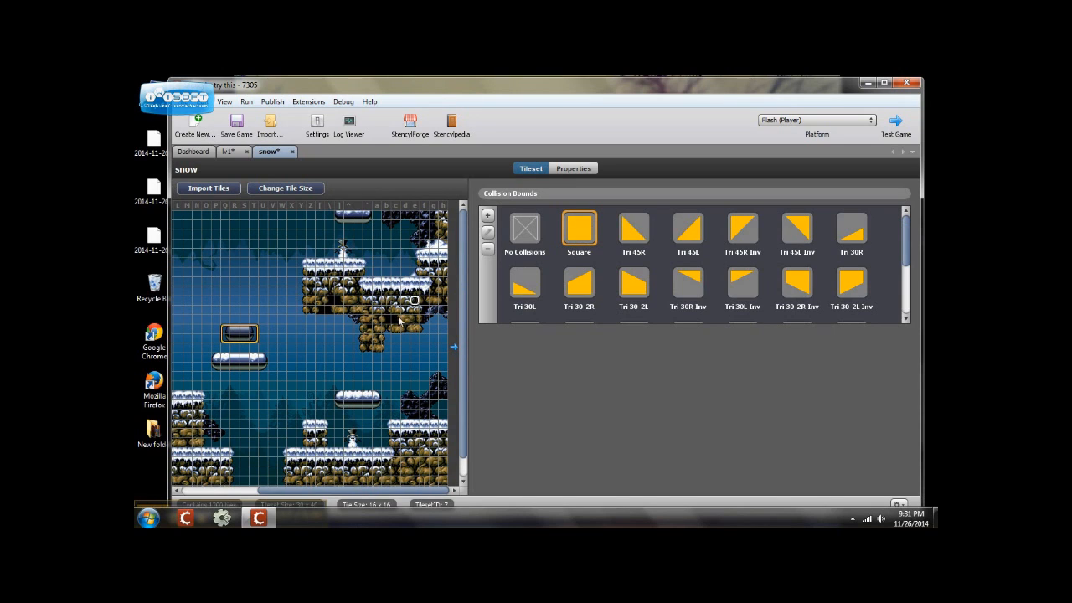
# Shape the small middle platform's corners: Tri 45L upper left, Tri 45R upper right, Tri 45L Inv lower left, Tri 45R Inv lower right
pyautogui.click(229, 333)
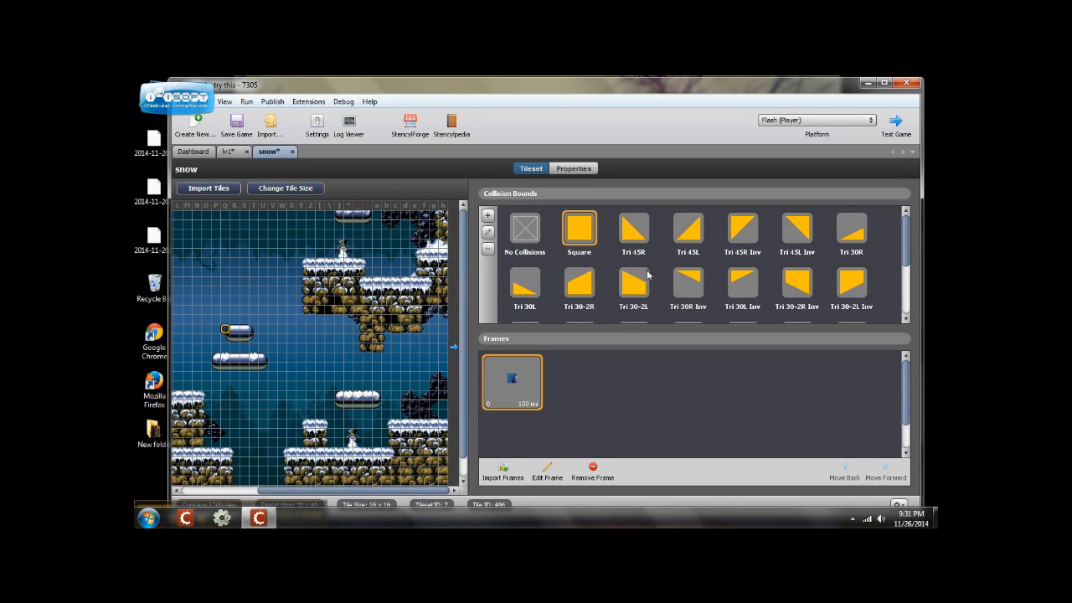
pyautogui.click(689, 237)
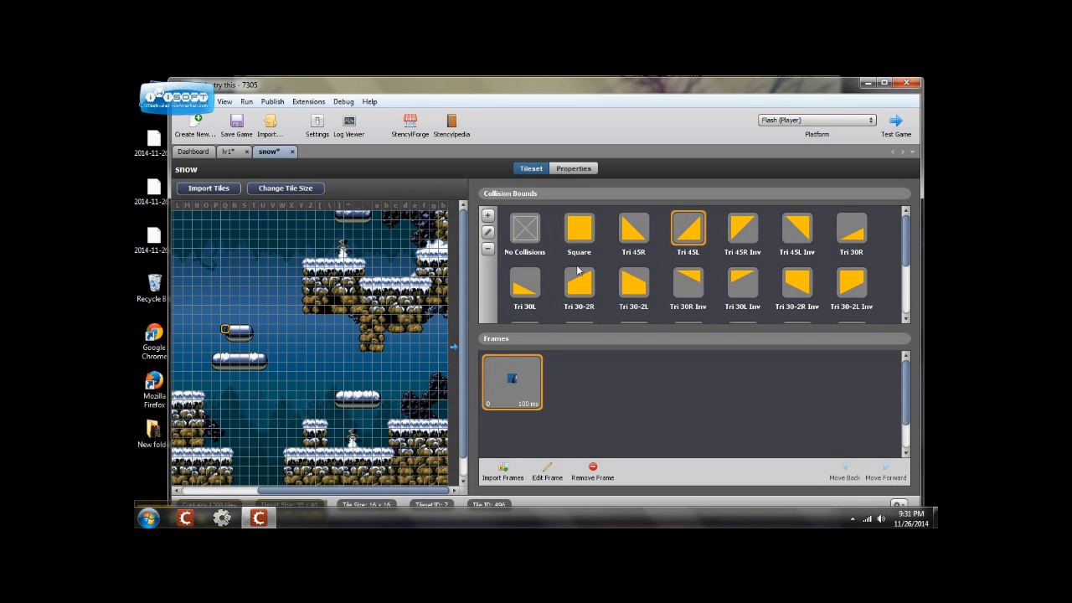
pyautogui.click(253, 330)
pyautogui.click(624, 239)
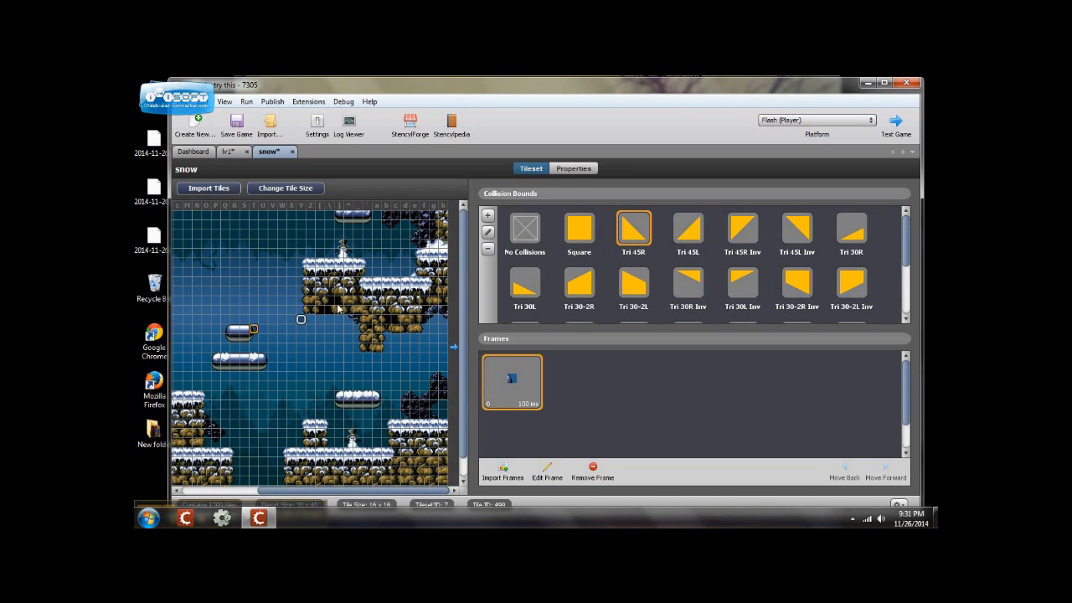
pyautogui.click(229, 338)
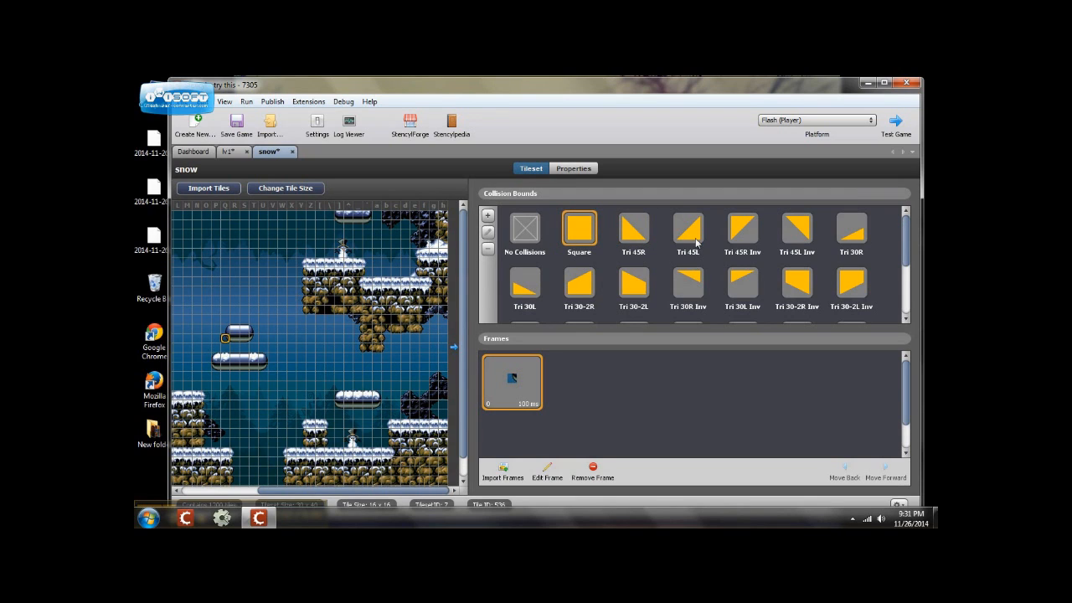
pyautogui.click(796, 231)
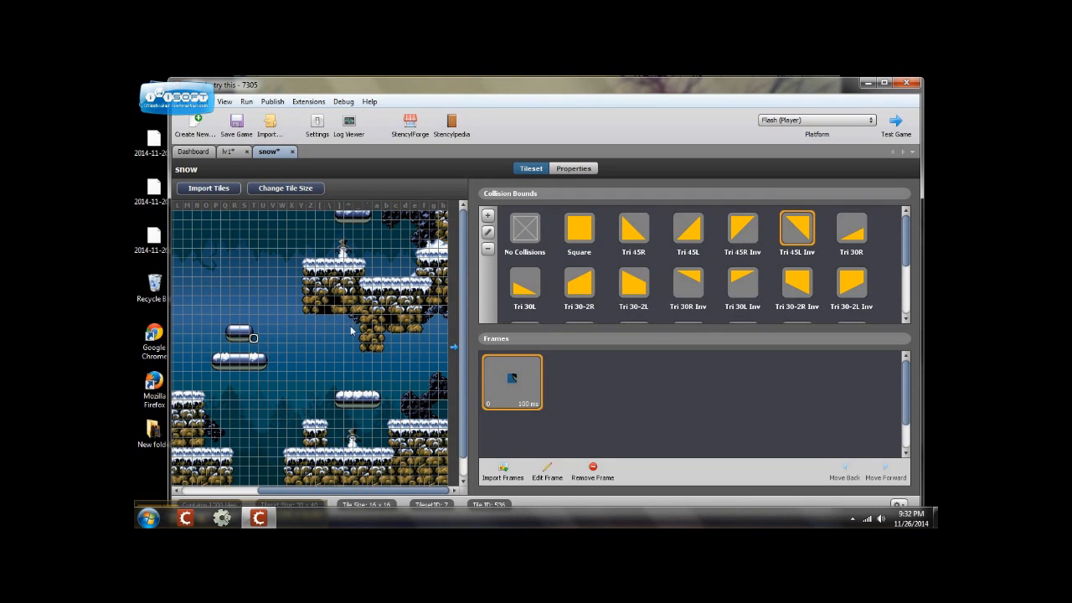
pyautogui.click(253, 339)
pyautogui.click(745, 238)
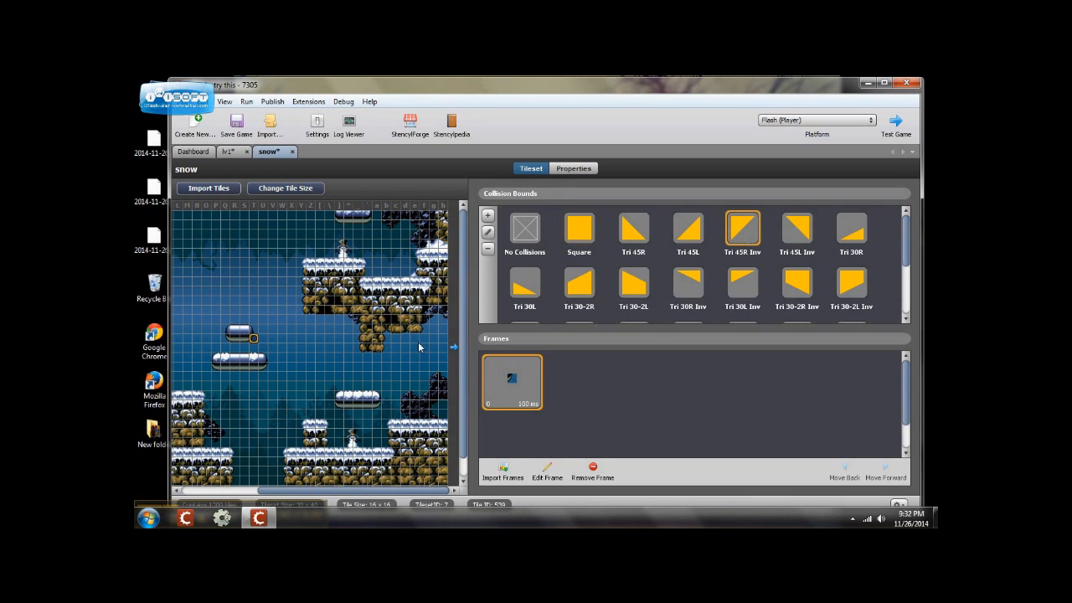
# Give the platform above the lower snowman Tri 45L Inv and Tri 45R Inv lower corners, and Tri 45R and Tri 45L upper corners
pyautogui.click(339, 405)
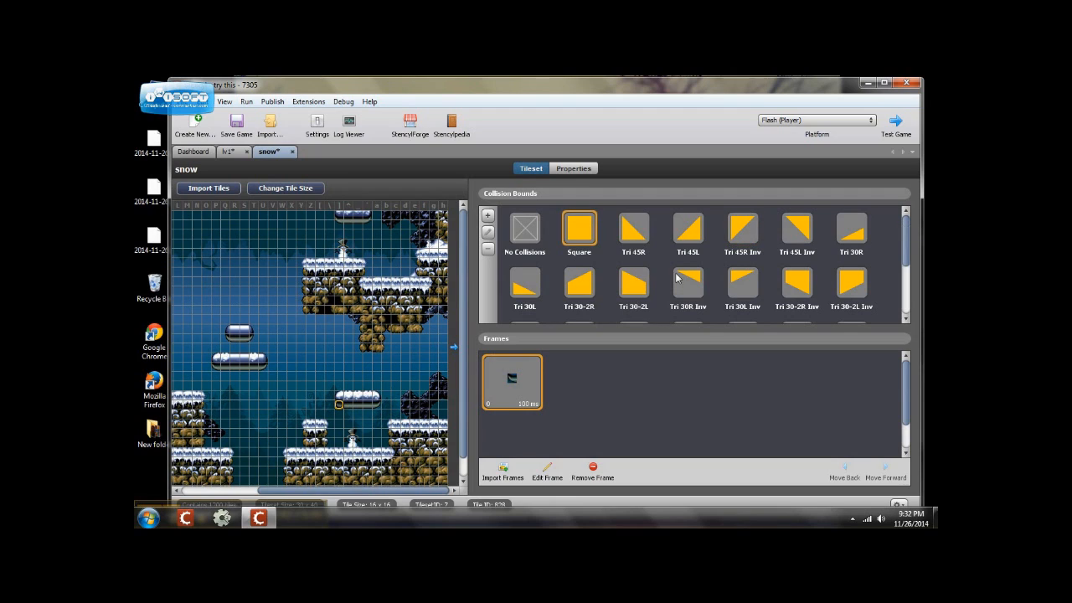
pyautogui.click(797, 238)
pyautogui.click(743, 234)
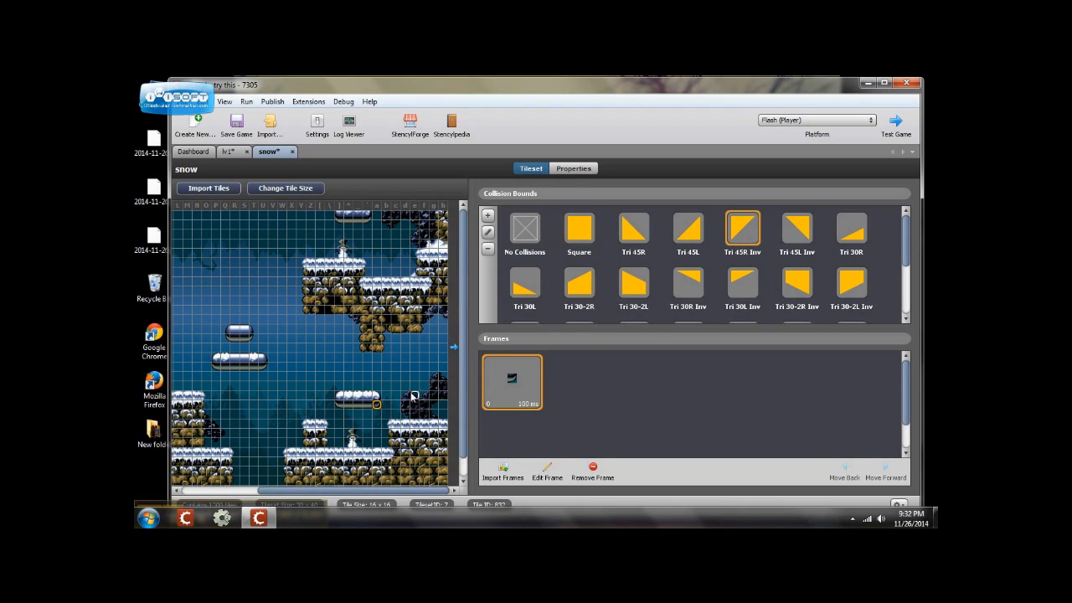
pyautogui.click(376, 397)
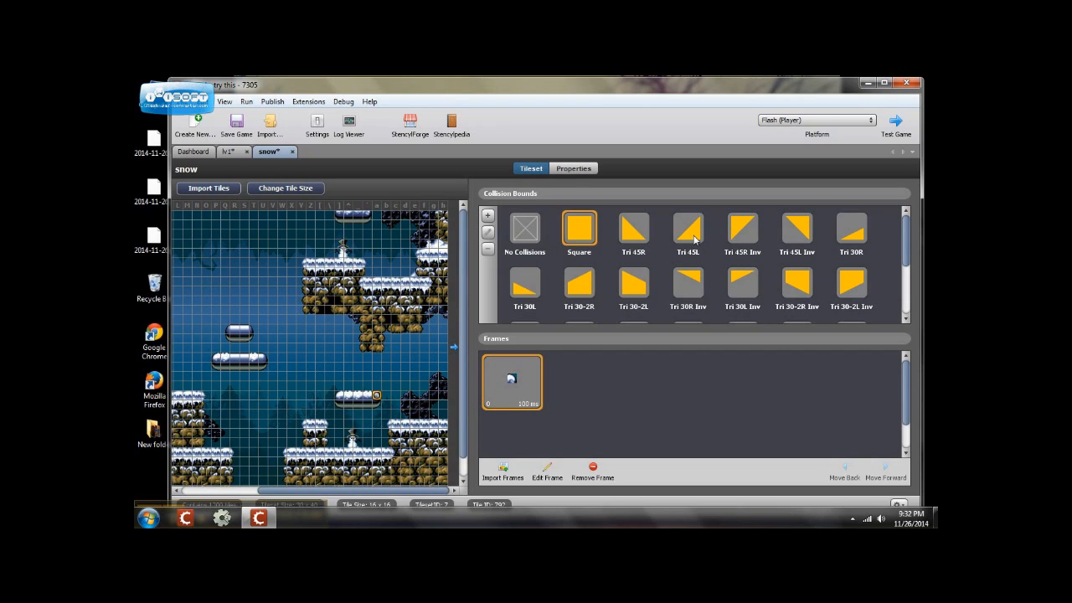
pyautogui.click(638, 238)
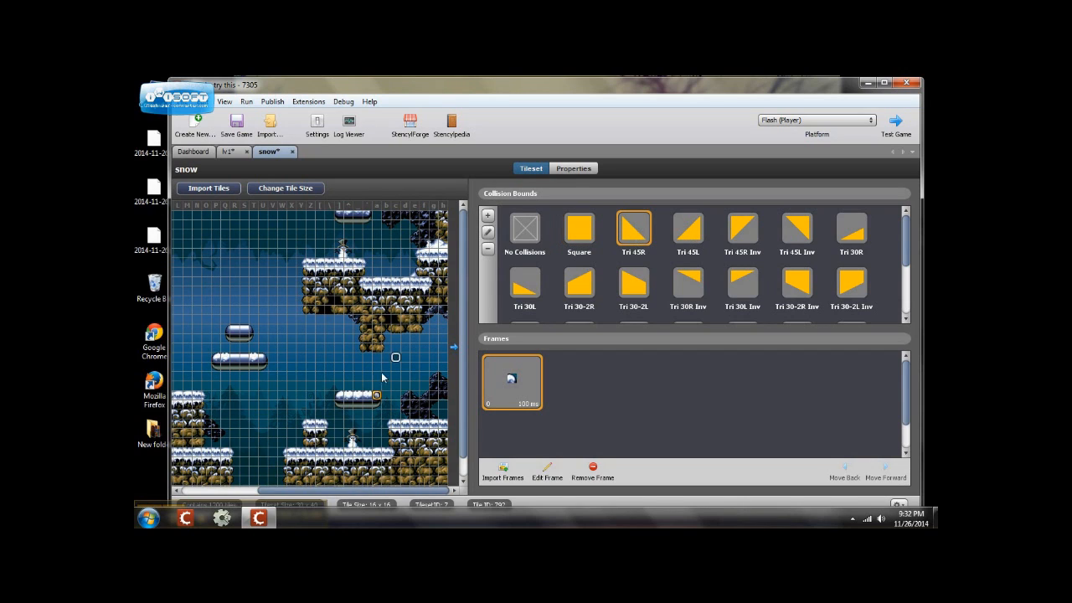
pyautogui.click(579, 227)
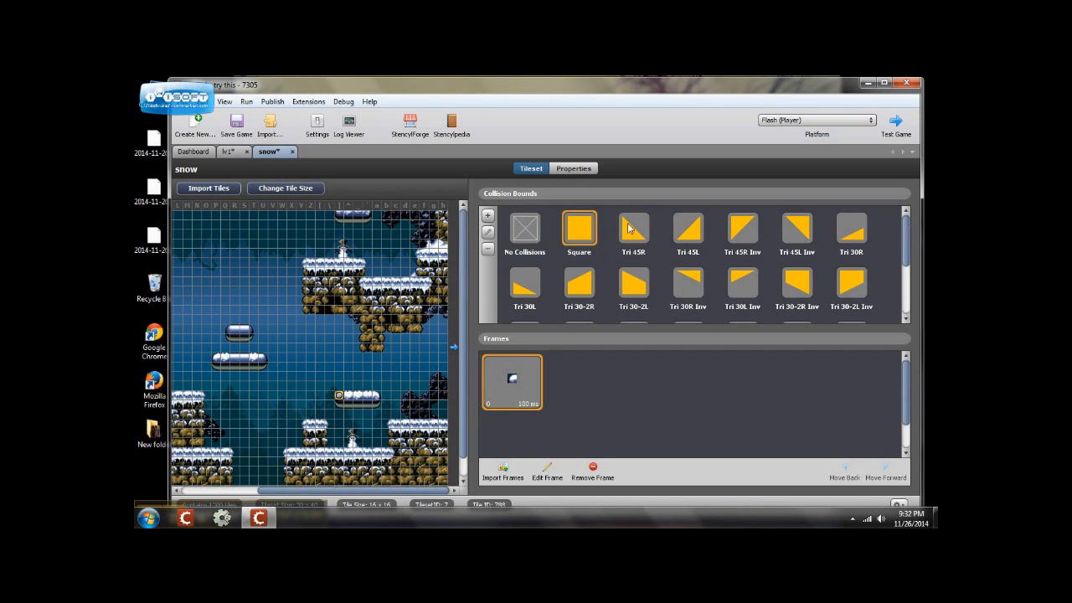
pyautogui.click(682, 234)
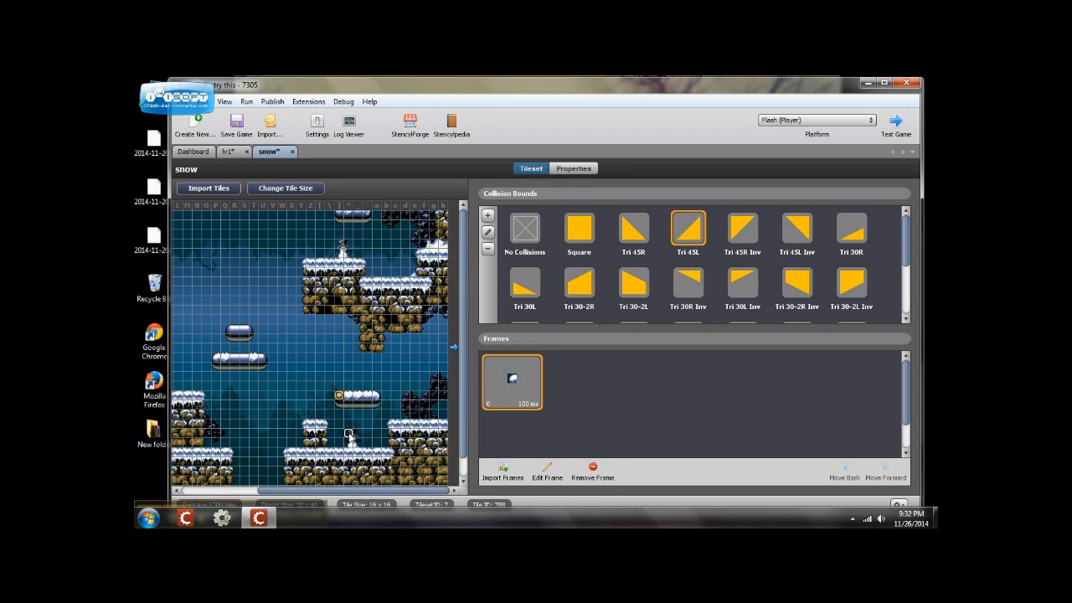
# Assign Square collision bounds to the ground strip in the sheet's lower-left corner and the raised snowy step on it
pyautogui.moveTo(362, 496); pyautogui.dragTo(282, 499)
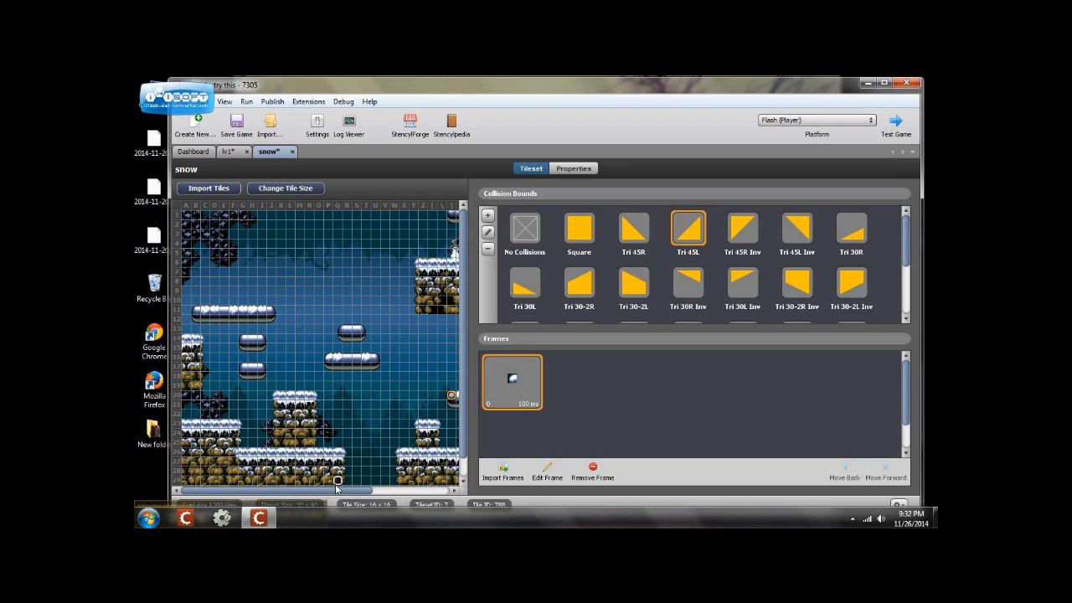
pyautogui.moveTo(339, 483); pyautogui.dragTo(185, 459)
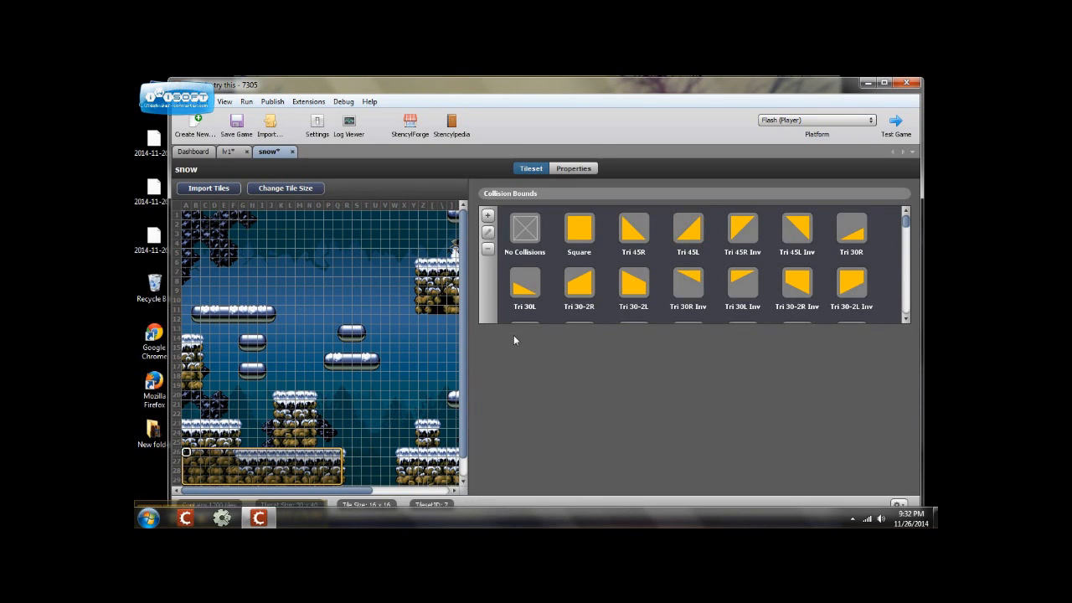
pyautogui.click(580, 228)
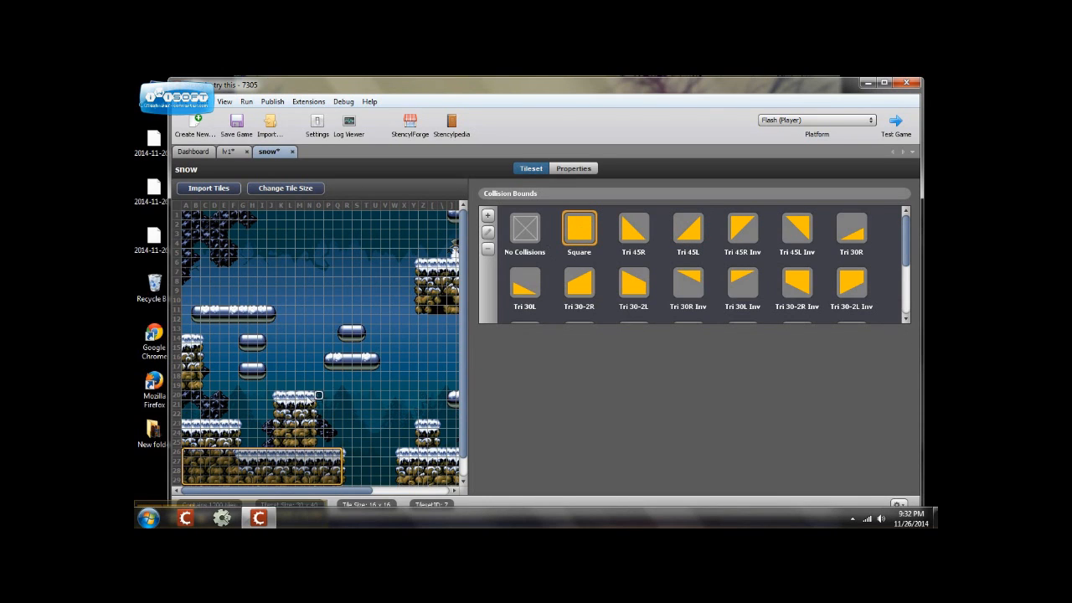
pyautogui.moveTo(235, 442); pyautogui.dragTo(186, 425)
pyautogui.click(580, 227)
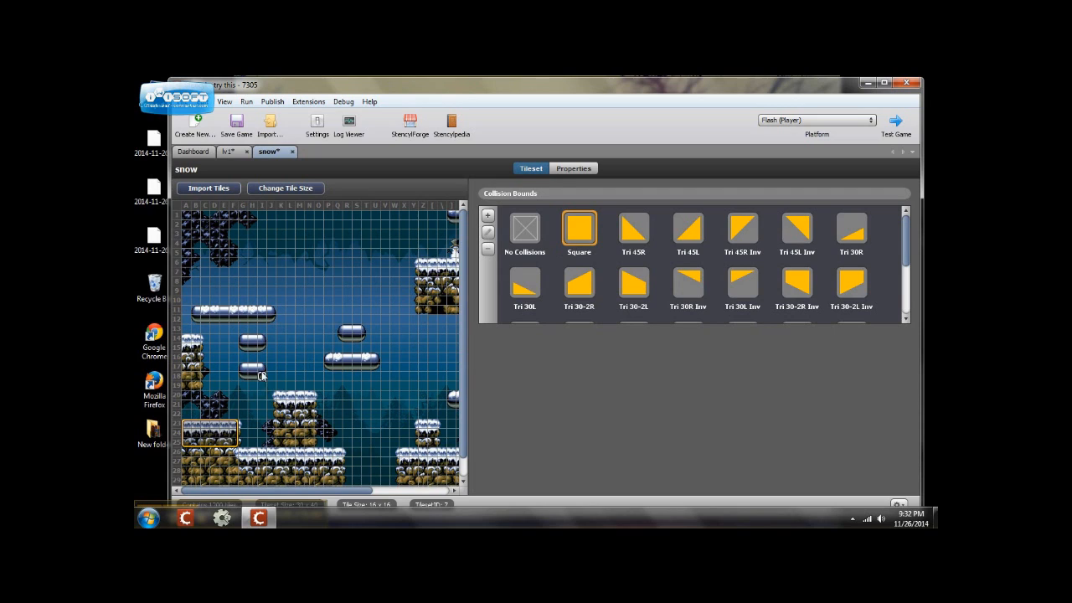
# Assign Square collision bounds to the lower of the two small stacked platforms and the wider floating platform in the sheet's middle
pyautogui.click(256, 373)
pyautogui.click(591, 233)
pyautogui.moveTo(373, 362); pyautogui.dragTo(328, 361)
pyautogui.click(580, 235)
# Assign Square collision bounds to the central tiles of the small floating platform above the wider middle one
pyautogui.click(350, 333)
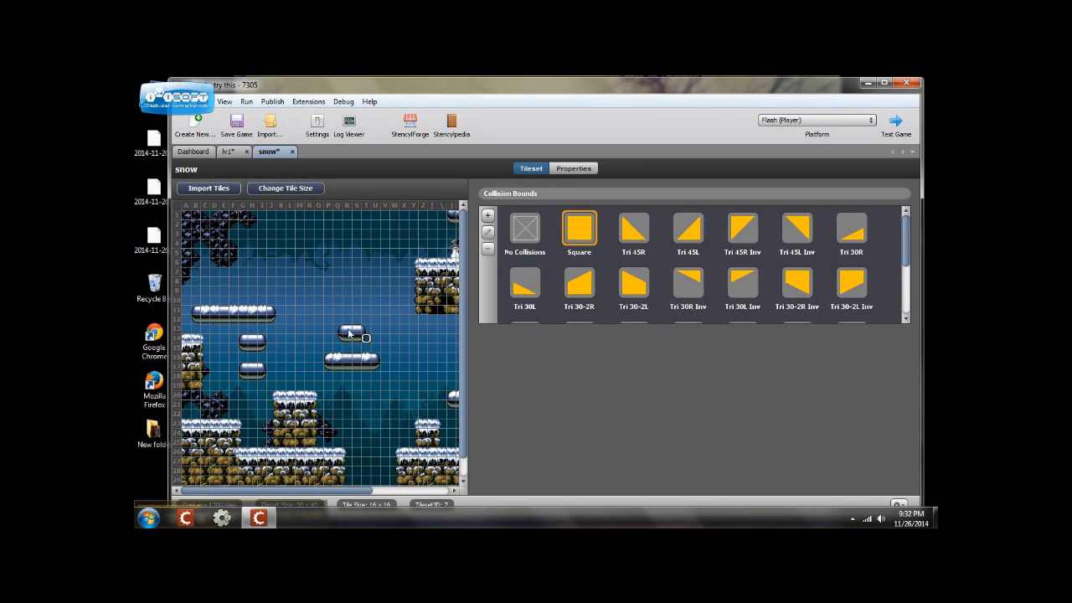
pyautogui.moveTo(357, 327); pyautogui.dragTo(335, 327)
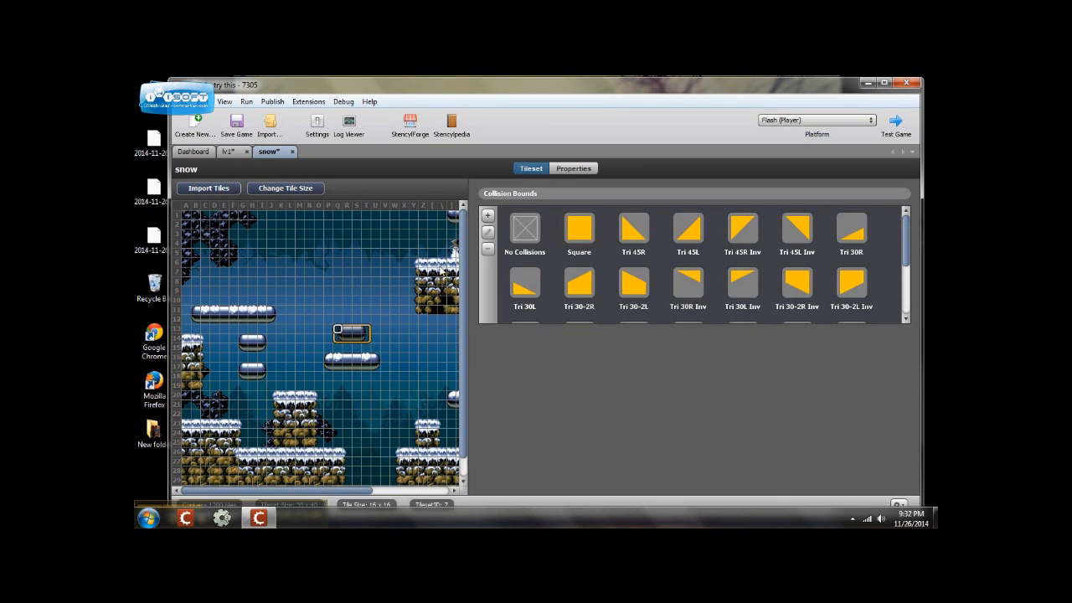
pyautogui.moveTo(358, 337); pyautogui.dragTo(346, 328)
pyautogui.click(577, 233)
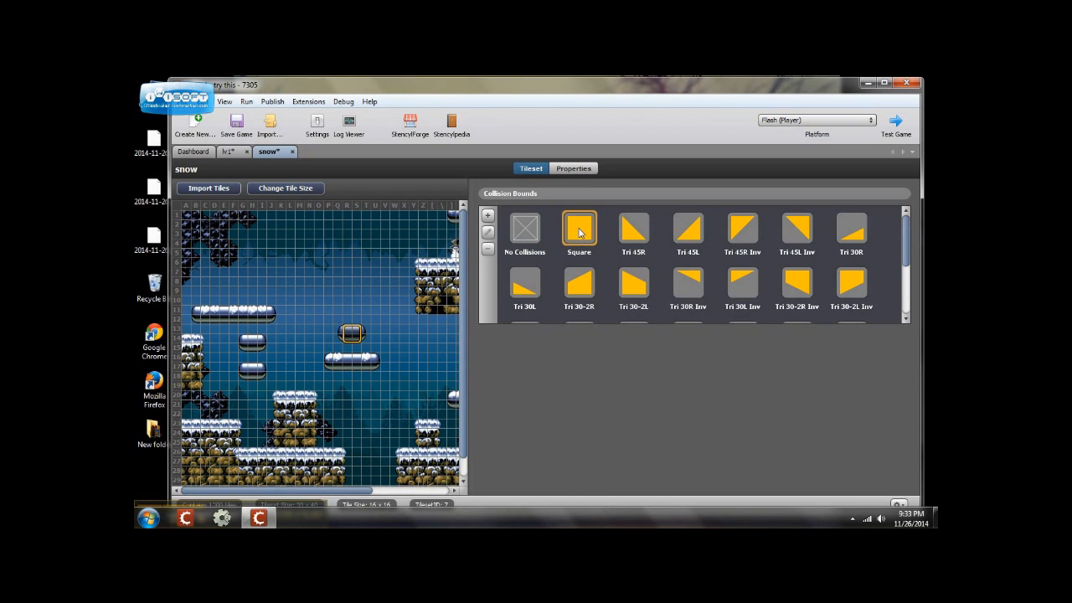
# Assign Square collision bounds to the long upper-left floating platform and the snowy pillar on the sheet's left edge
pyautogui.moveTo(270, 320); pyautogui.dragTo(197, 311)
pyautogui.click(579, 230)
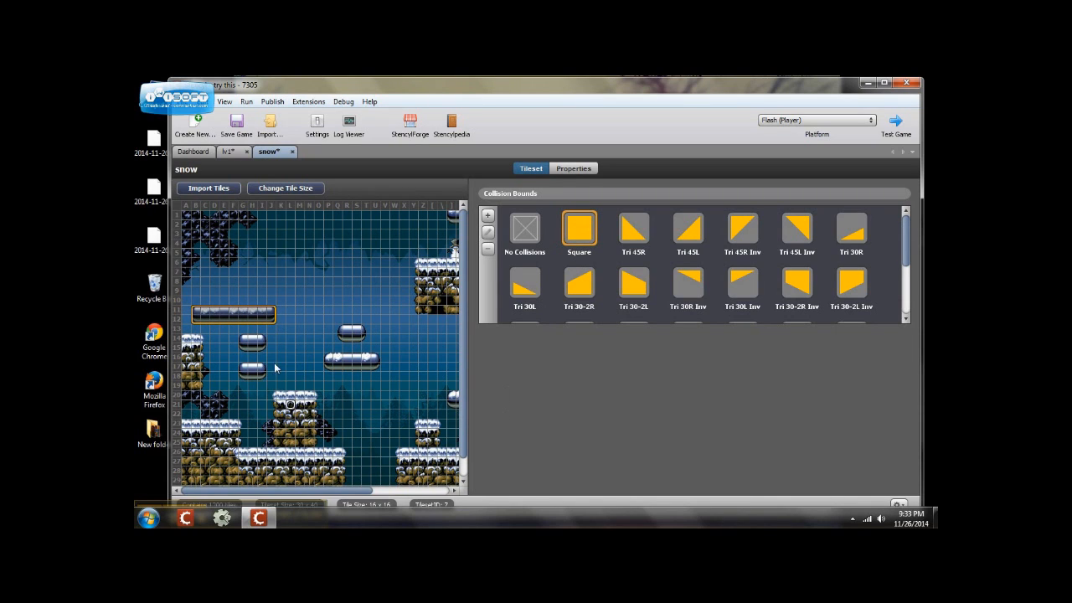
pyautogui.moveTo(198, 387); pyautogui.dragTo(186, 338)
pyautogui.click(574, 236)
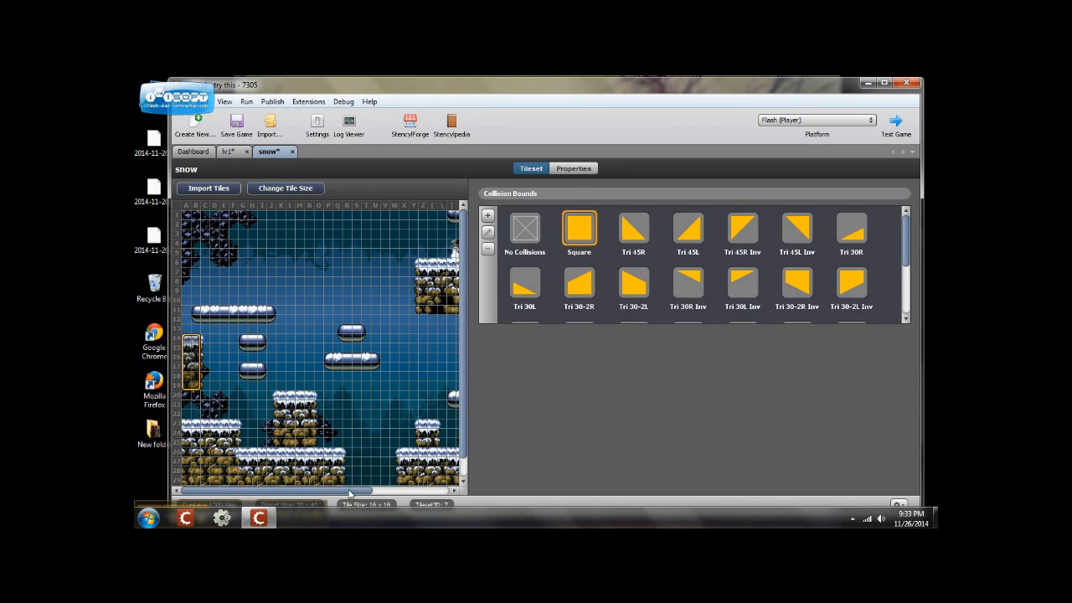
# Assign Square collision bounds to the floating platform on the sheet's top edge and return to the Dashboard
pyautogui.moveTo(346, 492); pyautogui.dragTo(439, 494)
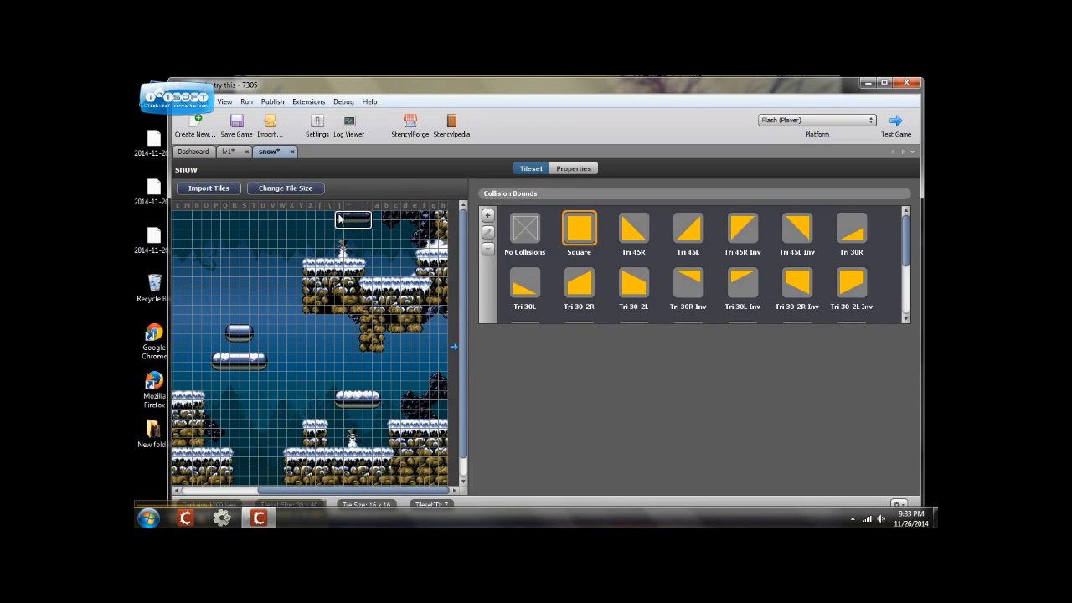
pyautogui.click(345, 218)
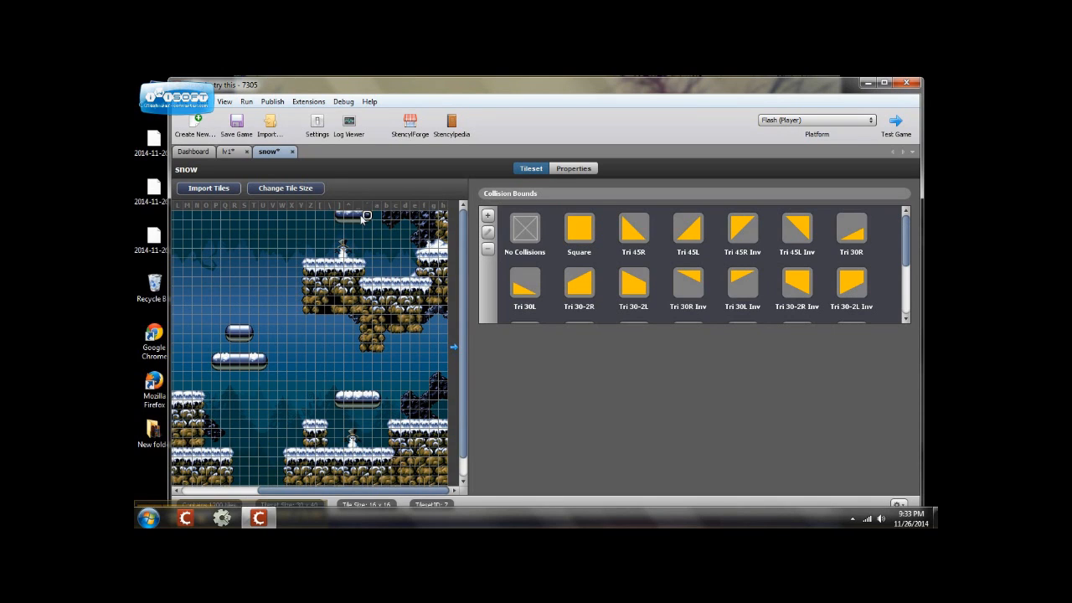
pyautogui.click(582, 231)
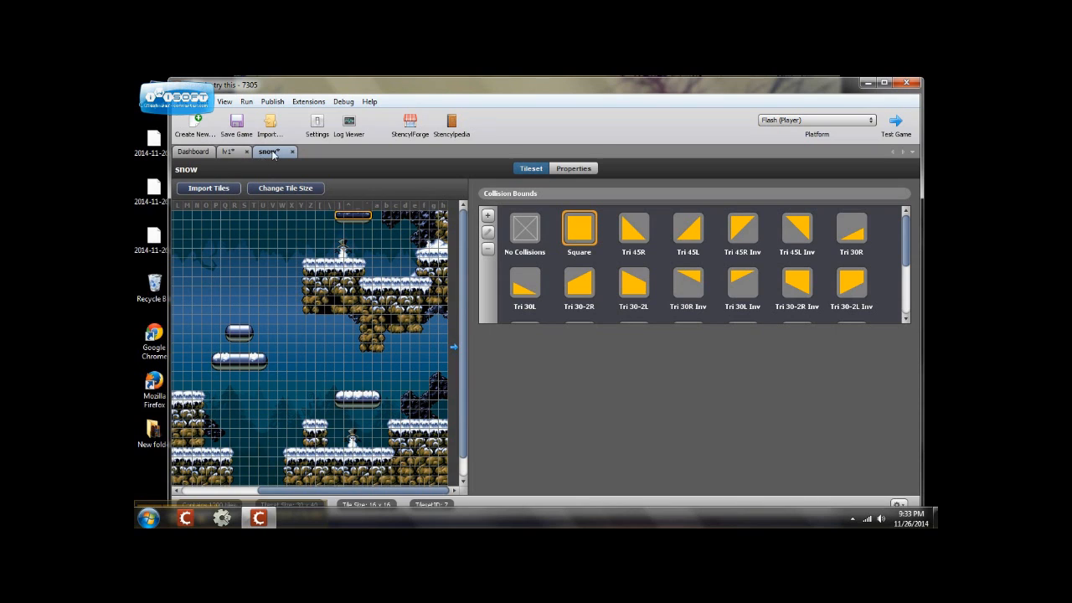
pyautogui.click(192, 153)
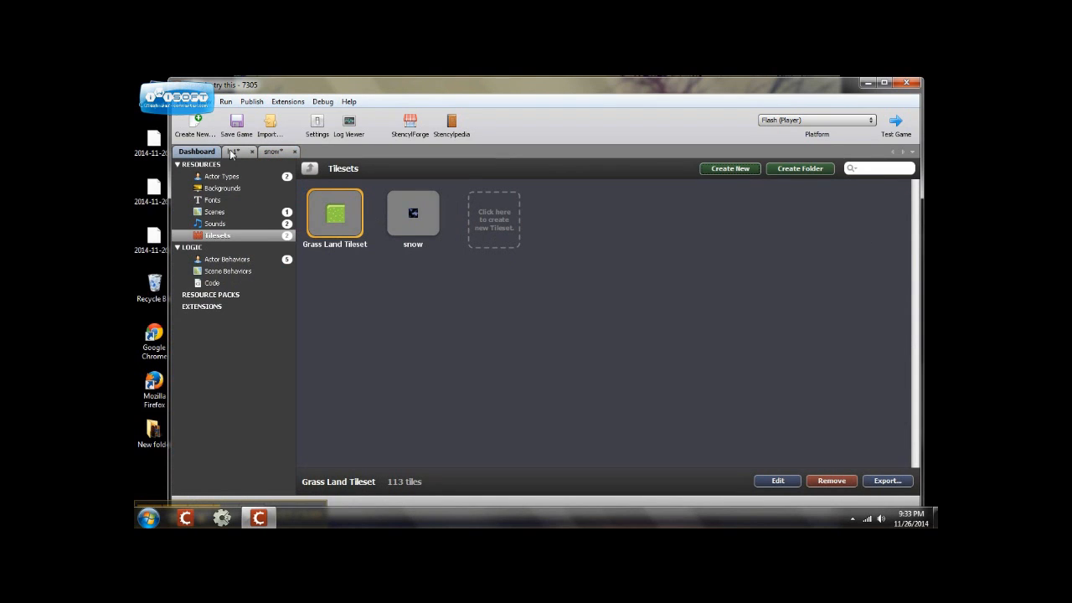
# Switch to the lv1 scene, display the snow tileset in its palette, and save the game
pyautogui.click(232, 152)
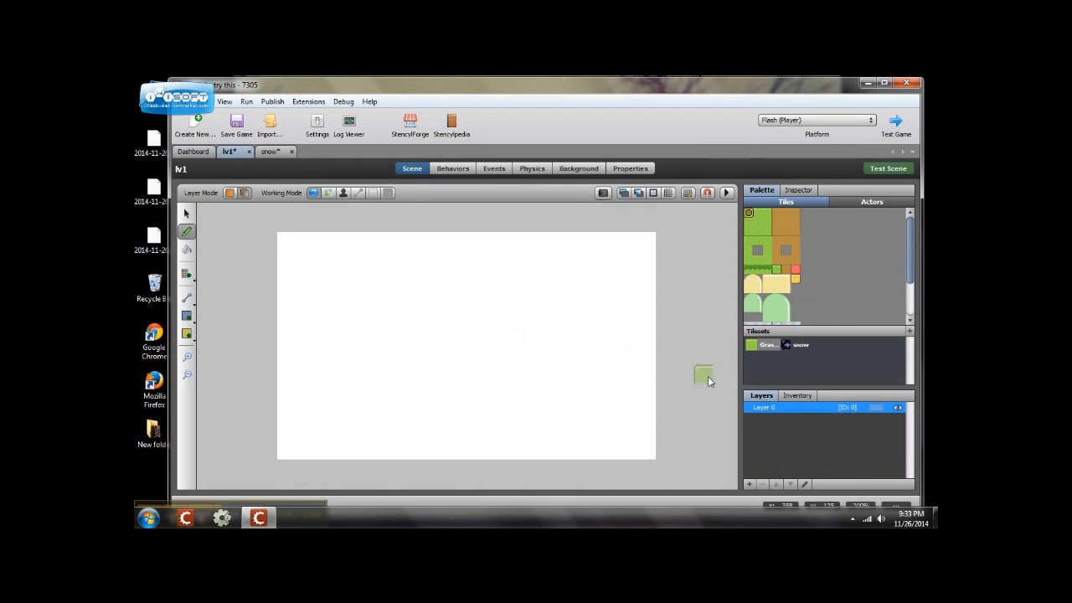
pyautogui.click(787, 345)
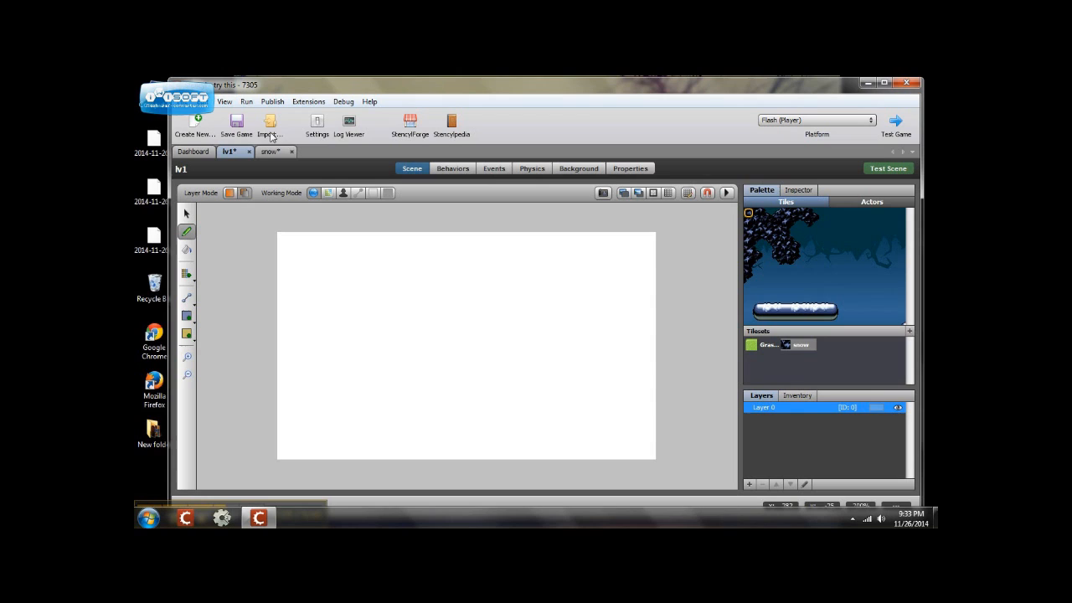
pyautogui.click(237, 125)
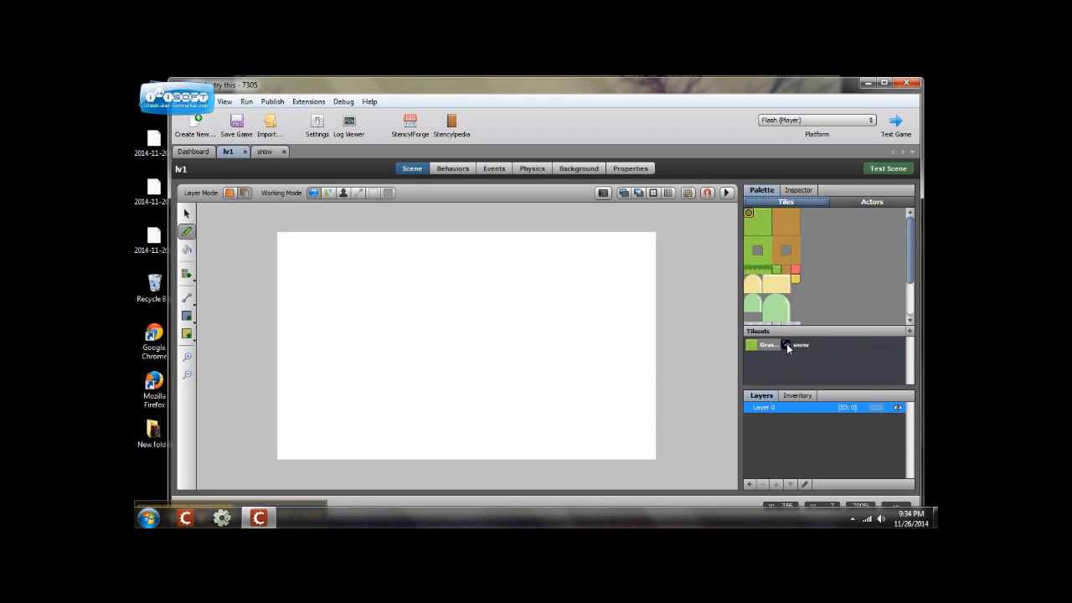
# Select all tiles of the snow tileset and place them in the lv1 scene, aligned with its upper-left corner
pyautogui.click(787, 349)
pyautogui.moveTo(911, 227); pyautogui.dragTo(912, 280)
pyautogui.moveTo(799, 324); pyautogui.dragTo(903, 322)
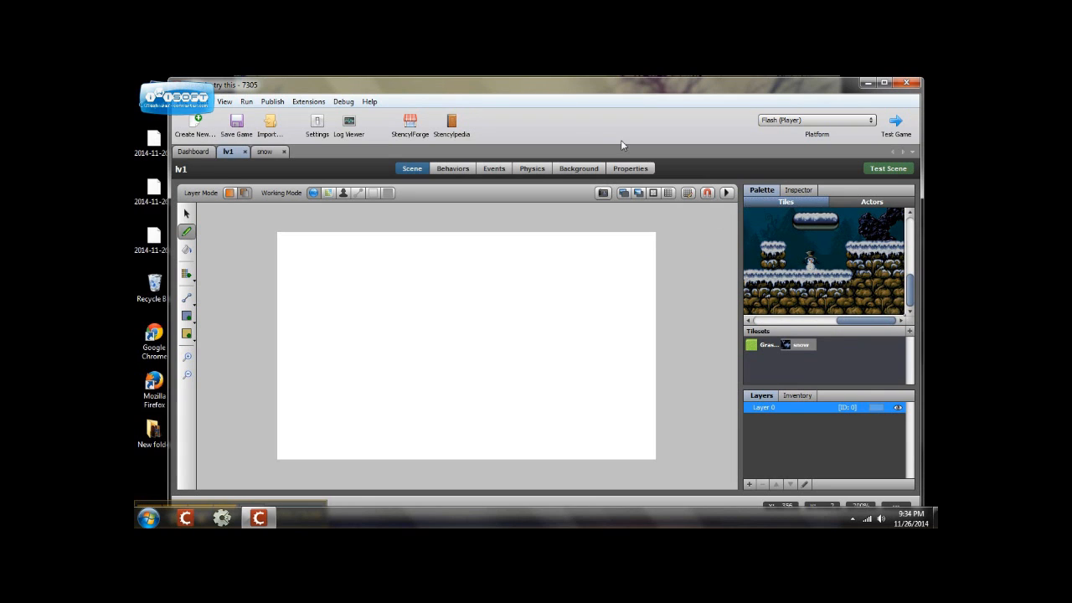
pyautogui.click(227, 81)
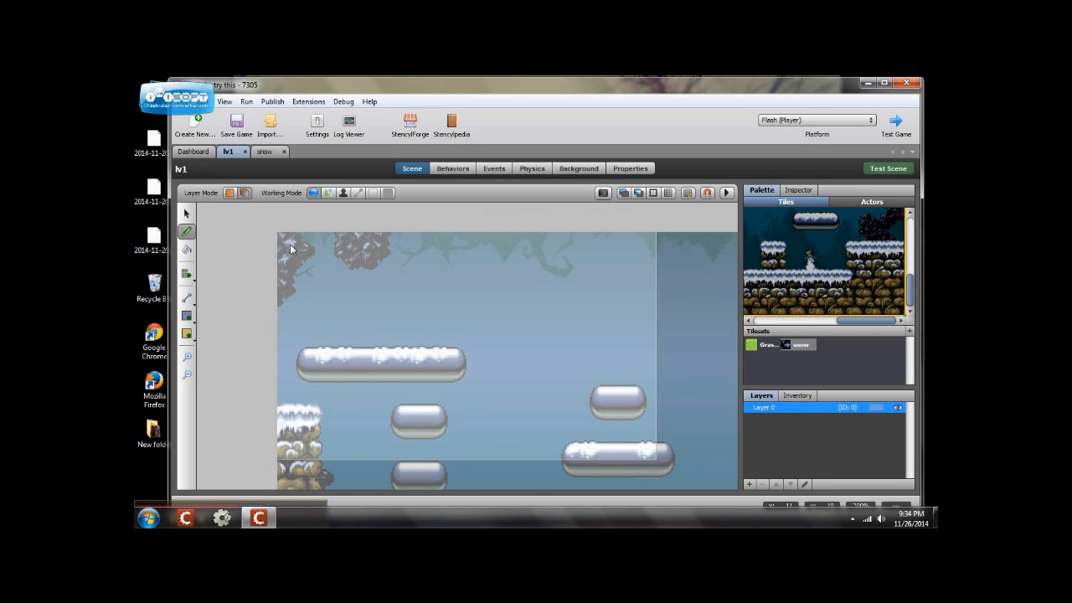
pyautogui.click(291, 249)
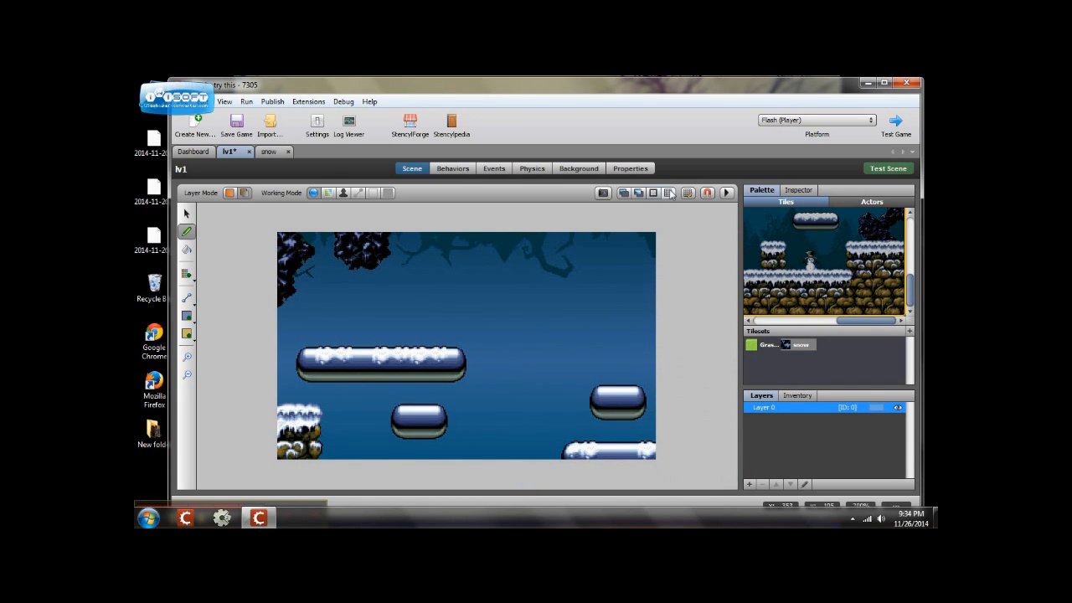
# Resize the lv1 scene to 40 tiles wide and 30 tiles high
pyautogui.click(632, 168)
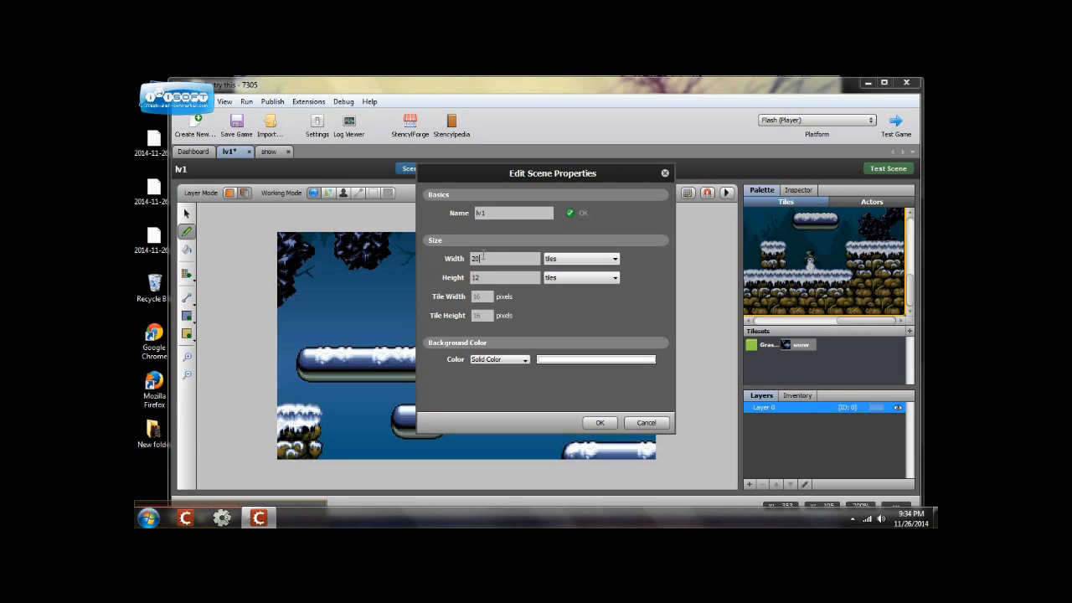
pyautogui.press('BackSpace')
pyautogui.write('4')
pyautogui.press('BackSpace')
pyautogui.write('30')
pyautogui.click(599, 423)
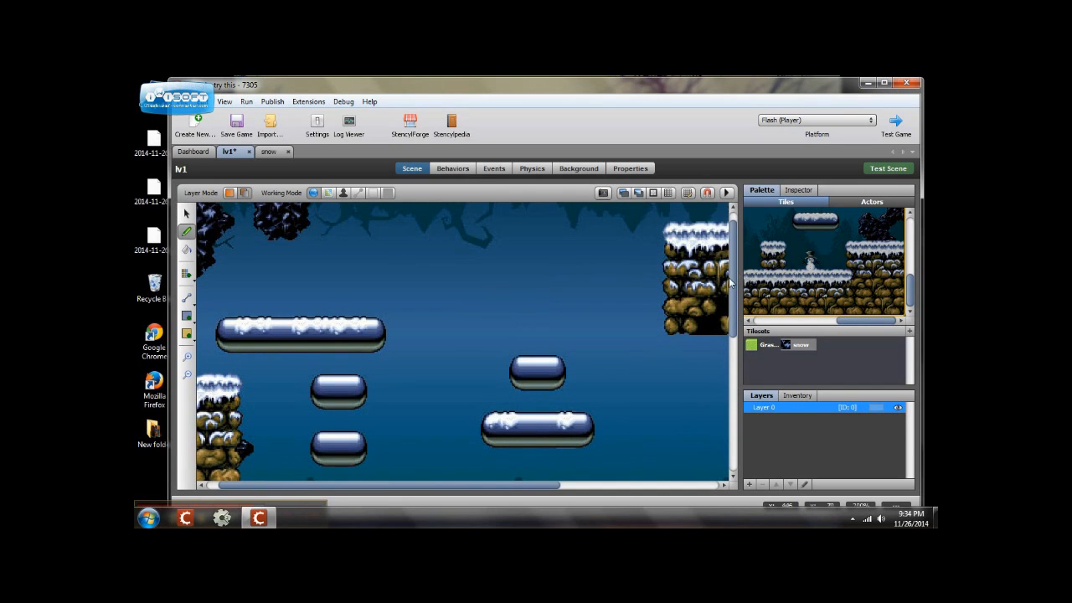
# Review the entire enlarged lv1 scene and its size properties, and save the game
pyautogui.moveTo(504, 489); pyautogui.dragTo(662, 487)
pyautogui.moveTo(733, 302); pyautogui.dragTo(731, 431)
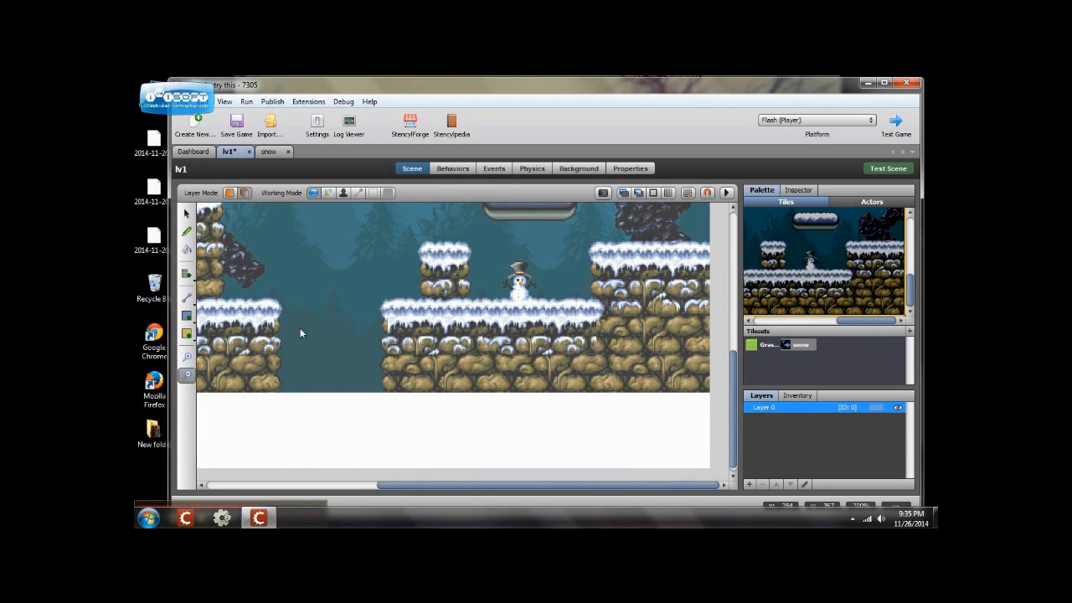
pyautogui.click(301, 325)
pyautogui.click(303, 328)
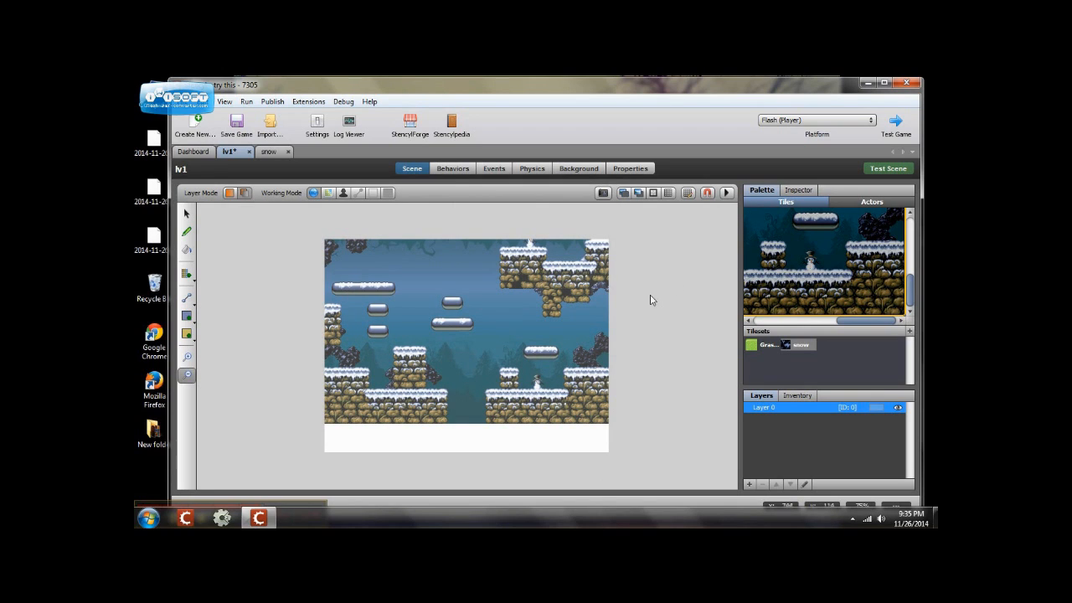
pyautogui.moveTo(911, 286)
pyautogui.mouseDown()
pyautogui.moveTo(911, 259)
pyautogui.moveTo(916, 304)
pyautogui.mouseUp()
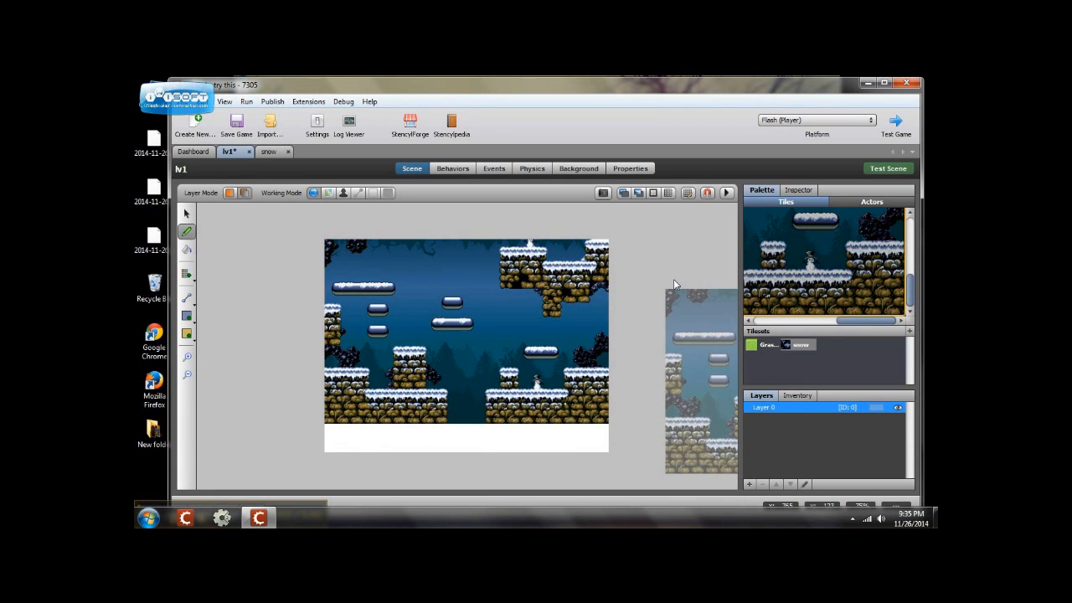
pyautogui.click(631, 169)
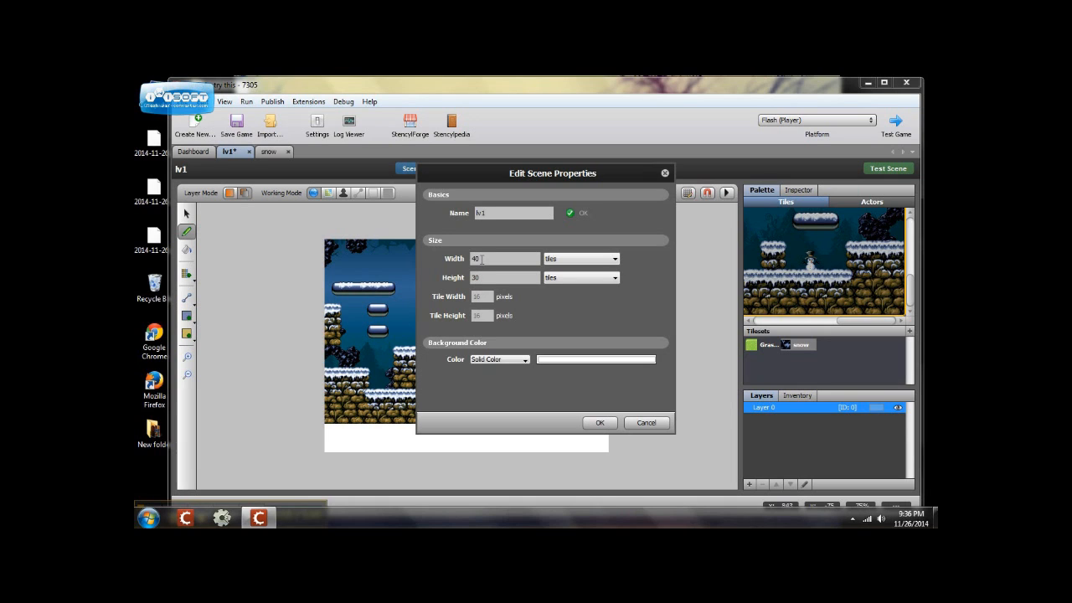
pyautogui.click(599, 423)
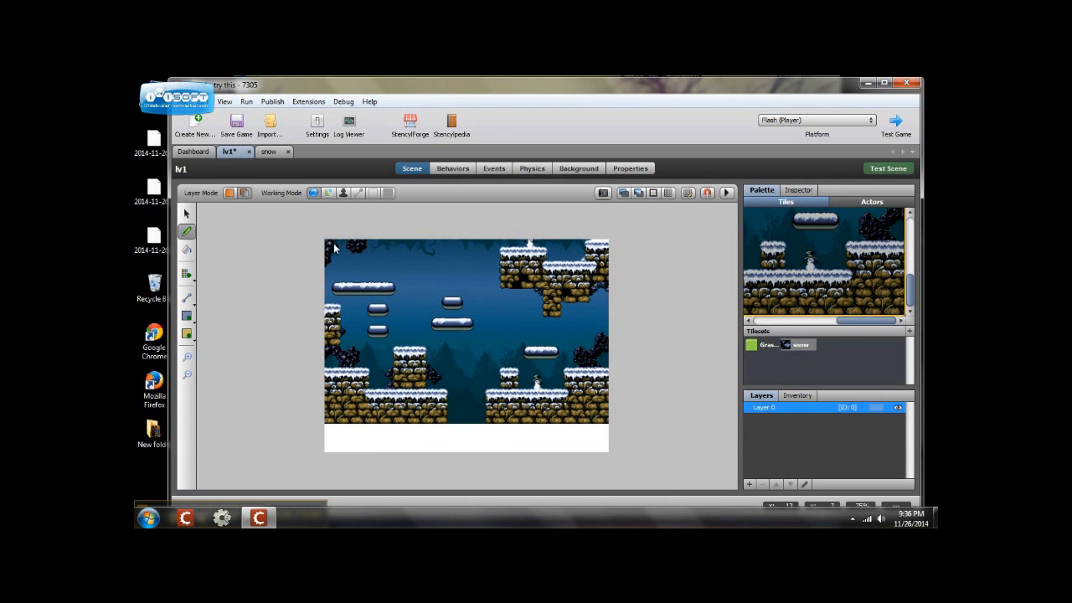
pyautogui.click(236, 124)
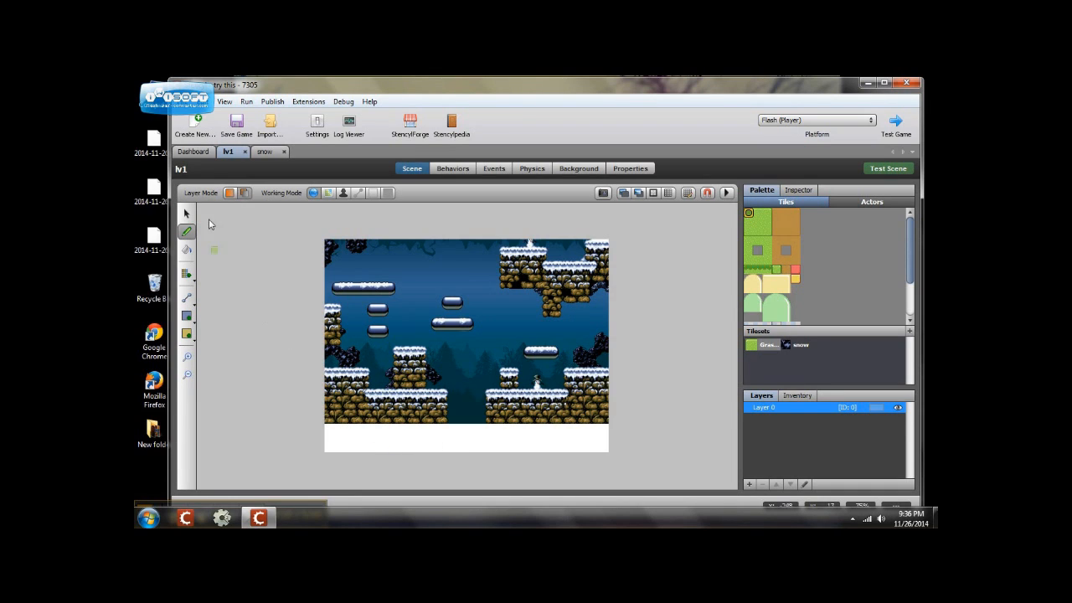
# Open the Mambo actor type from the Dashboard and add the Jumping behavior to it
pyautogui.click(194, 152)
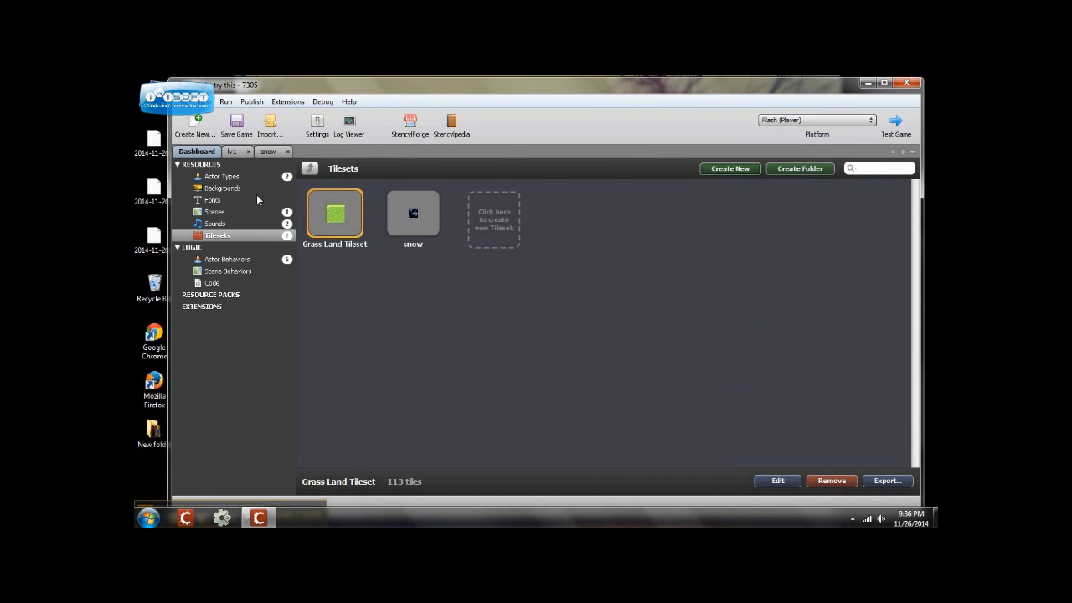
pyautogui.click(219, 176)
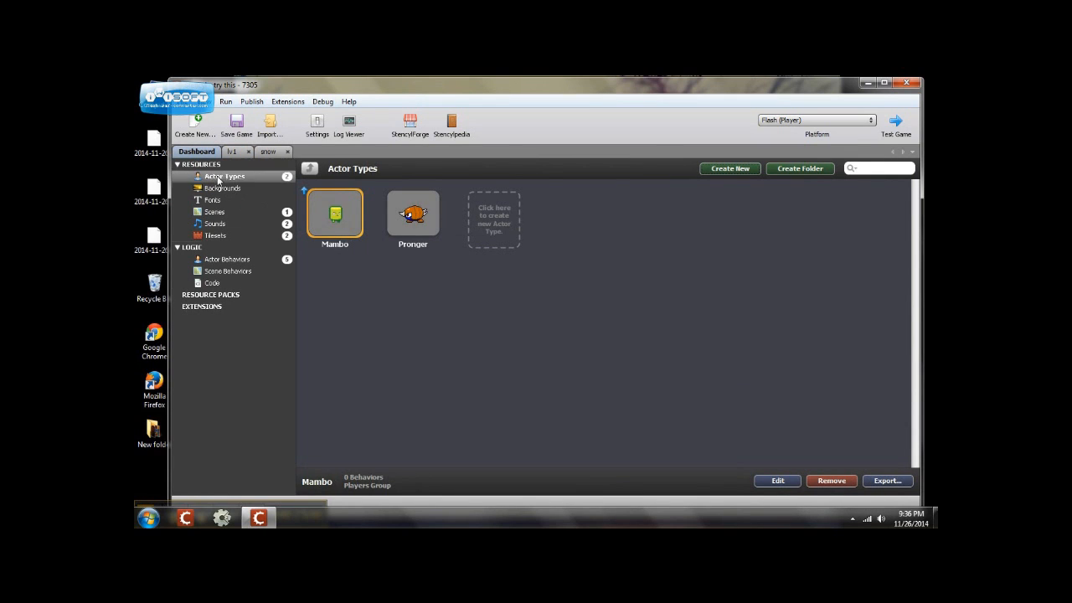
pyautogui.doubleClick(337, 216)
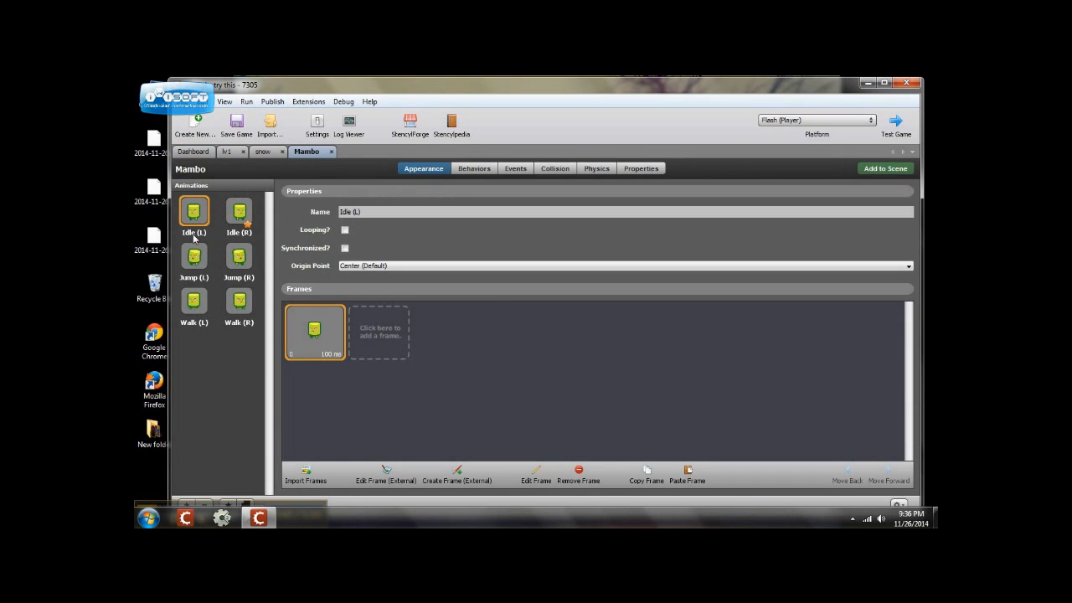
pyautogui.click(474, 169)
pyautogui.click(542, 337)
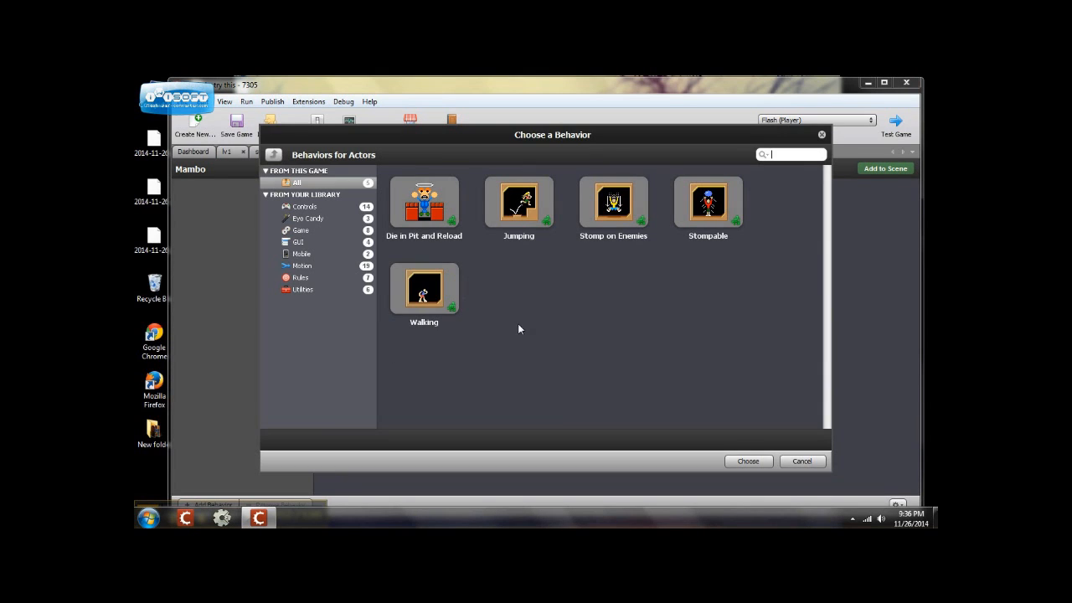
pyautogui.click(533, 209)
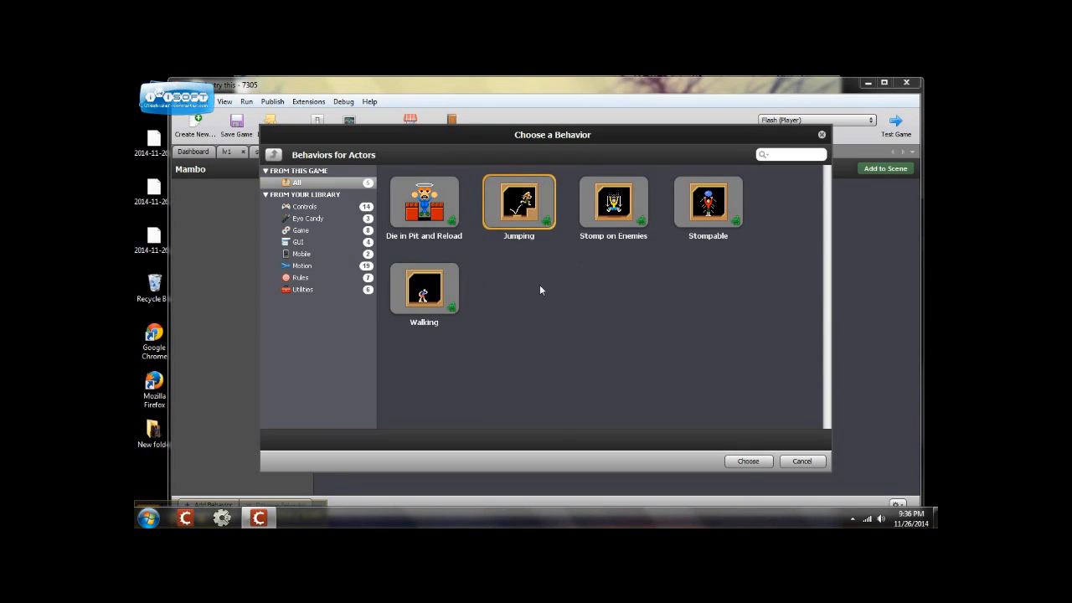
pyautogui.click(747, 461)
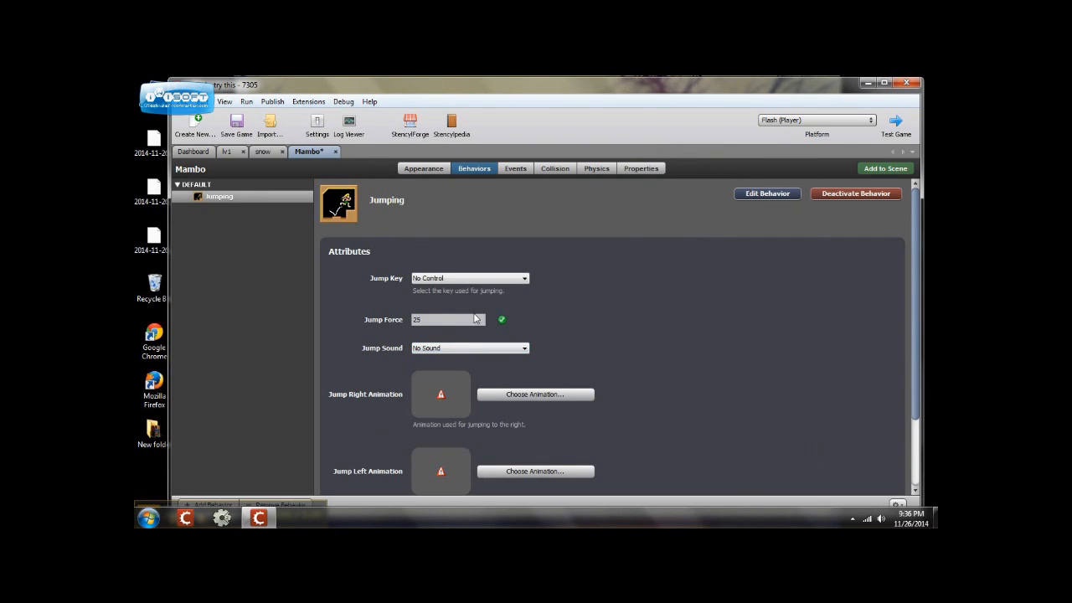
# Set both the Jump Key and the Jump Sound of Mambo's Jumping behavior to Jump
pyautogui.click(482, 282)
pyautogui.click(430, 305)
pyautogui.click(466, 352)
pyautogui.click(429, 369)
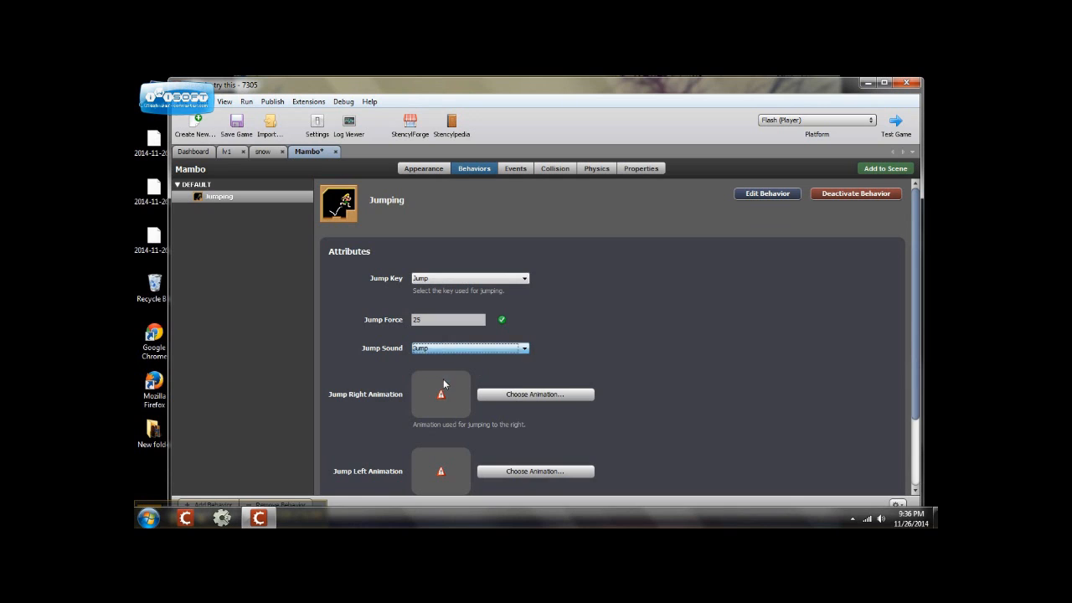
# Assign Jump (R) as the Jump Right Animation and Jump (L) as the Jump Left Animation
pyautogui.scroll(-2, 685, 349)
pyautogui.click(535, 309)
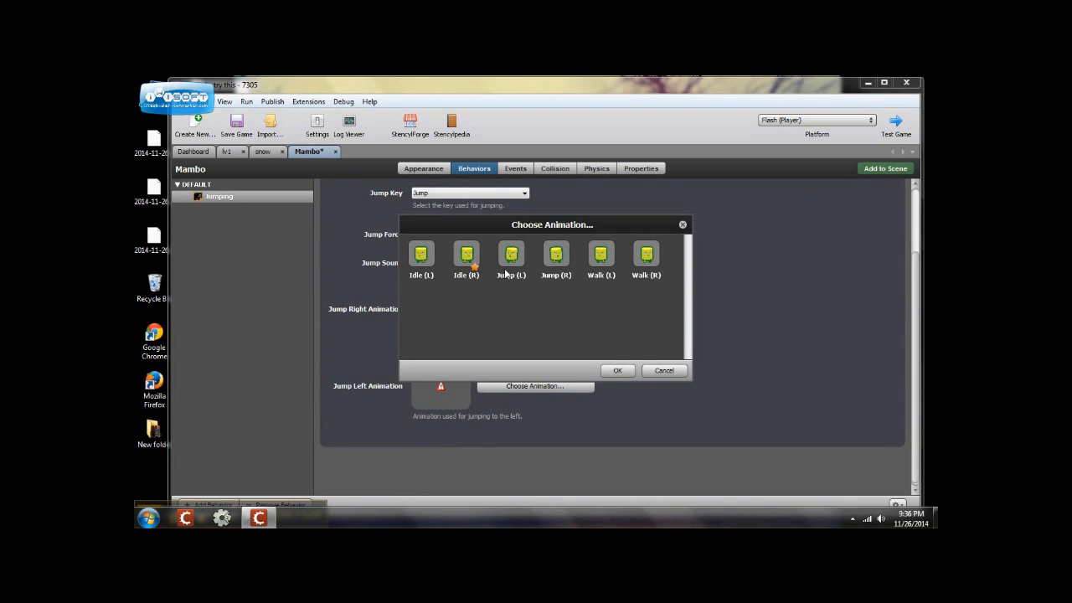
pyautogui.click(554, 255)
pyautogui.click(616, 370)
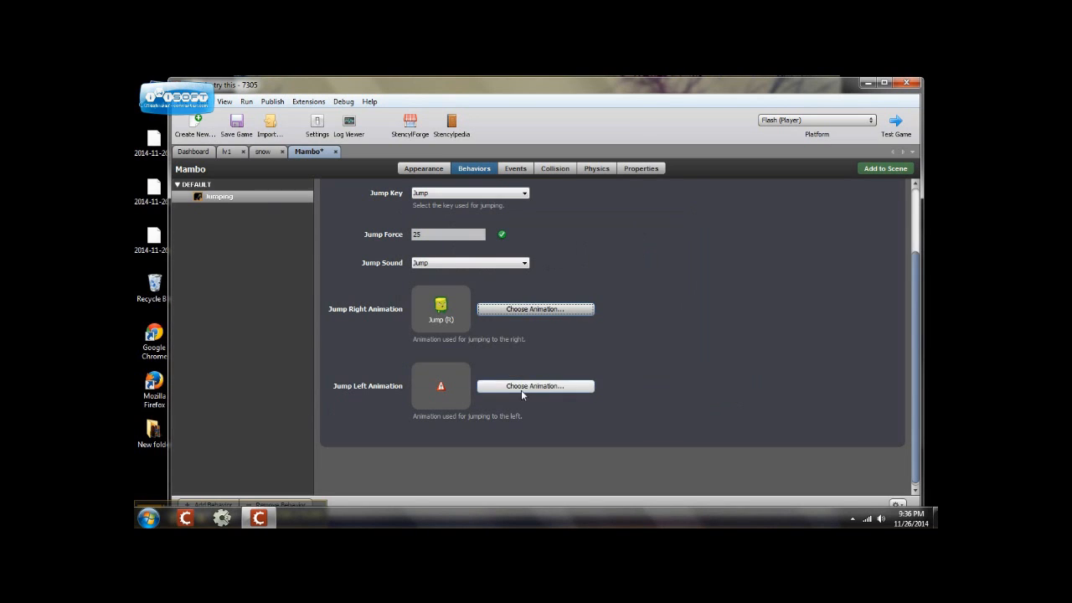
pyautogui.click(522, 387)
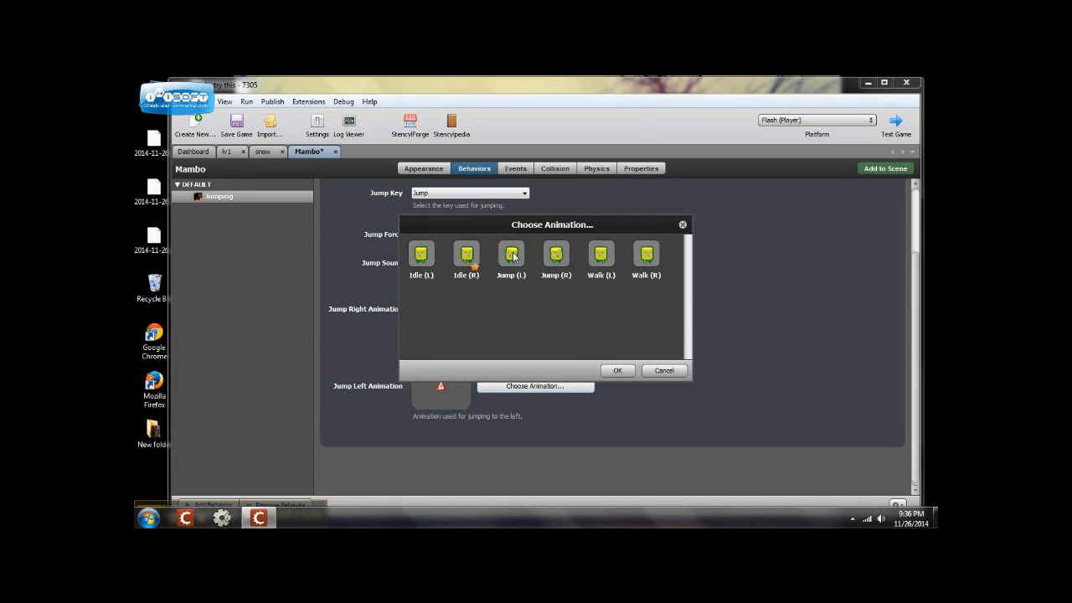
pyautogui.click(512, 255)
pyautogui.click(617, 370)
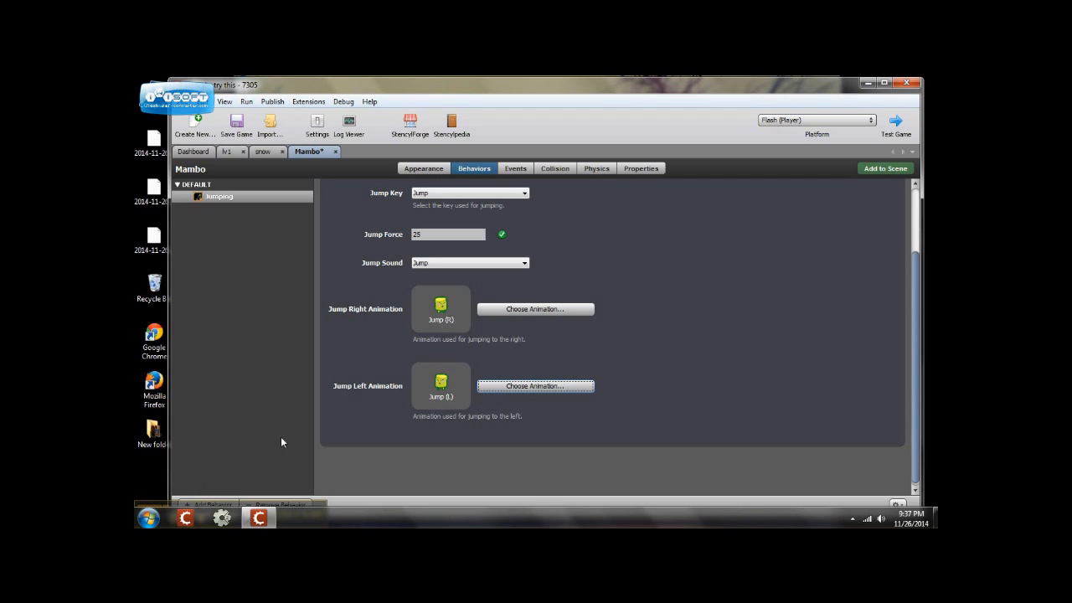
# Add the Walking behavior to the Mambo actor
pyautogui.moveTo(315, 503); pyautogui.dragTo(618, 504)
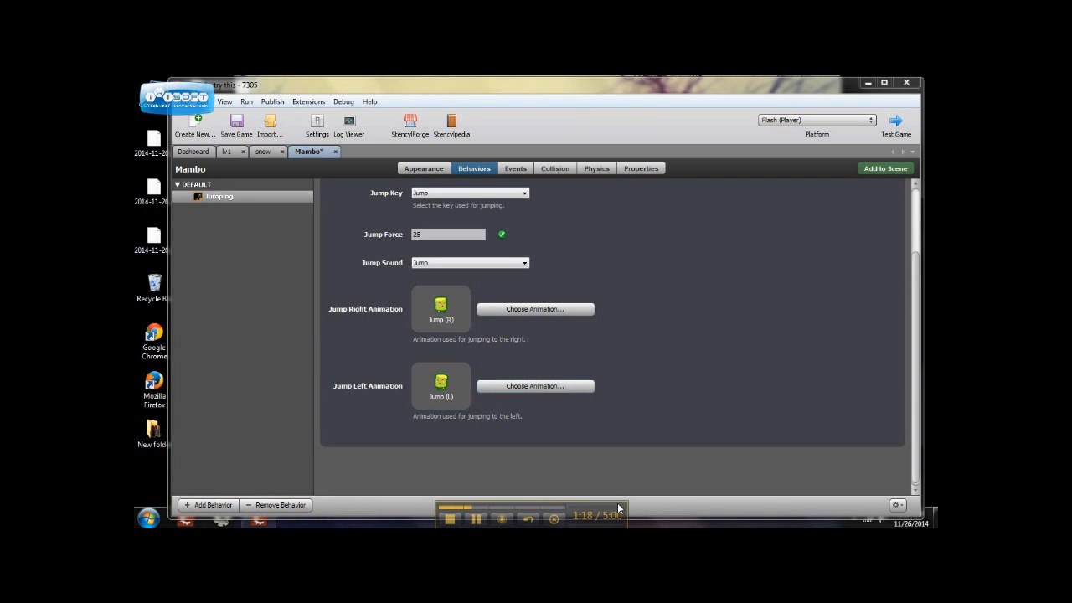
pyautogui.click(220, 504)
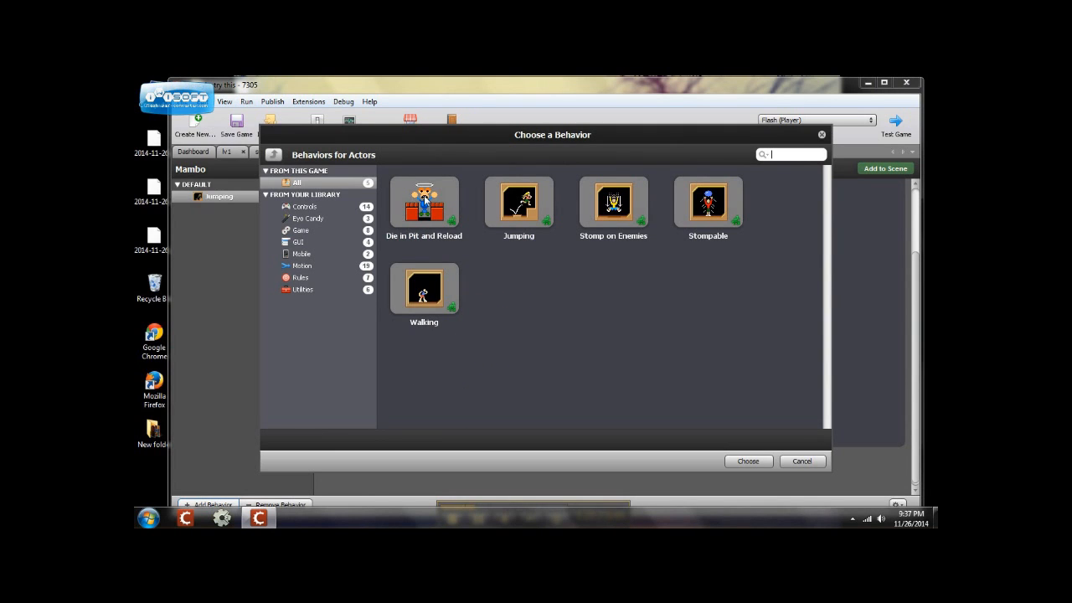
pyautogui.click(426, 292)
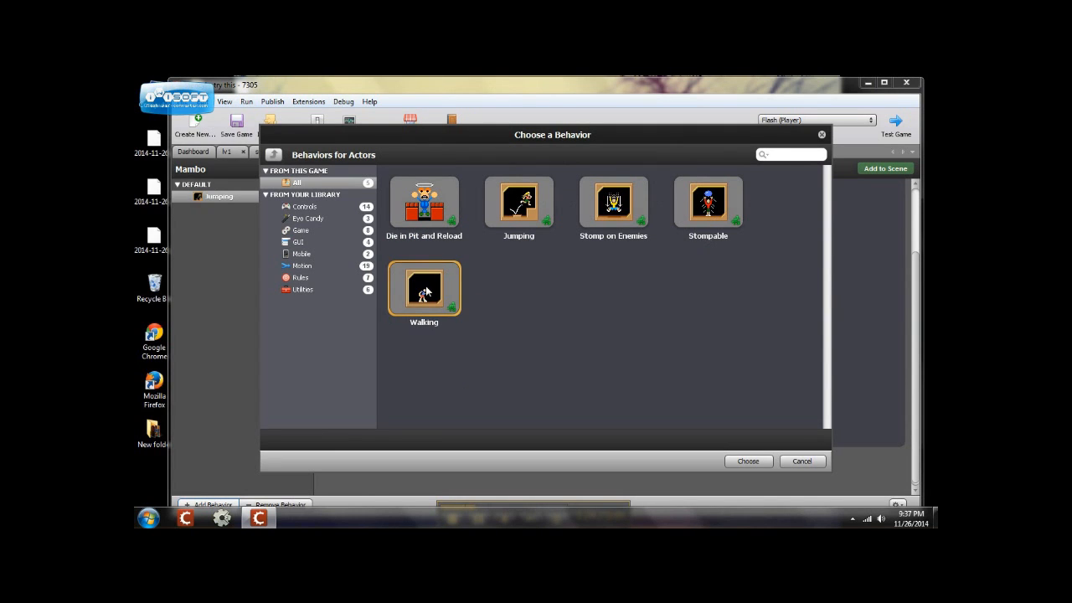
pyautogui.click(759, 463)
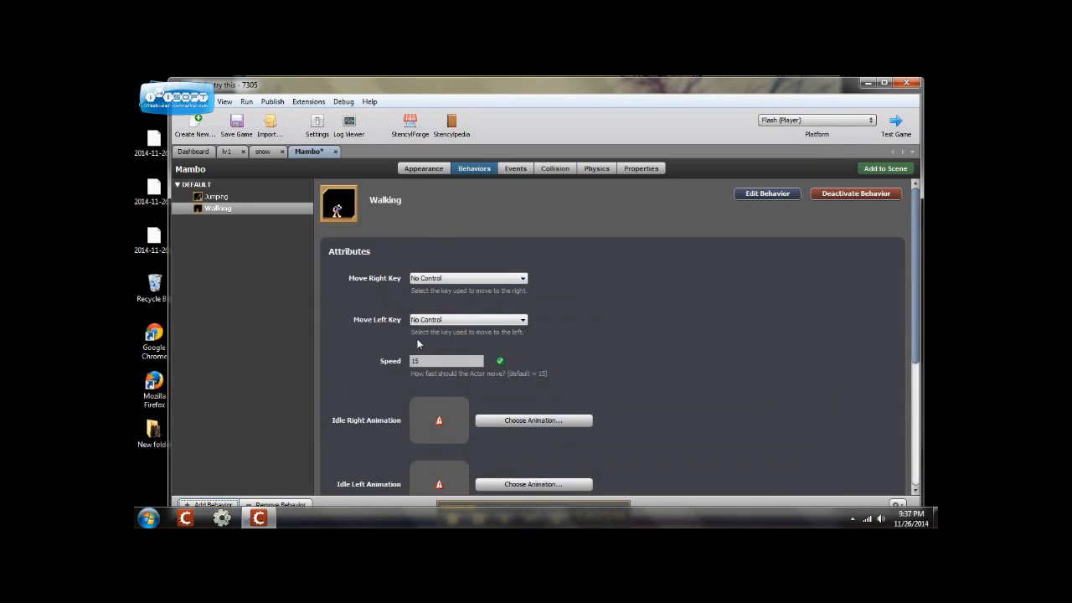
# Set the Walking behavior's Move Right Key to right and its Move Left Key to left
pyautogui.click(434, 279)
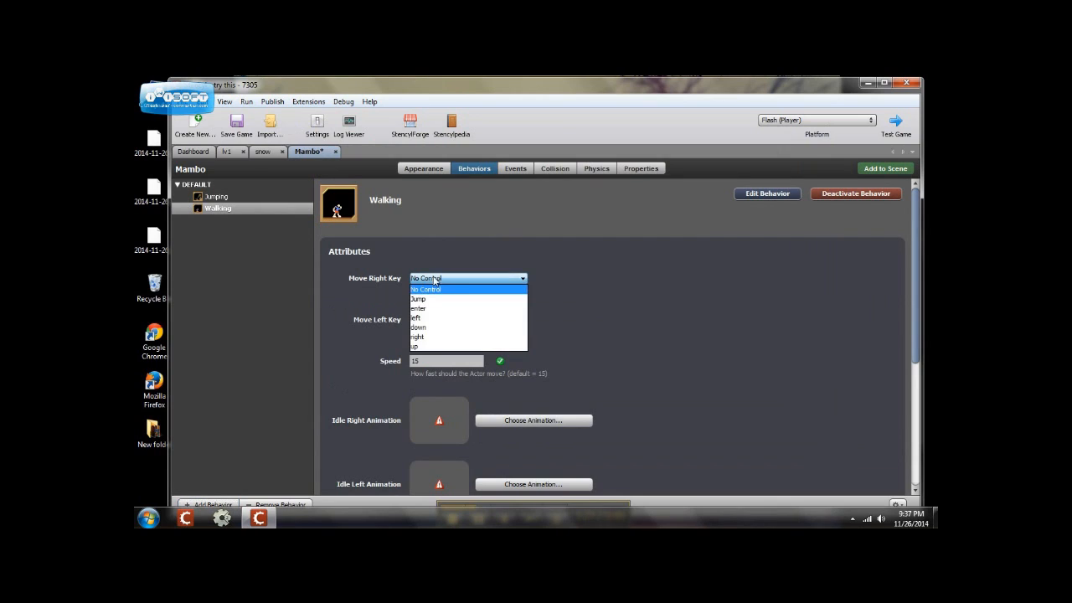
pyautogui.click(424, 336)
pyautogui.click(428, 323)
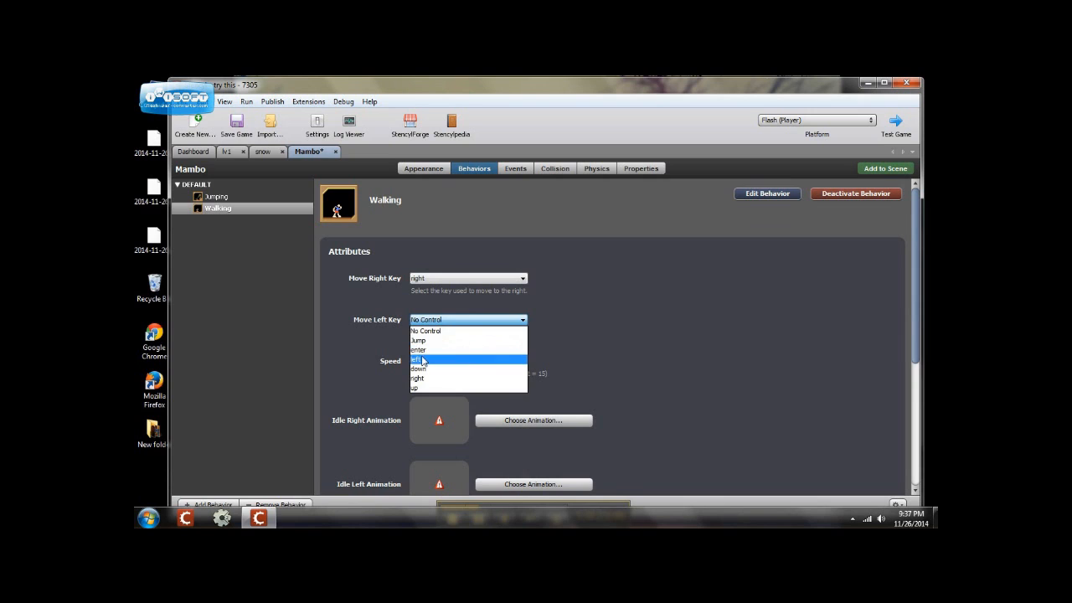
pyautogui.click(423, 359)
# Assign Idle (R) as the Idle Right Animation and Idle (L) as the Idle Left Animation of the Walking behavior
pyautogui.scroll(-3, 649, 364)
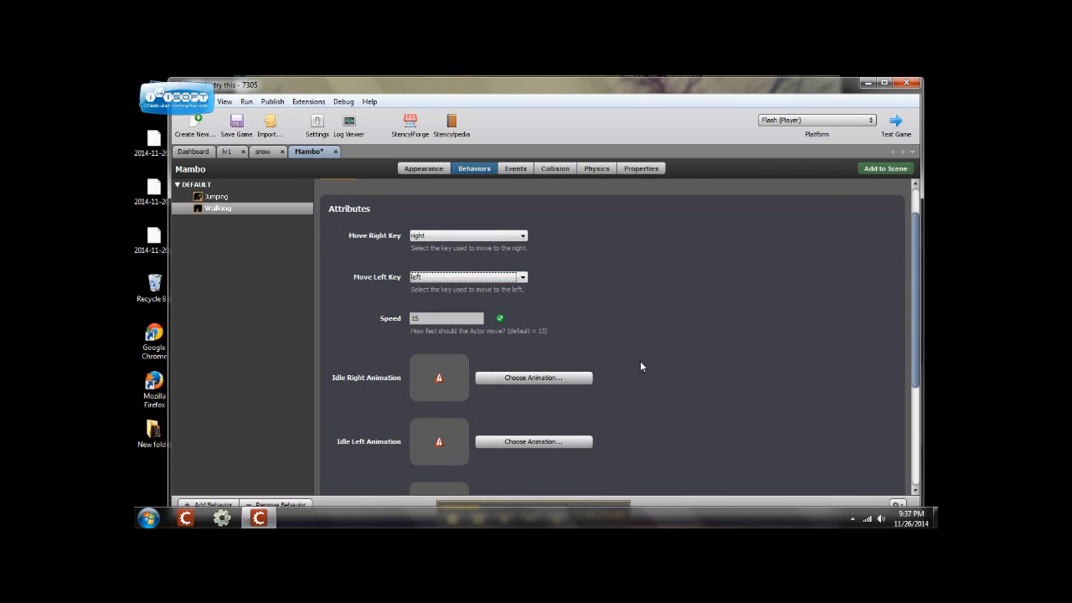
pyautogui.click(522, 378)
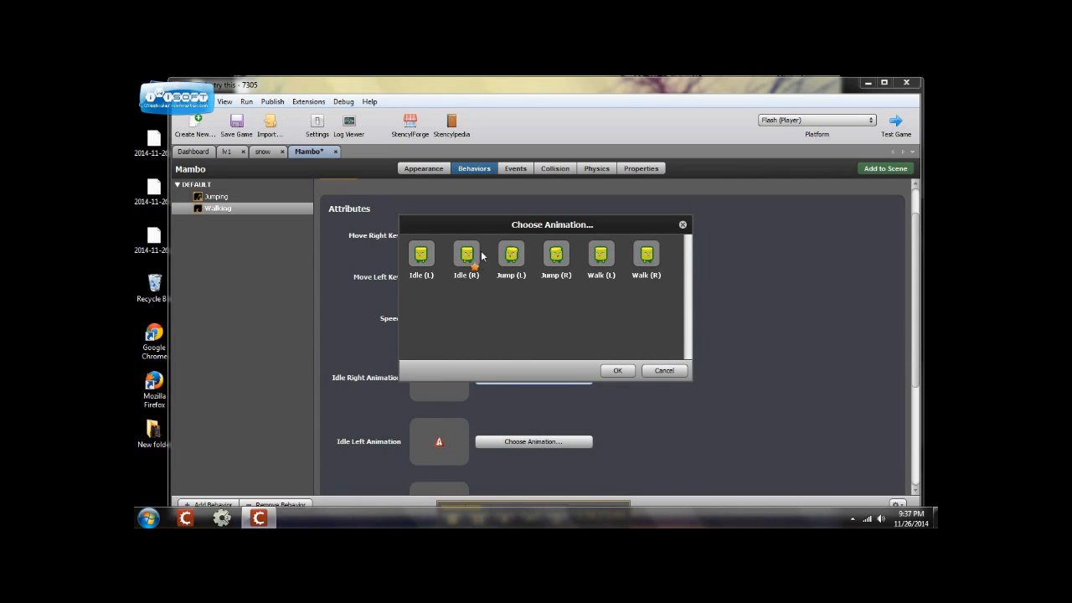
pyautogui.click(468, 257)
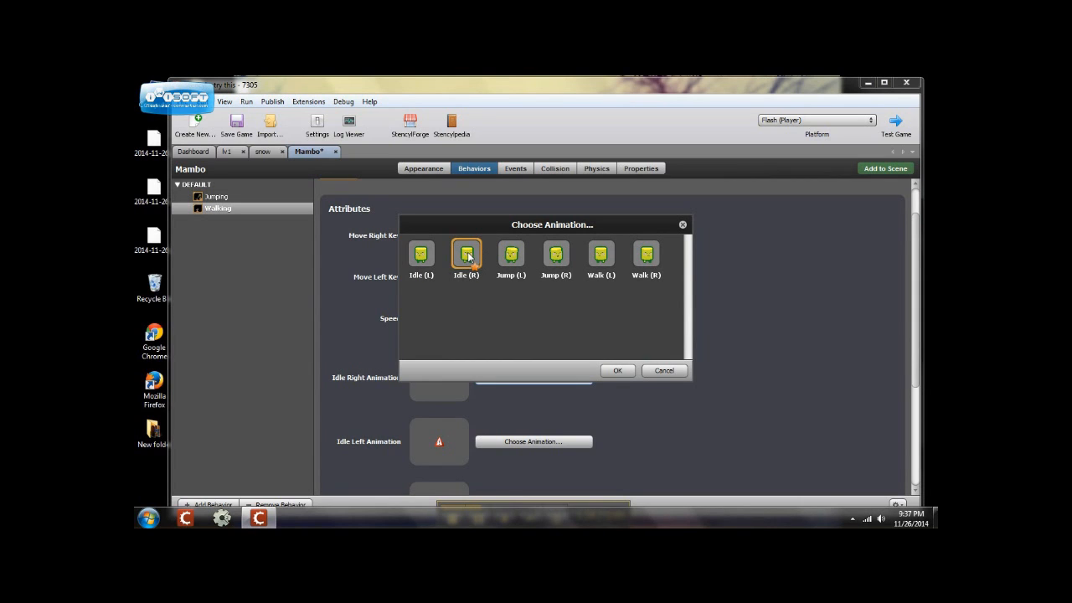
pyautogui.click(616, 370)
pyautogui.click(492, 442)
pyautogui.click(422, 257)
pyautogui.click(617, 370)
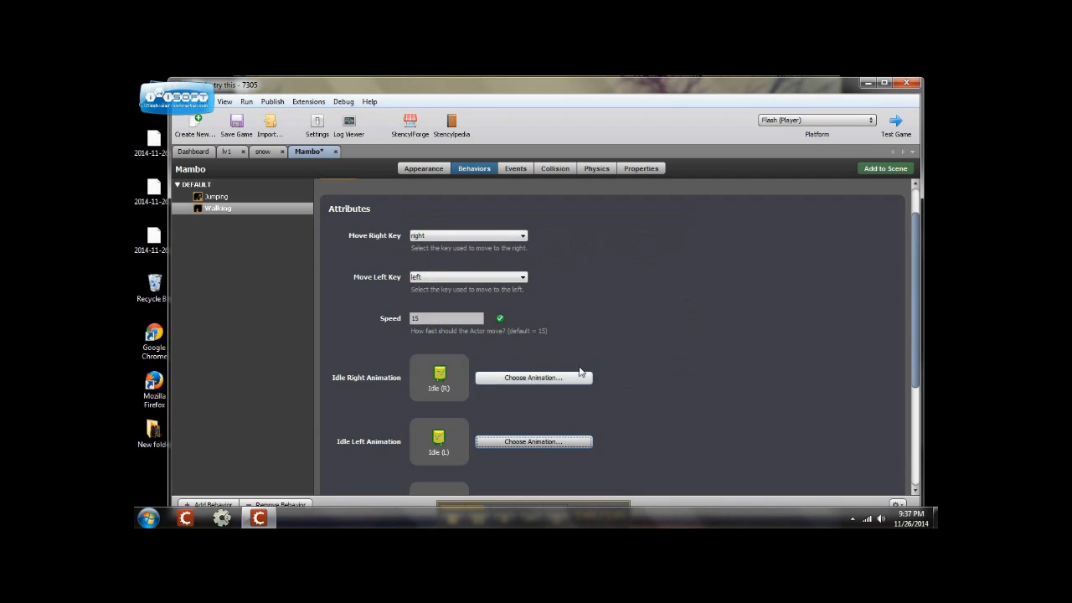
# Assign Walk (R) as the Walk Right Animation and Walk (L) as the Walk Left Animation of the Walking behavior
pyautogui.scroll(-3, 583, 360)
pyautogui.scroll(-2, 584, 366)
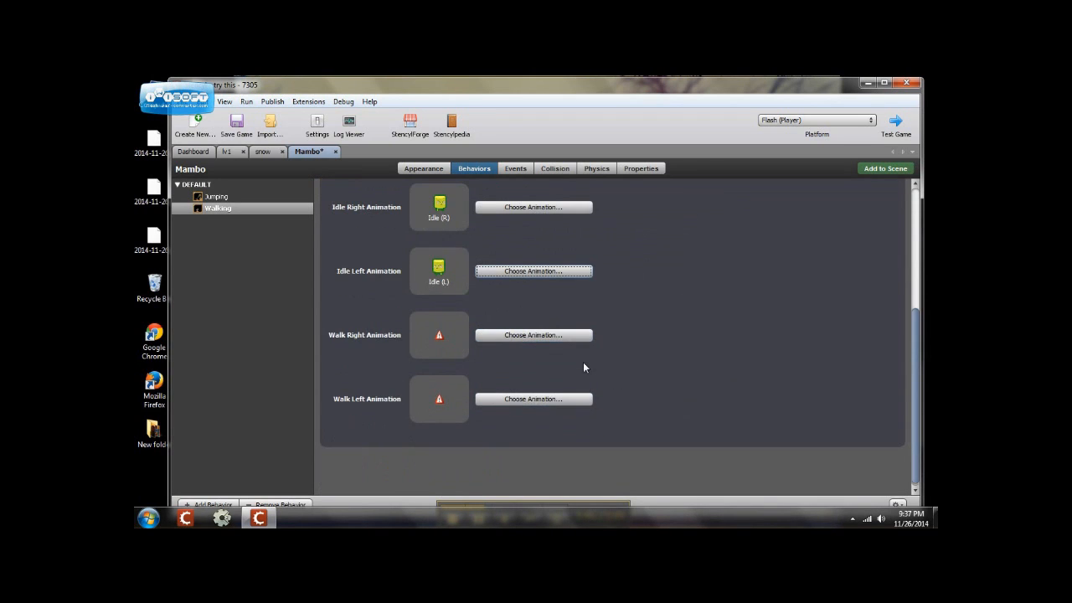
pyautogui.click(534, 336)
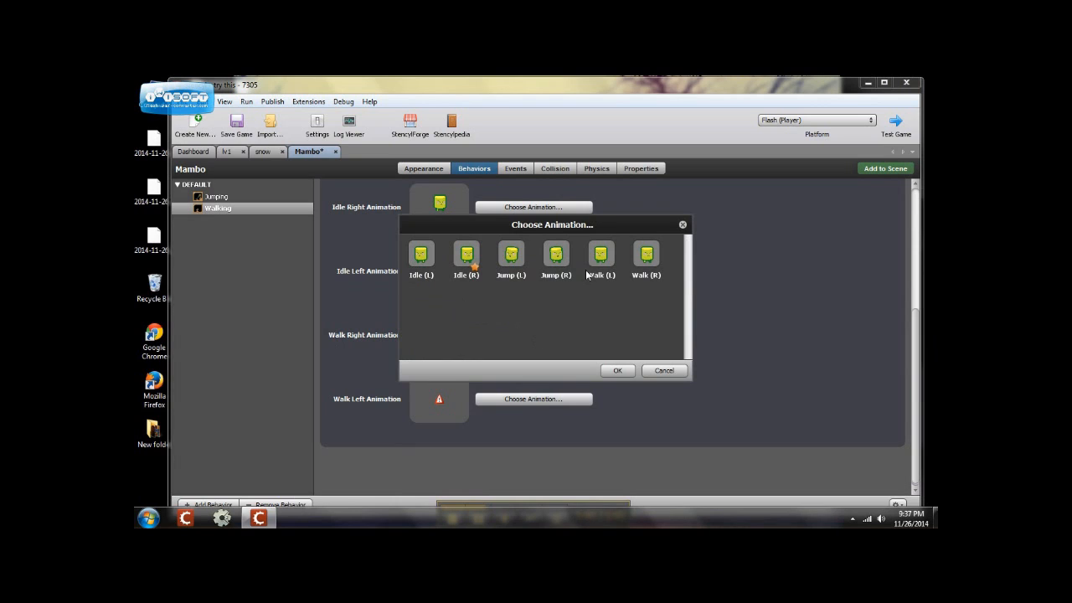
pyautogui.click(646, 255)
pyautogui.click(619, 370)
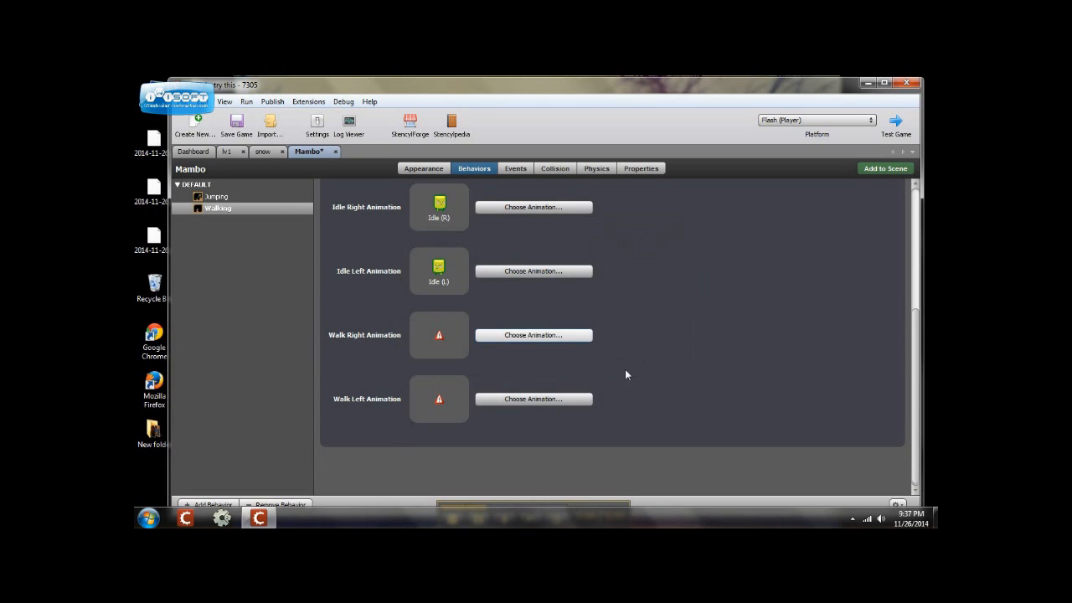
pyautogui.click(536, 400)
pyautogui.click(596, 255)
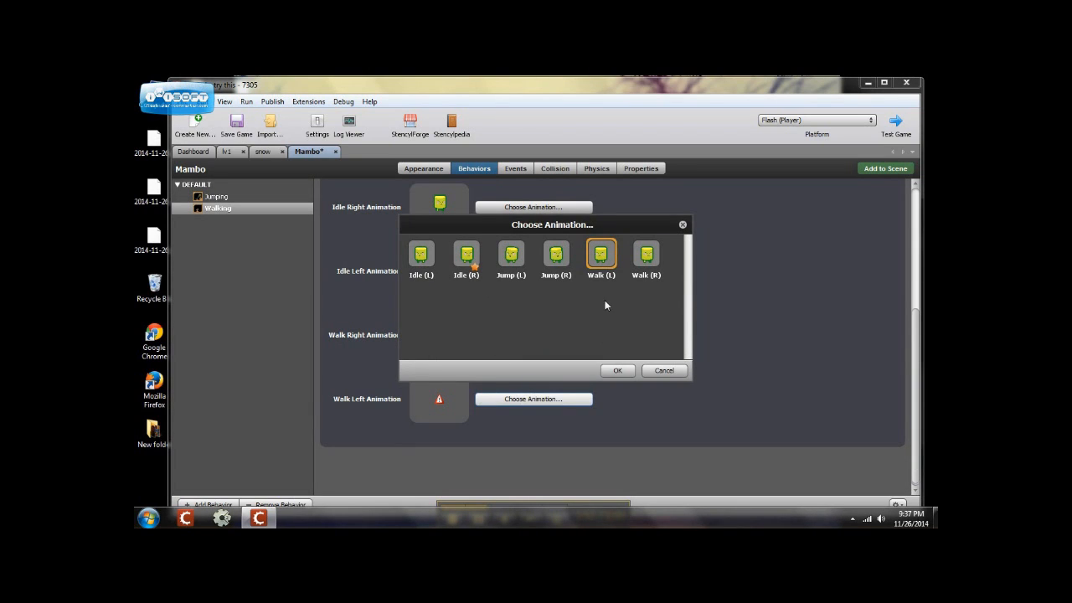
pyautogui.click(617, 371)
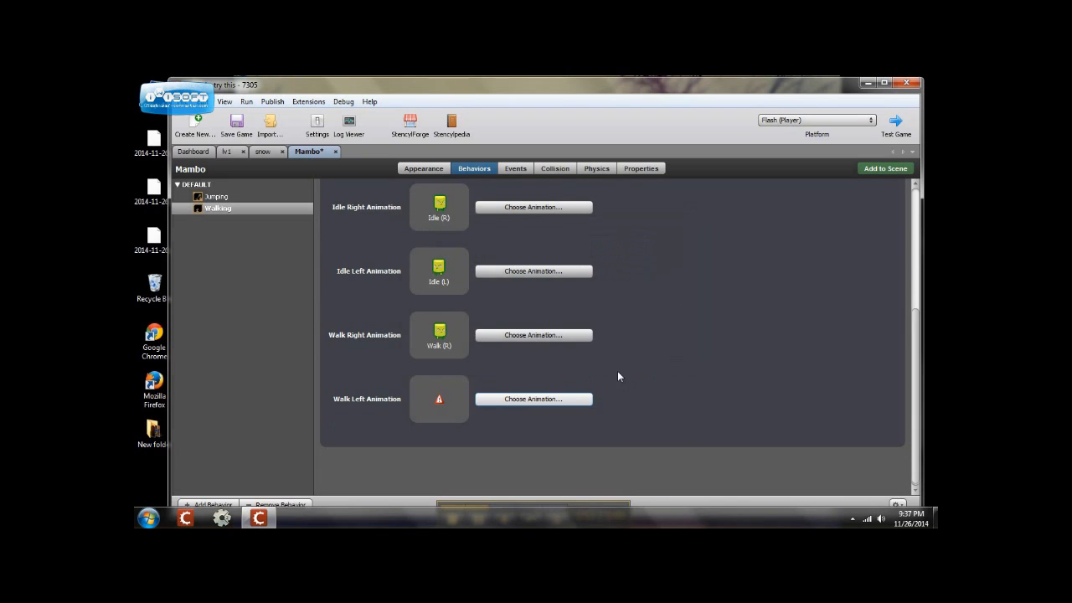
# Place the Mambo actor above the long snowy platform in the upper-left area of the lv1 scene
pyautogui.click(192, 152)
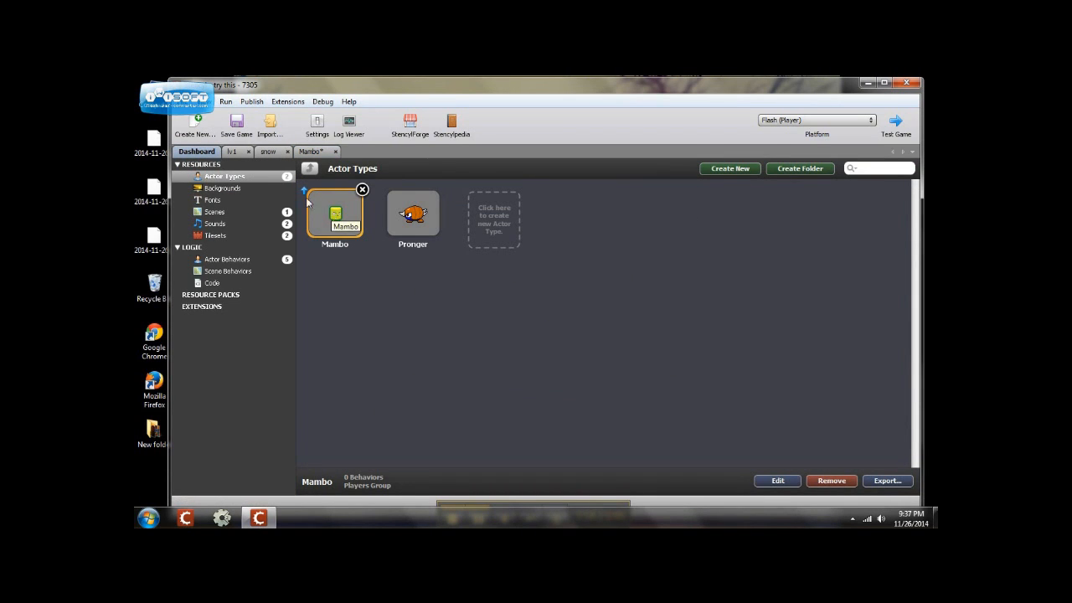
pyautogui.click(270, 154)
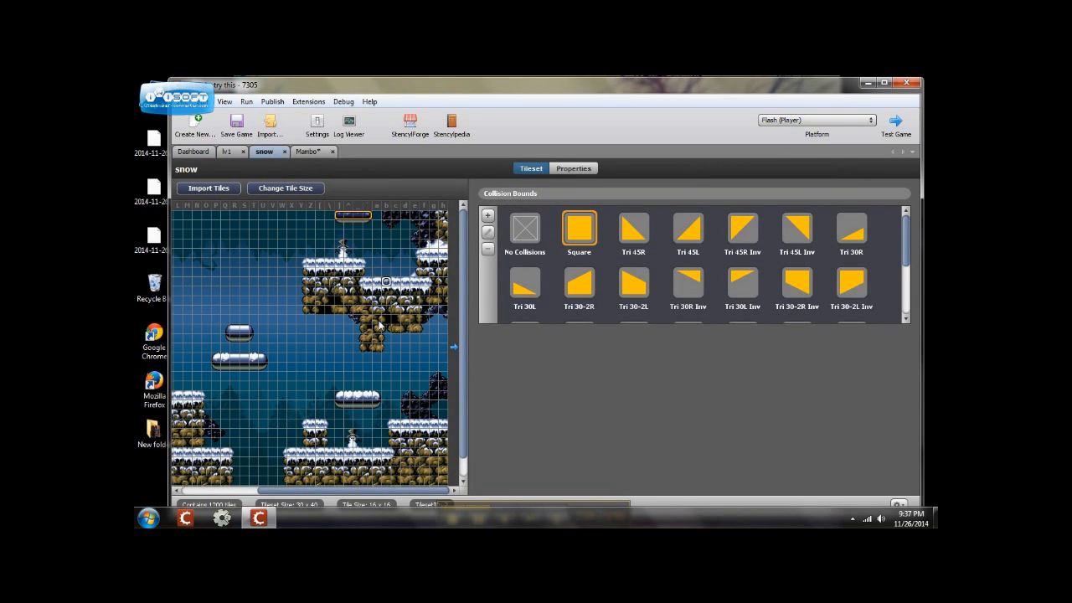
pyautogui.click(227, 152)
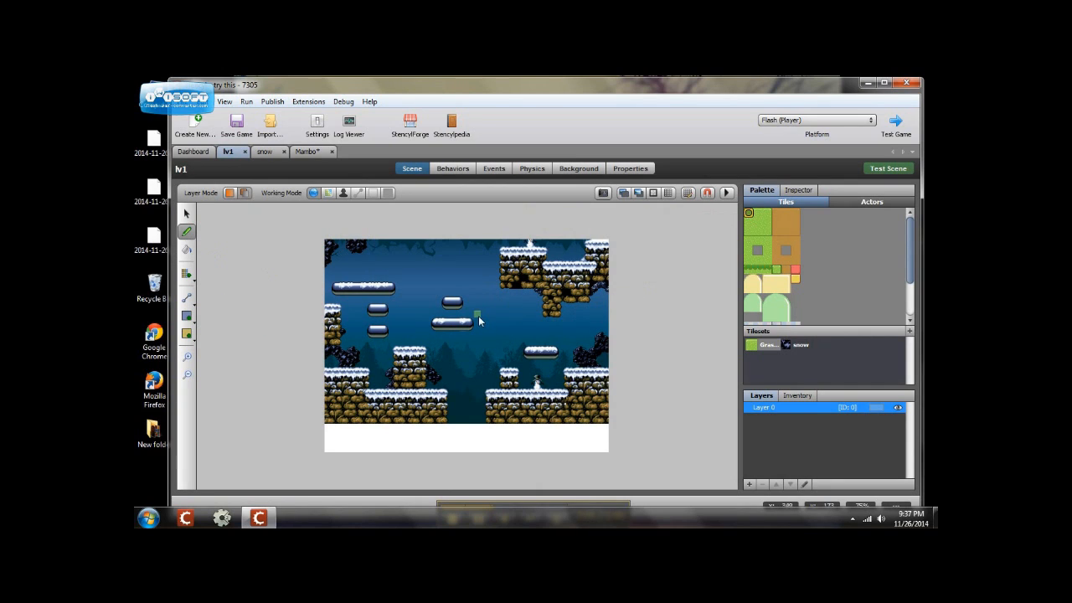
pyautogui.click(854, 205)
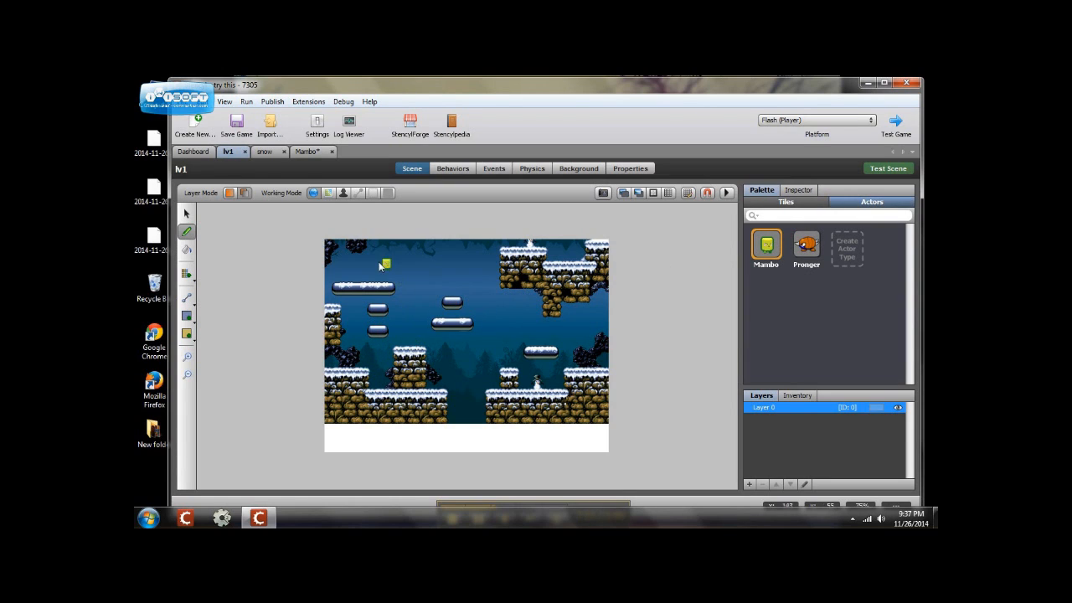
pyautogui.click(349, 280)
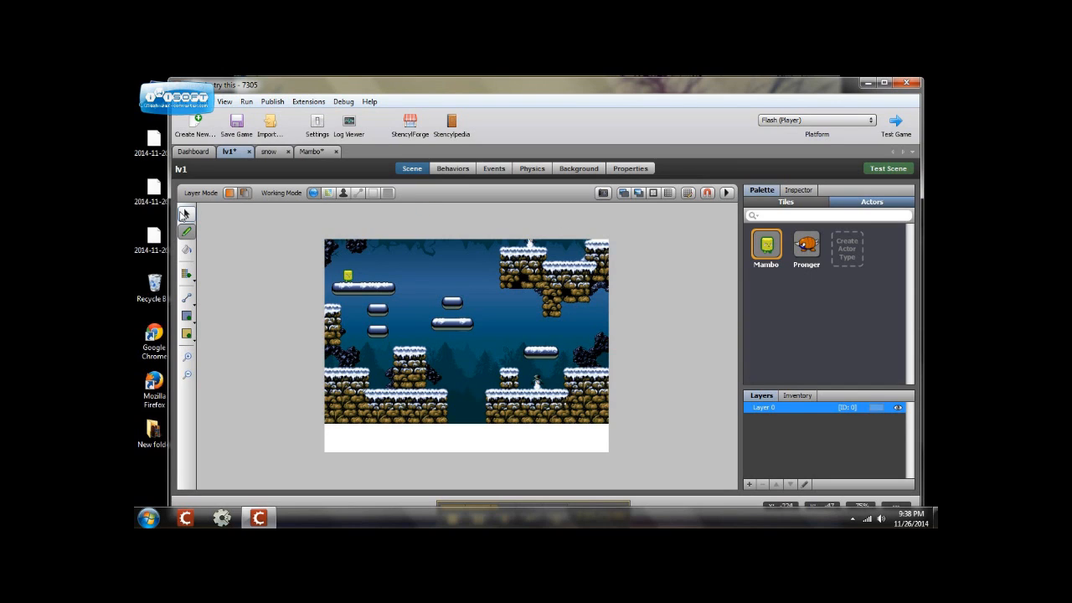
pyautogui.click(186, 213)
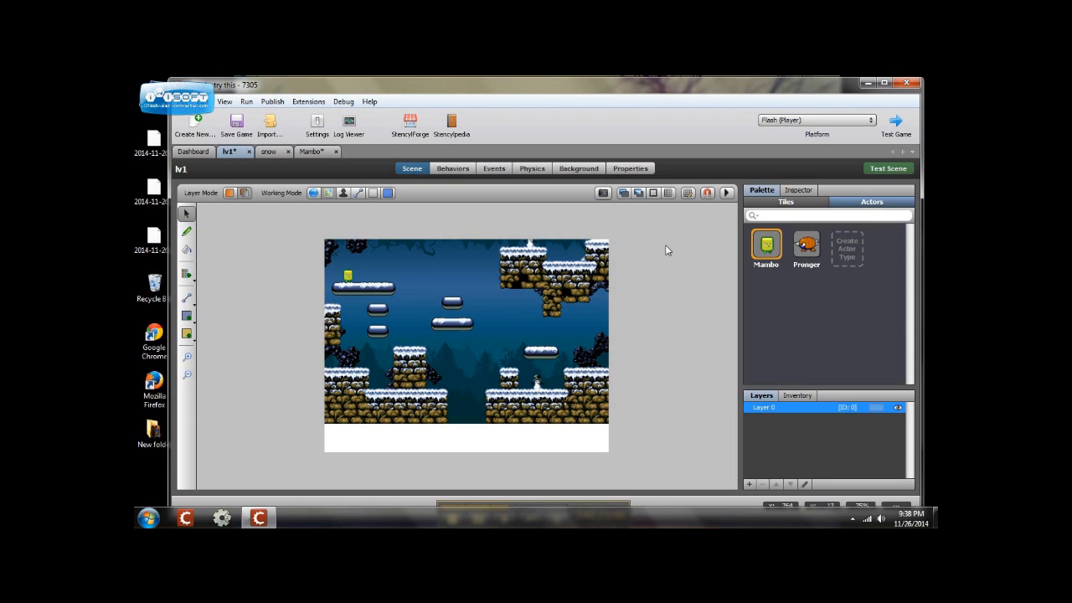
# Stamp the snow tiles lower in lv1 to cover the white bottom strip, and stamp the tileset's top rows along the scene's upper edge
pyautogui.click(808, 203)
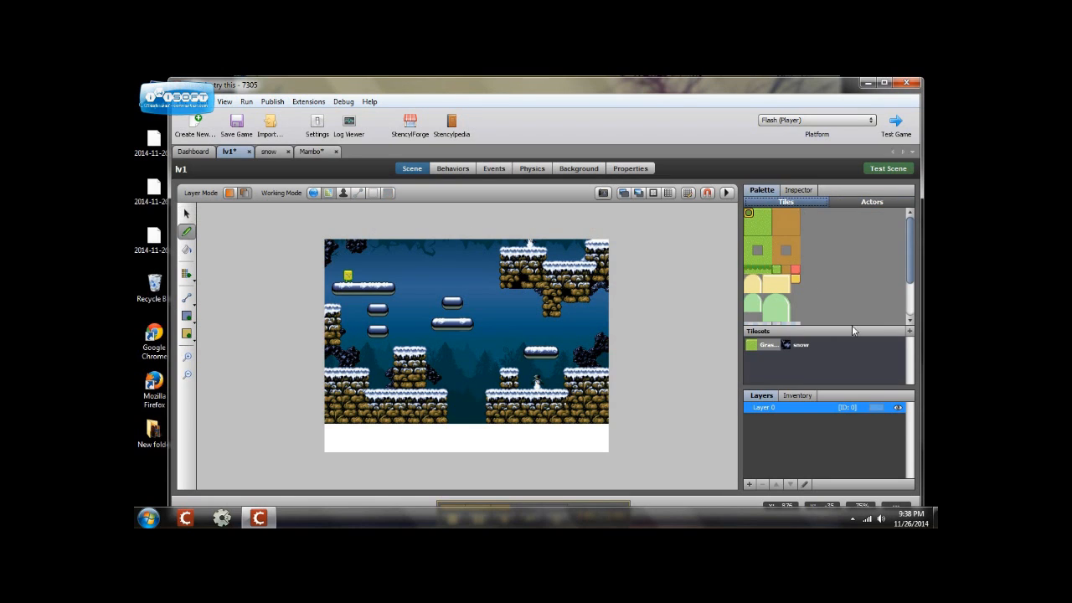
pyautogui.click(785, 344)
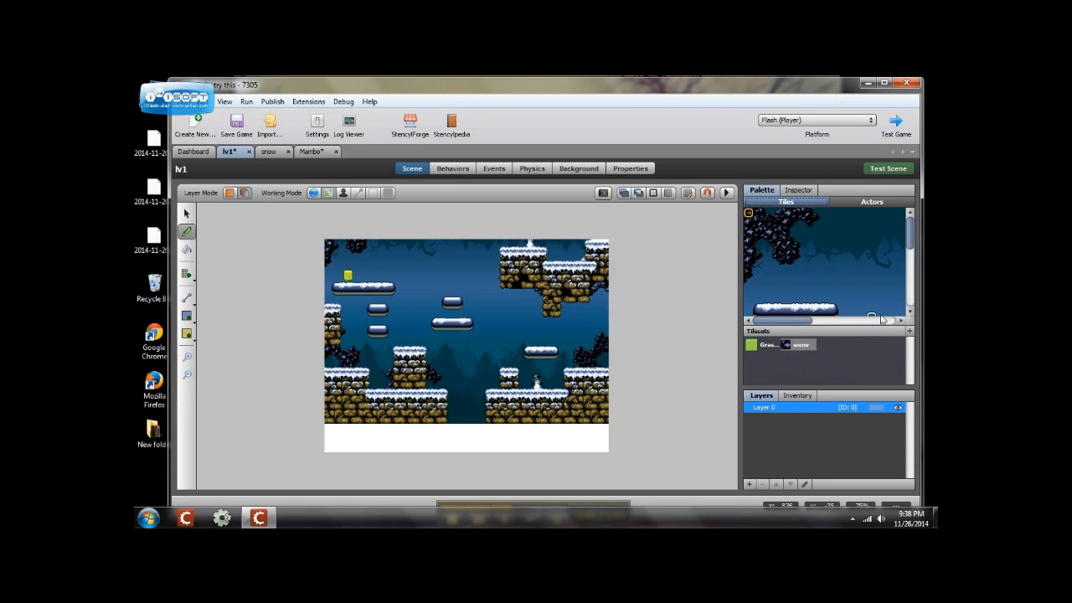
pyautogui.moveTo(792, 323); pyautogui.dragTo(893, 325)
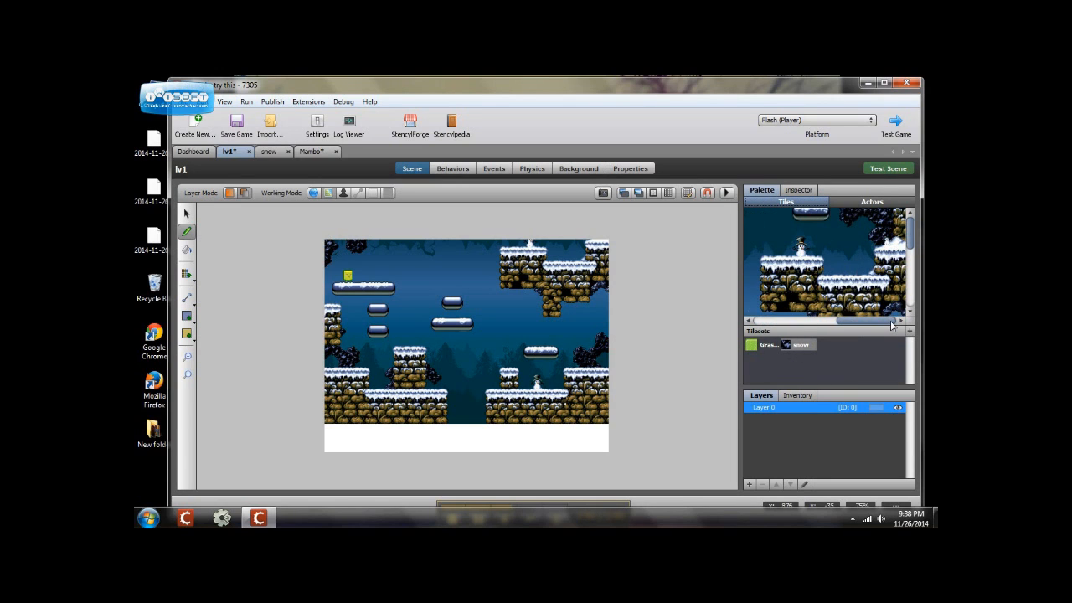
pyautogui.moveTo(910, 245); pyautogui.dragTo(916, 309)
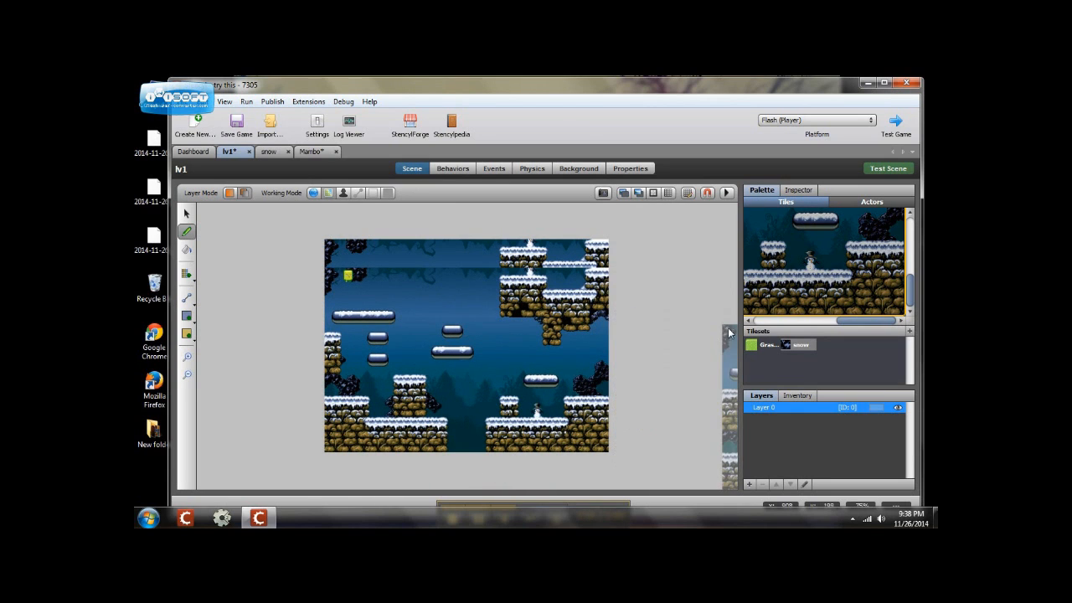
pyautogui.moveTo(911, 294); pyautogui.dragTo(747, 210)
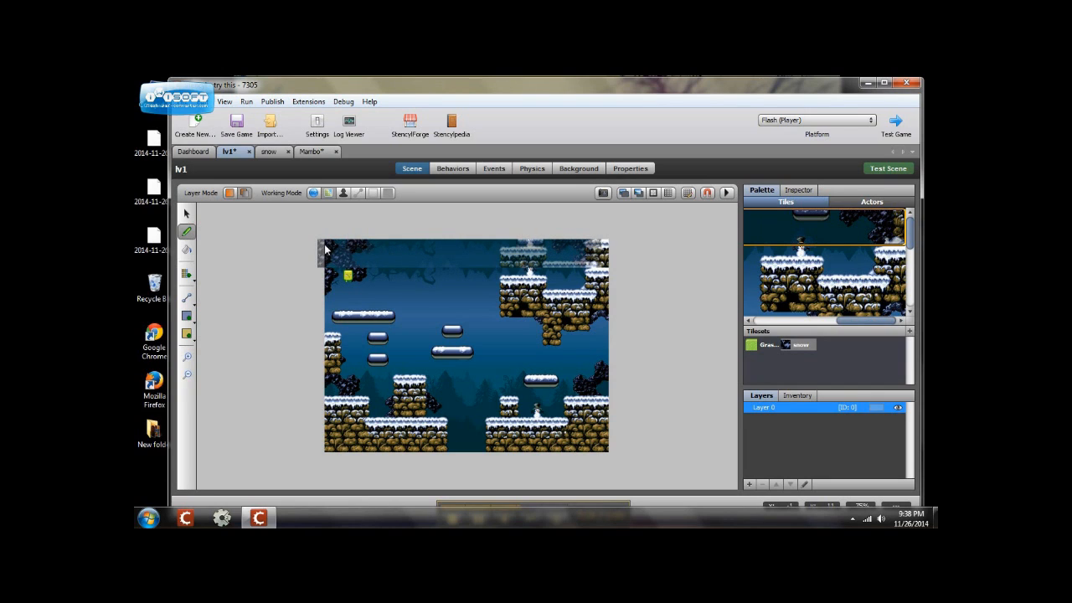
pyautogui.click(329, 248)
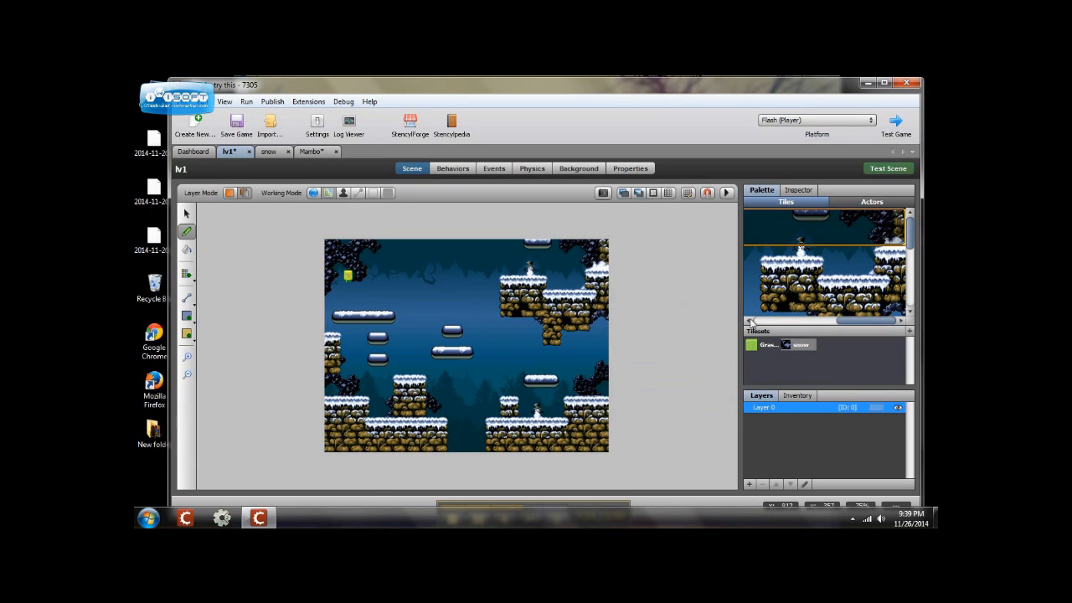
# Try to select and move Mambo in the scene, and undo the selection move and the last tile placement
pyautogui.click(185, 214)
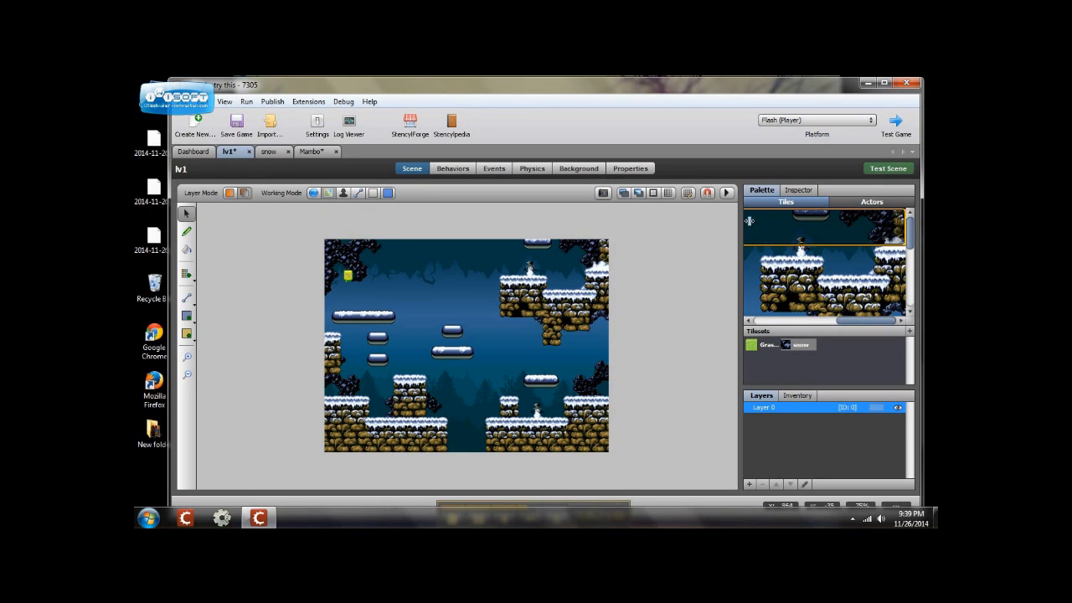
pyautogui.click(347, 277)
pyautogui.click(205, 102)
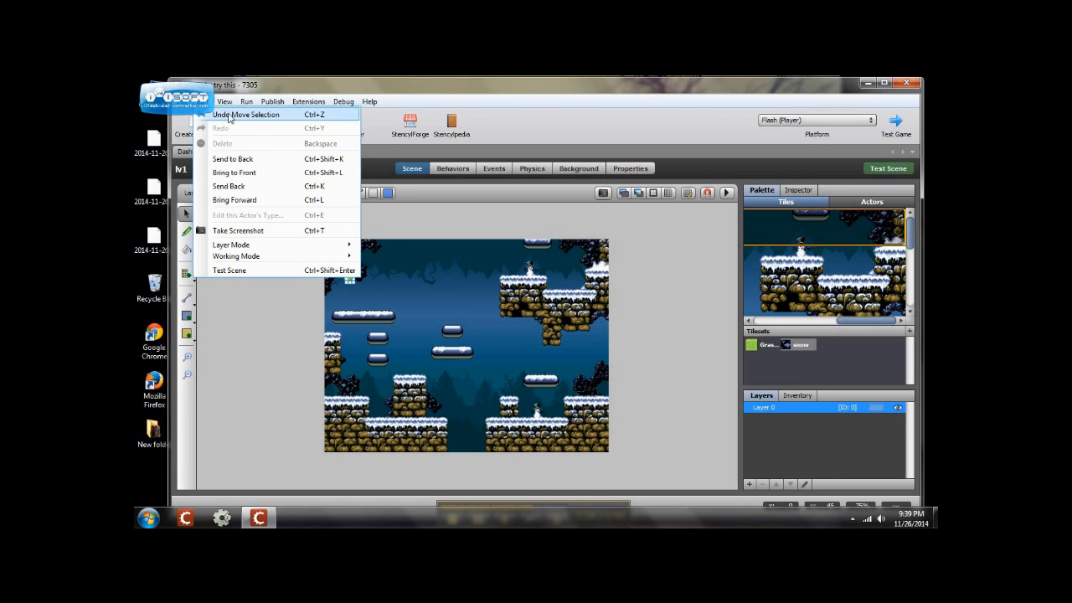
pyautogui.click(230, 116)
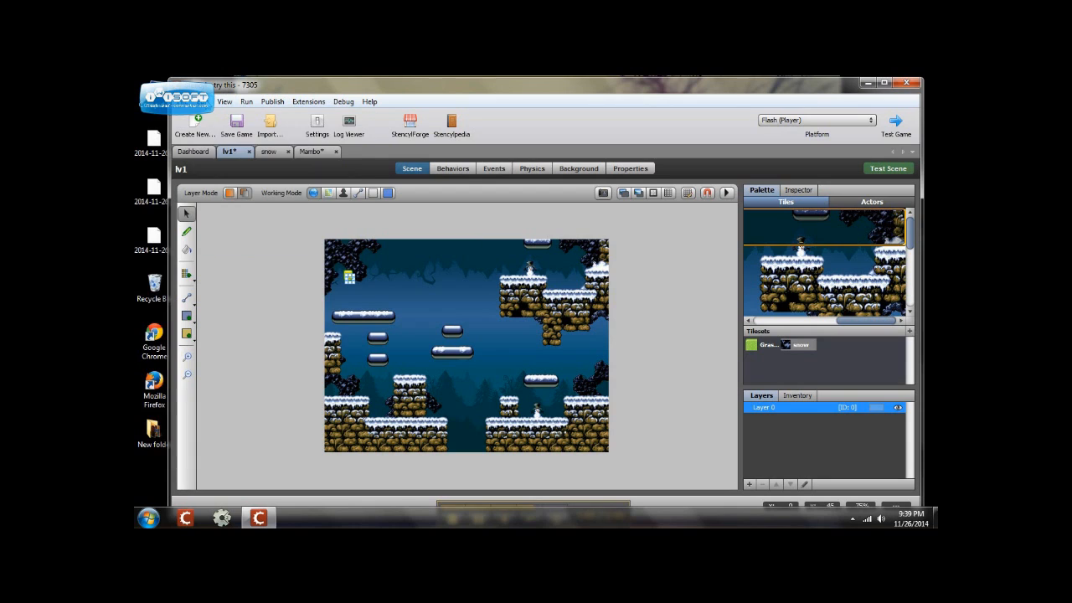
pyautogui.click(220, 102)
pyautogui.moveTo(205, 103)
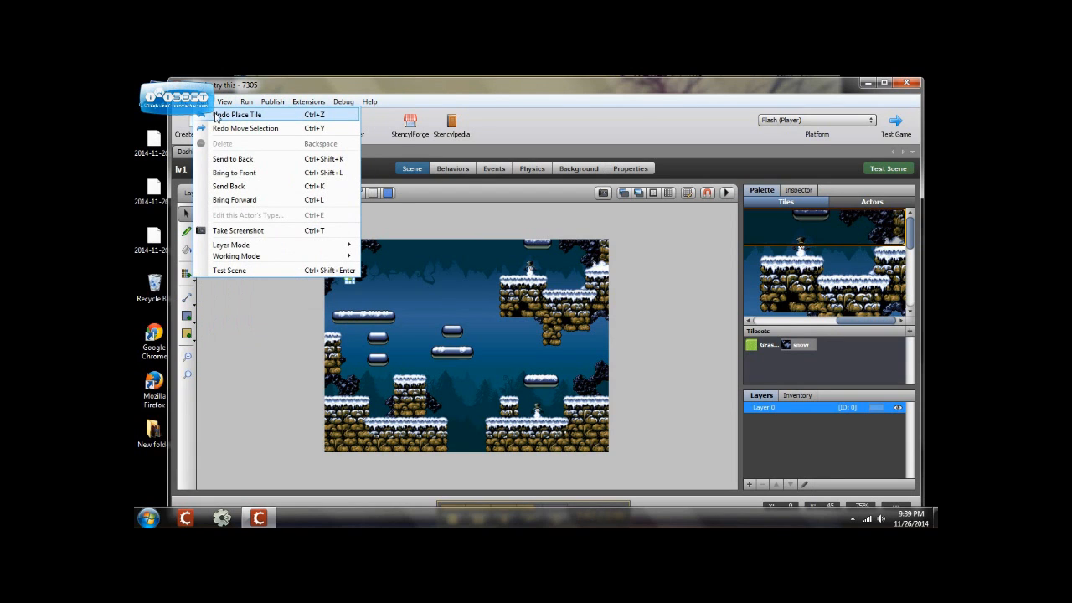
pyautogui.click(215, 117)
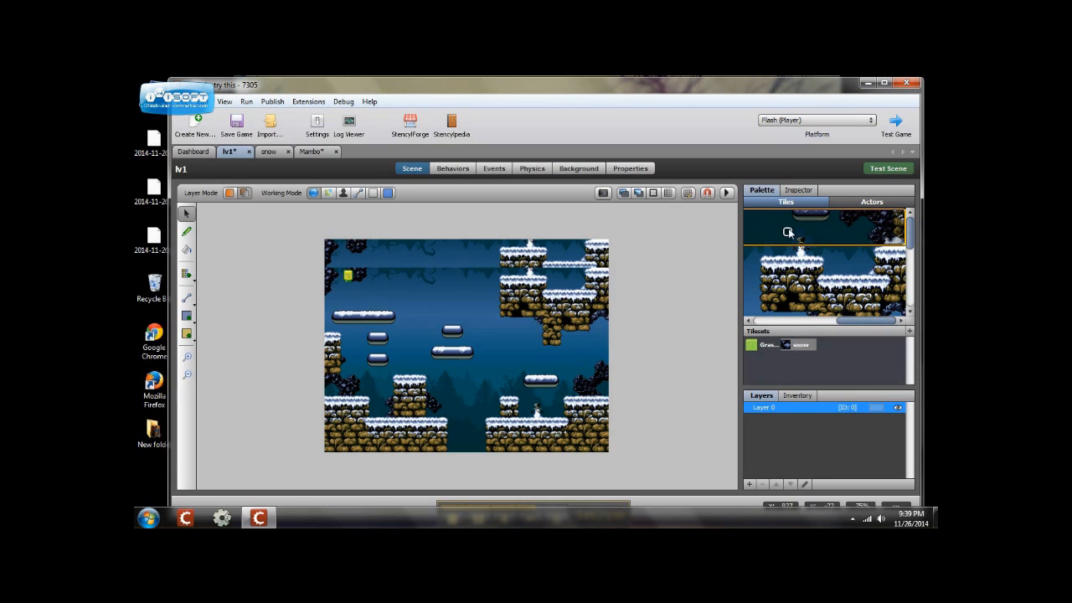
# Stamp the top rows of the snow tileset along the upper edge of the lv1 scene again
pyautogui.click(900, 242)
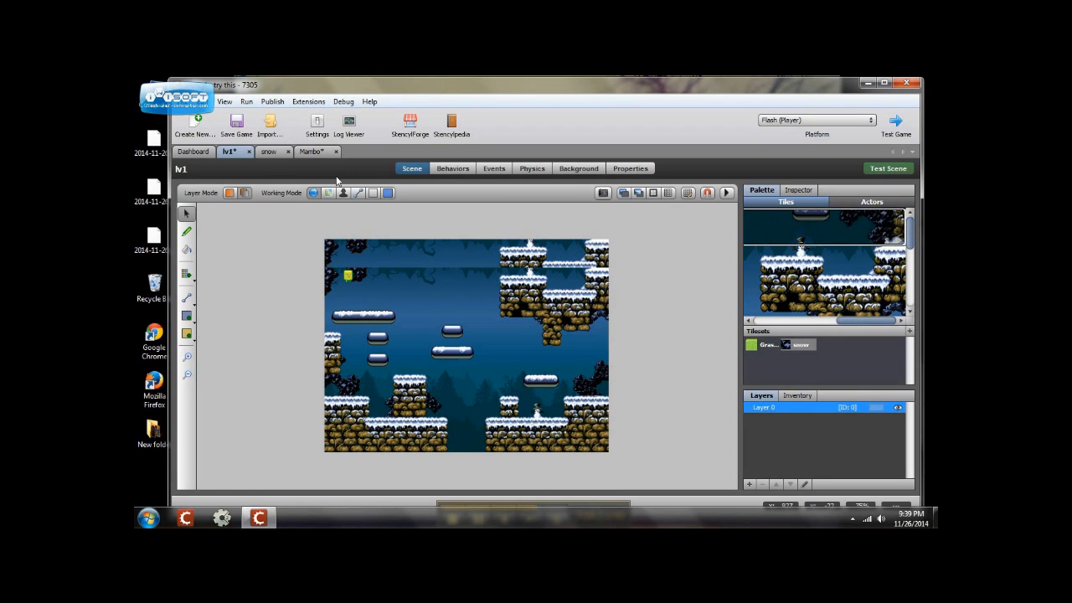
pyautogui.click(330, 248)
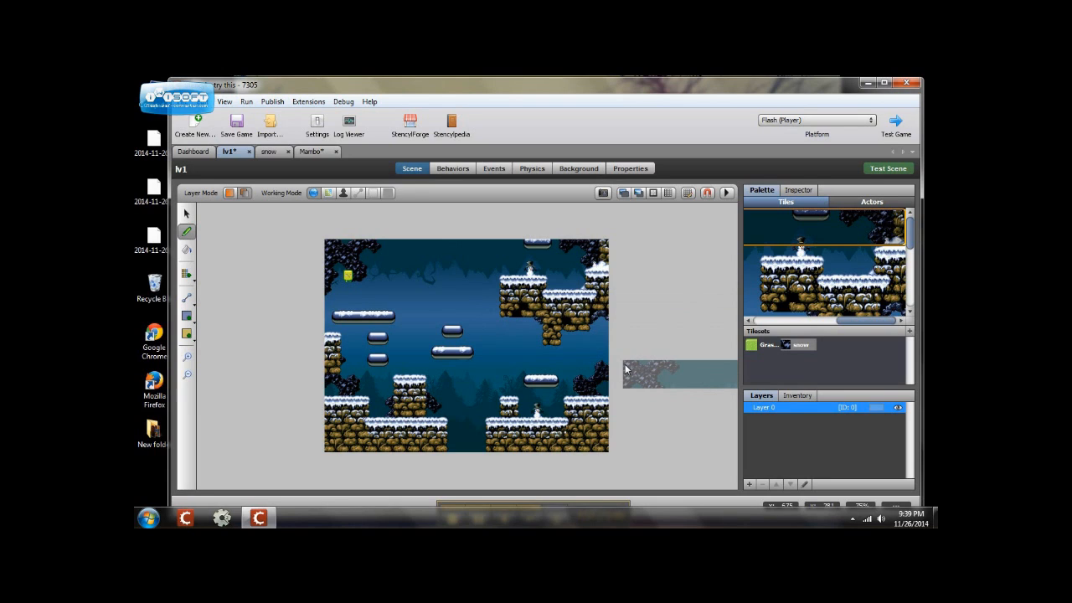
# Move the Mambo actor down so it stands on the long snowy platform in the upper-left area of the scene
pyautogui.click(187, 214)
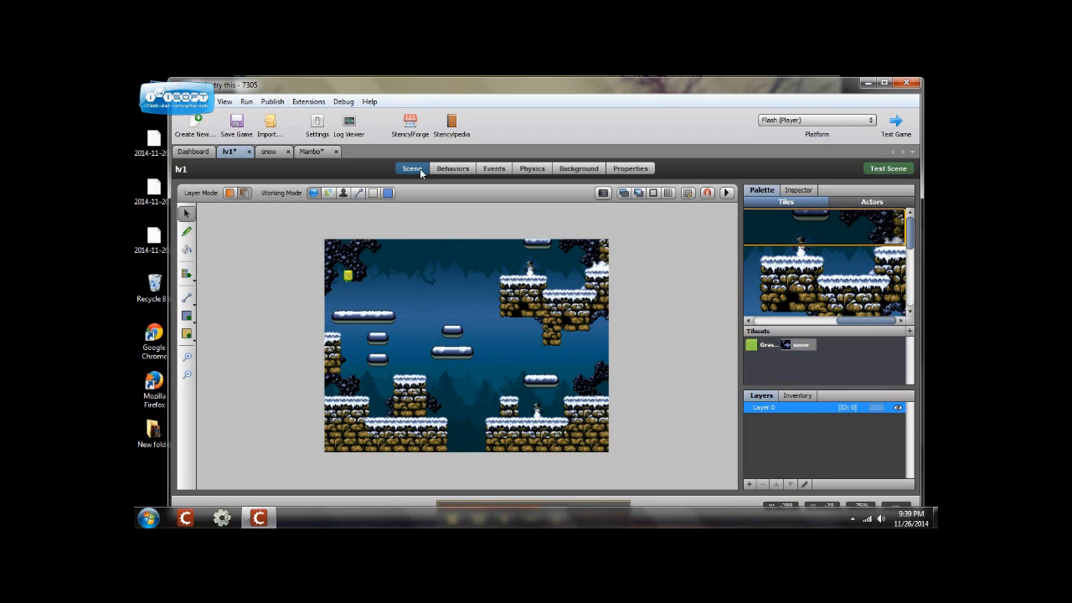
pyautogui.click(347, 274)
pyautogui.moveTo(347, 275); pyautogui.dragTo(355, 303)
pyautogui.click(443, 220)
pyautogui.click(186, 356)
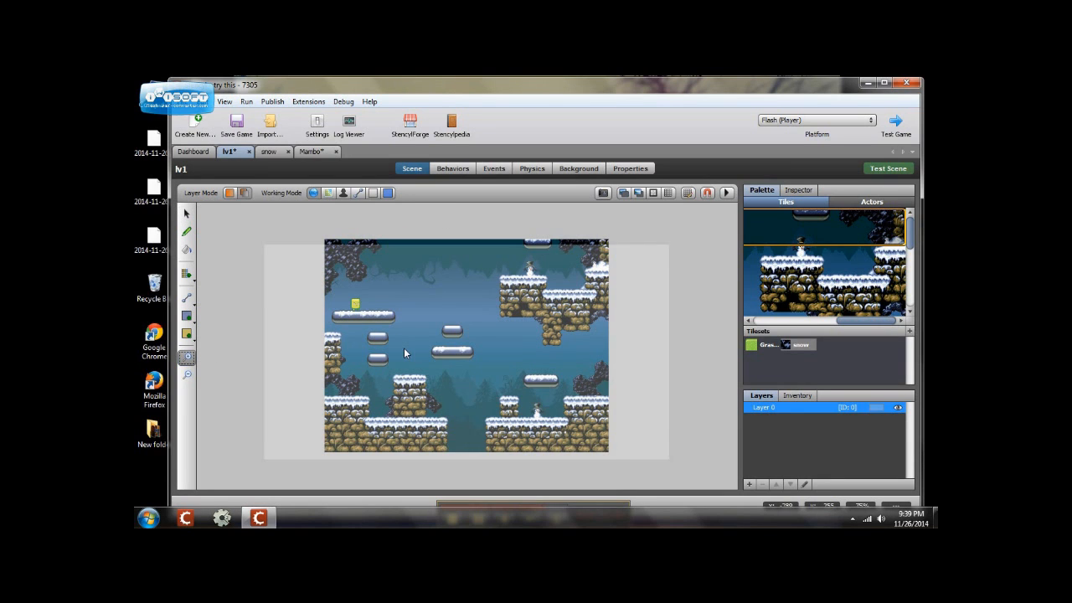
pyautogui.click(427, 347)
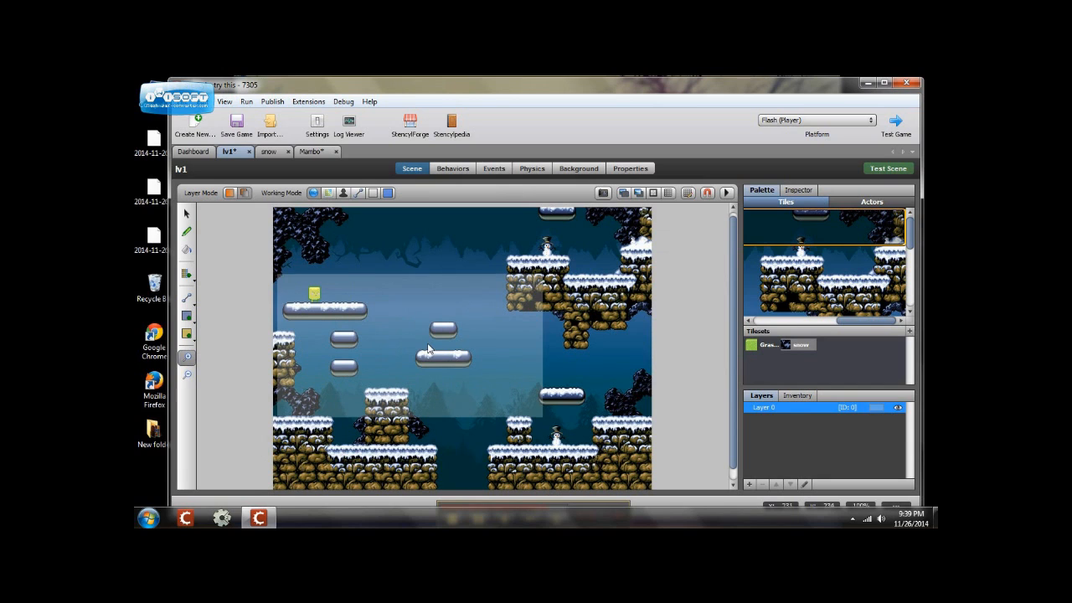
pyautogui.click(425, 351)
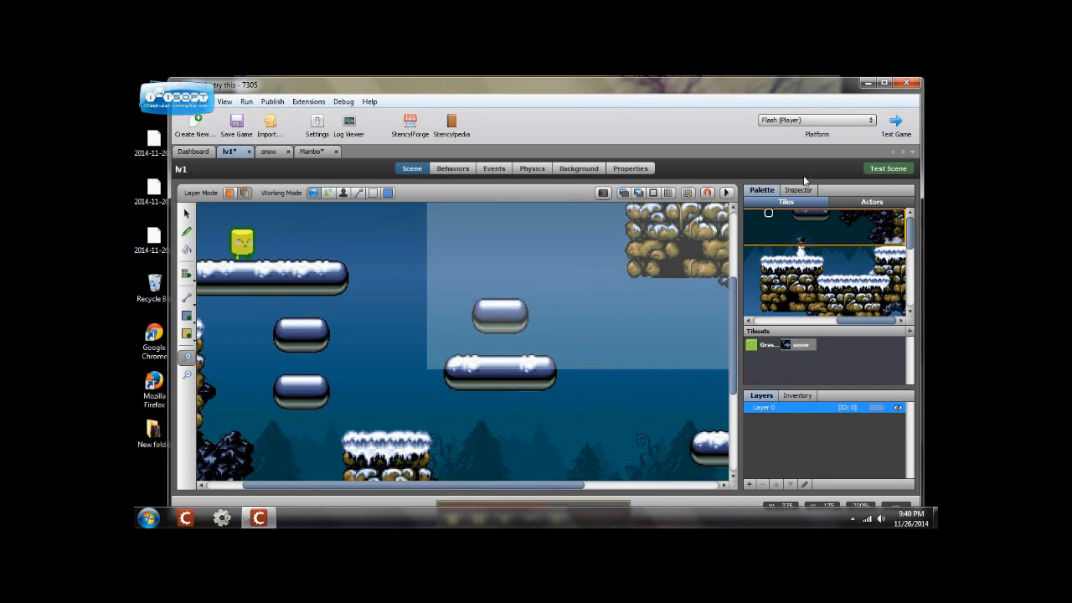
# Test the game in Flash Player by walking and jumping with Mambo around the platforms, and close the game and log viewer
pyautogui.click(896, 122)
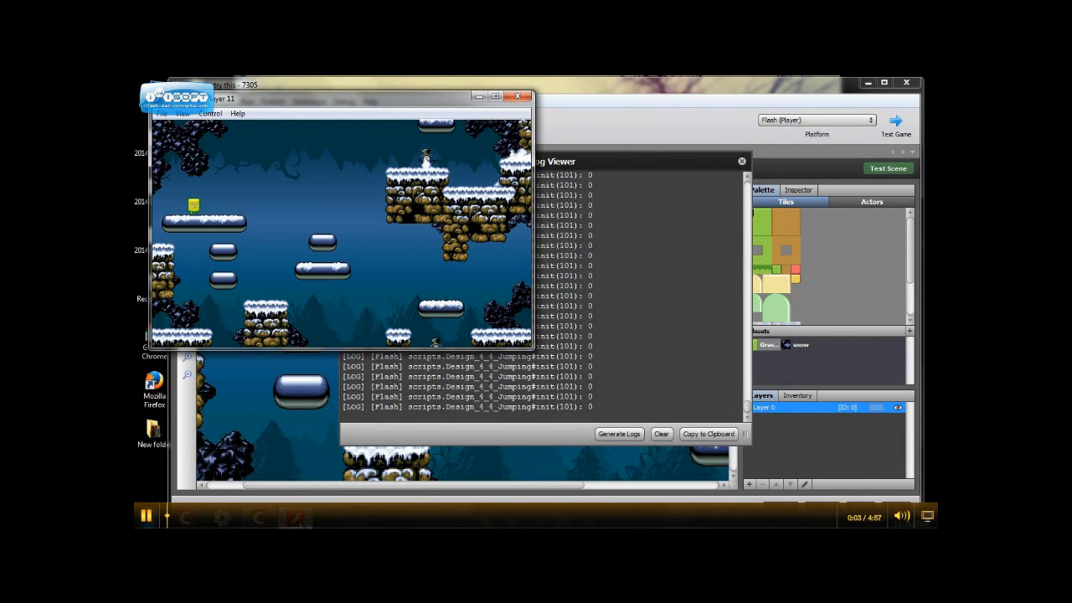
pyautogui.moveTo(301, 99); pyautogui.dragTo(439, 112)
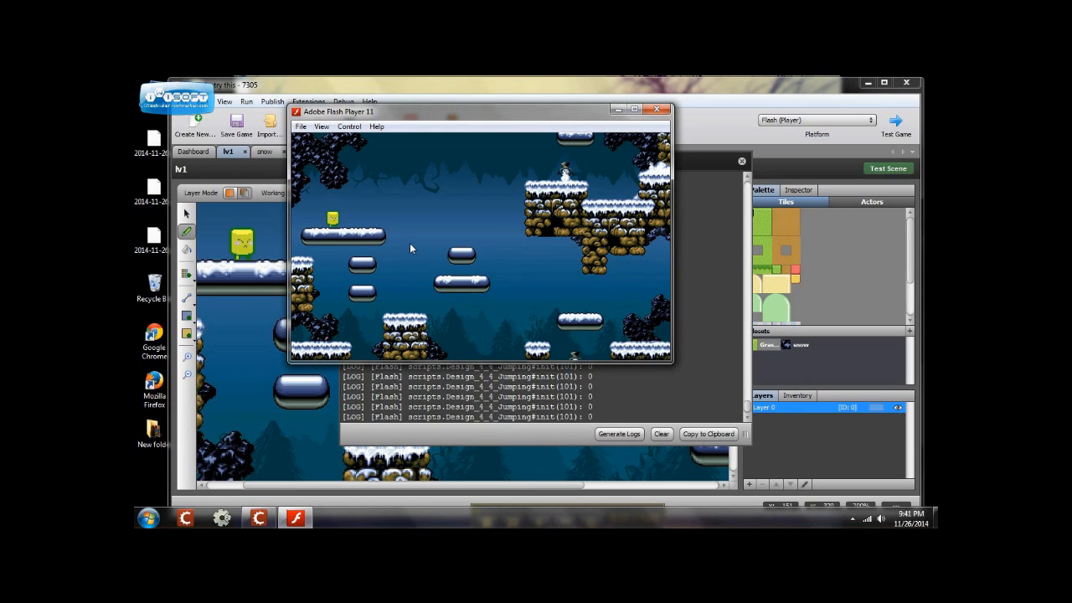
pyautogui.press('Right')
pyautogui.press('Up')
pyautogui.press('Right')
pyautogui.press('Up')
pyautogui.press('Left')
pyautogui.press('Right')
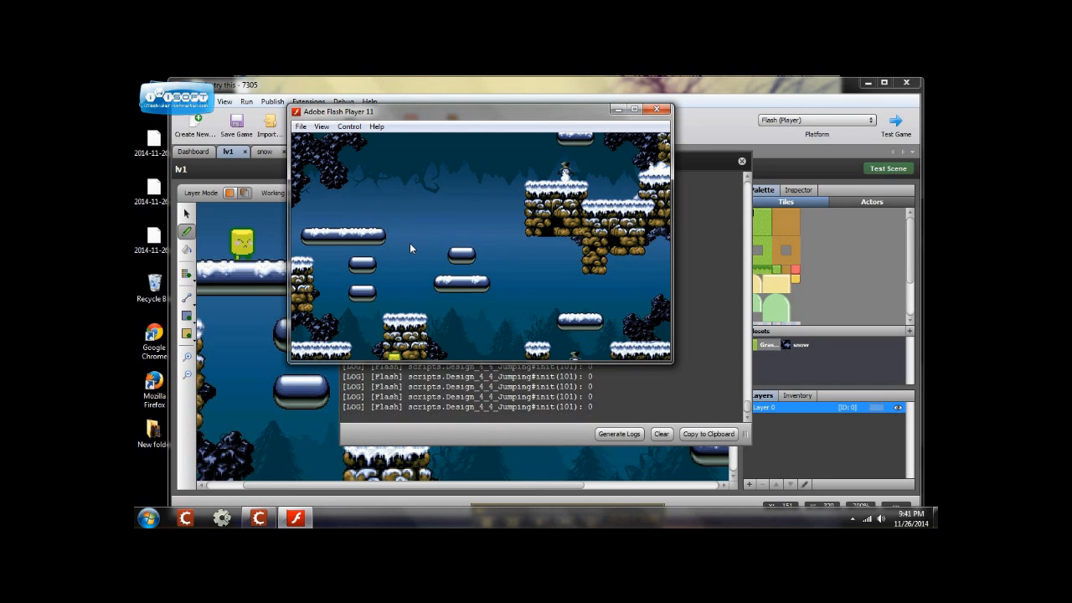
pyautogui.press('Up')
pyautogui.press('Right')
pyautogui.press('Up')
pyautogui.click(656, 111)
pyautogui.click(741, 161)
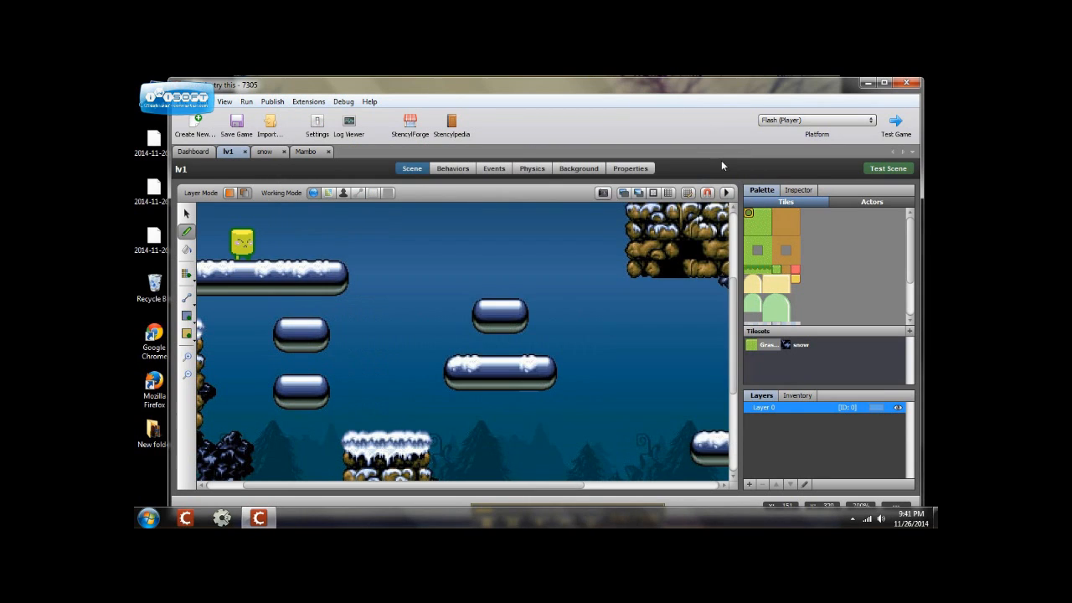
# Add the Die in Pit and Reload behavior to the Mambo actor
pyautogui.click(307, 152)
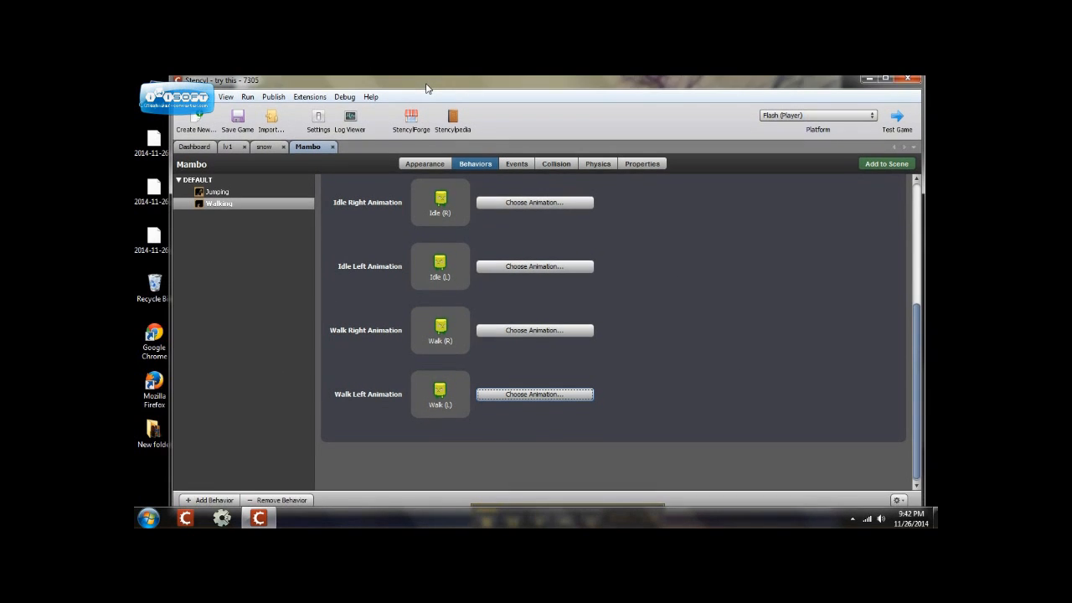
pyautogui.click(209, 503)
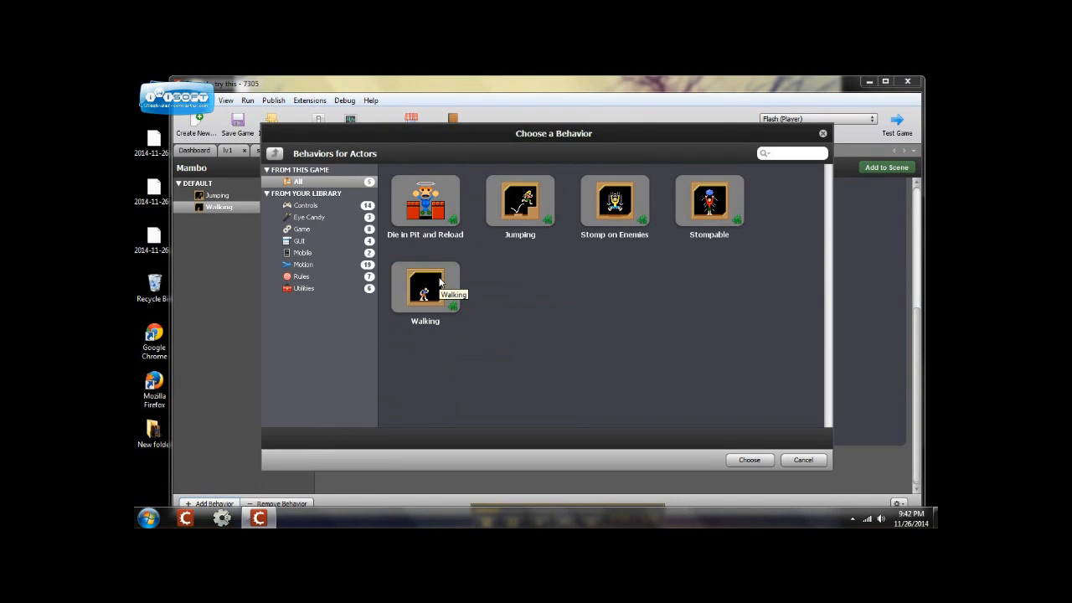
pyautogui.click(425, 213)
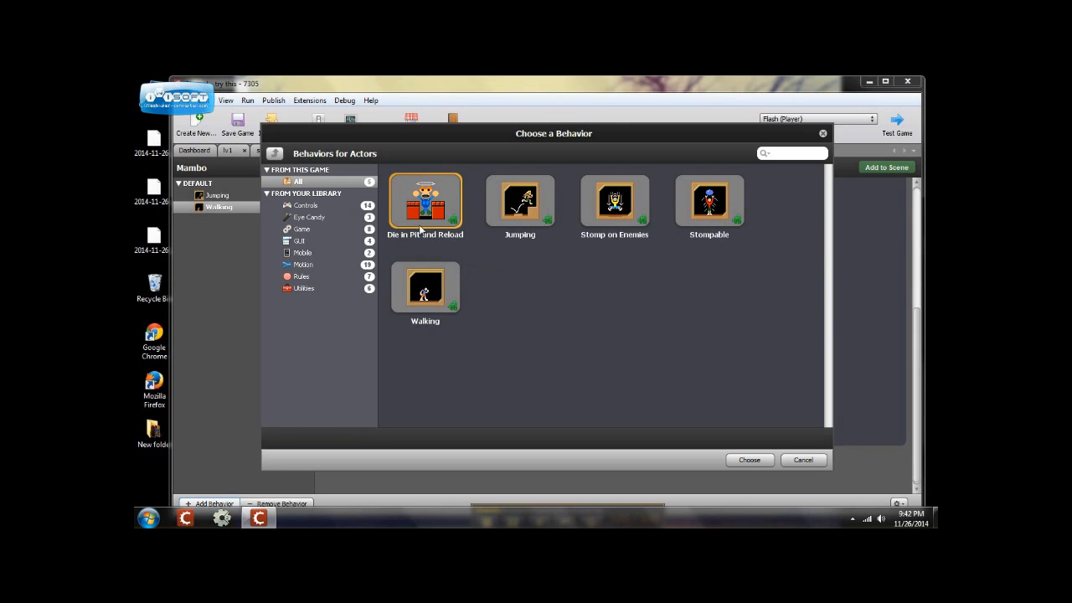
pyautogui.click(749, 459)
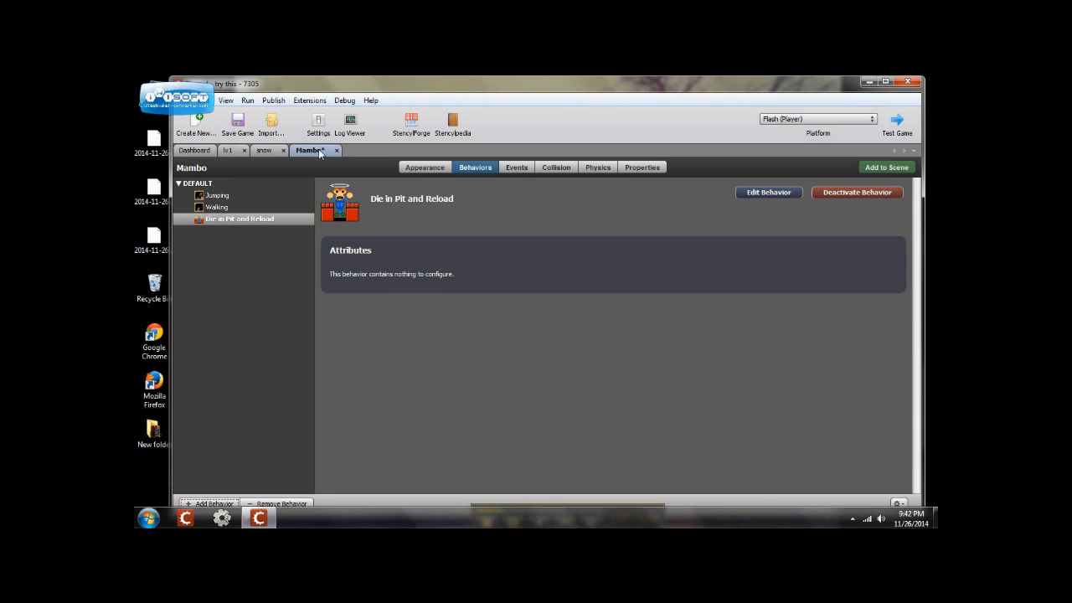
# Add the Stomp on Enemies behavior to the Mambo actor
pyautogui.click(214, 503)
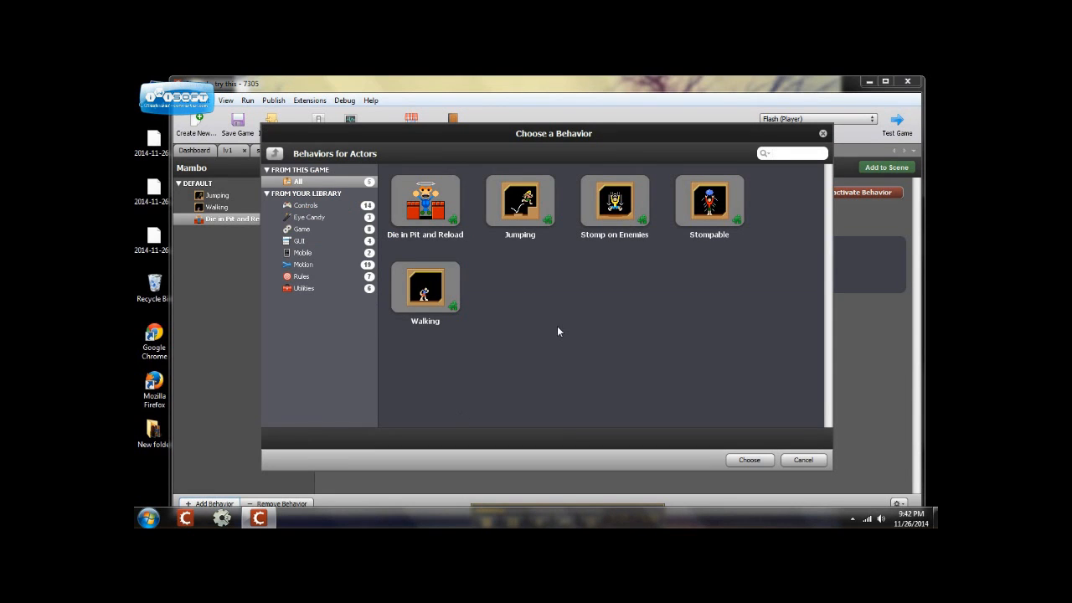
pyautogui.click(621, 207)
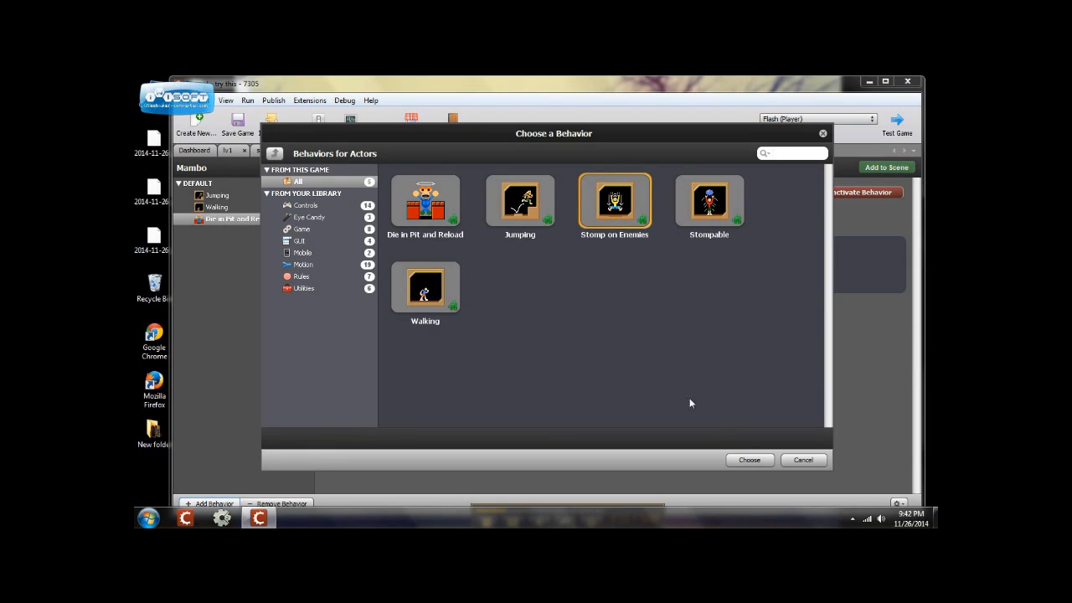
pyautogui.click(748, 458)
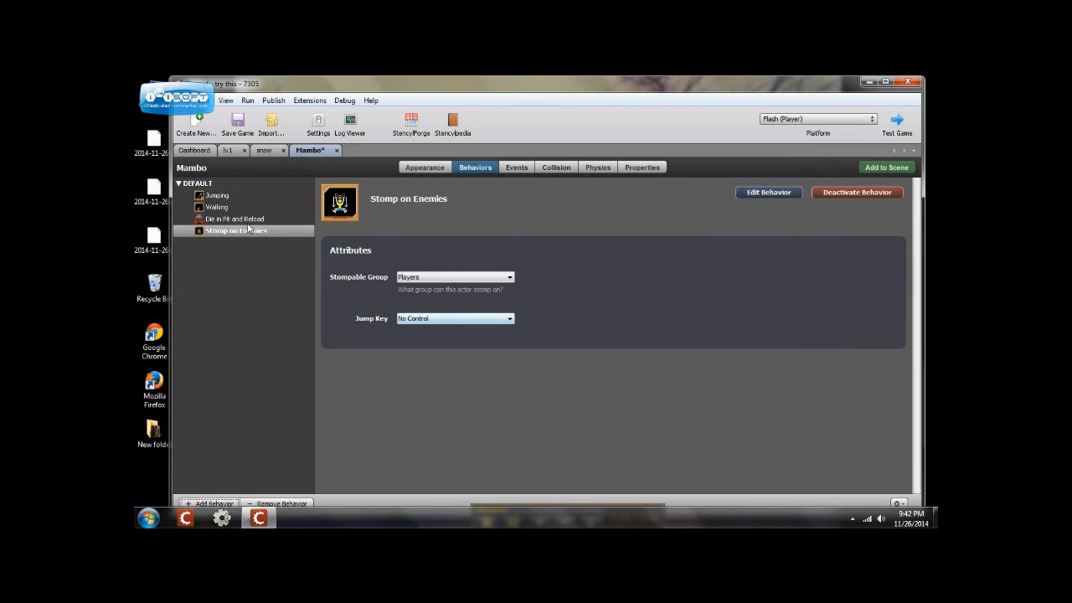
# Add the Camera Follow behavior from the library's Game category to the Mambo actor
pyautogui.click(210, 503)
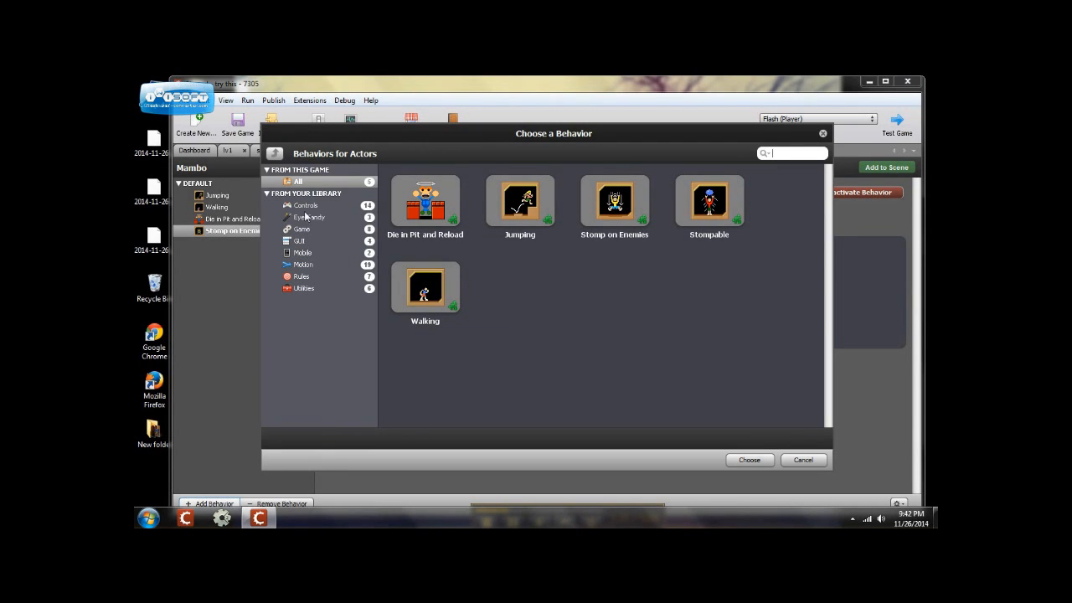
pyautogui.click(306, 207)
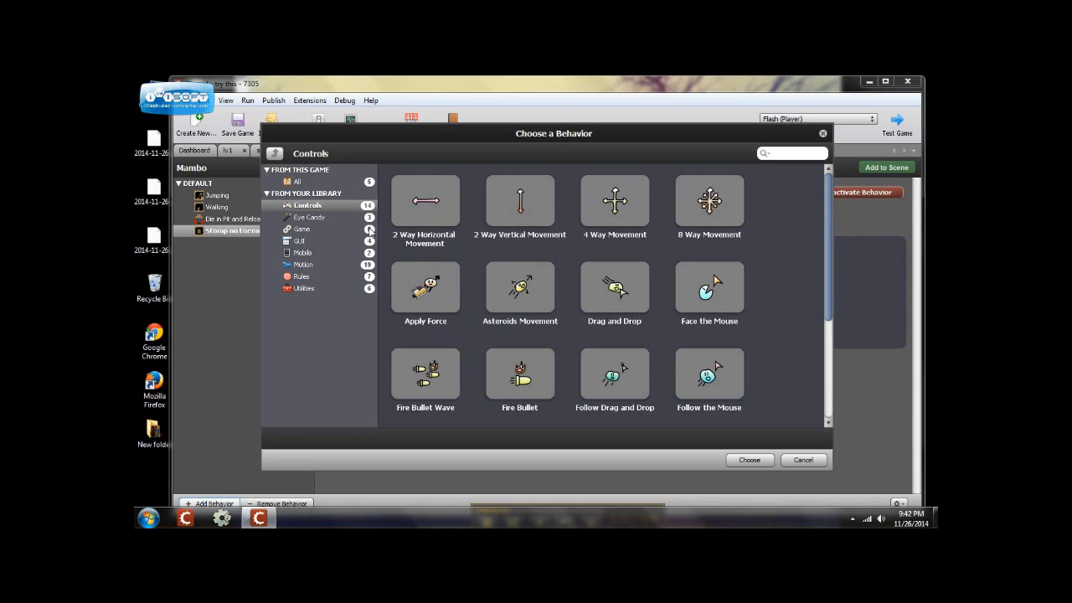
pyautogui.scroll(-2, 534, 288)
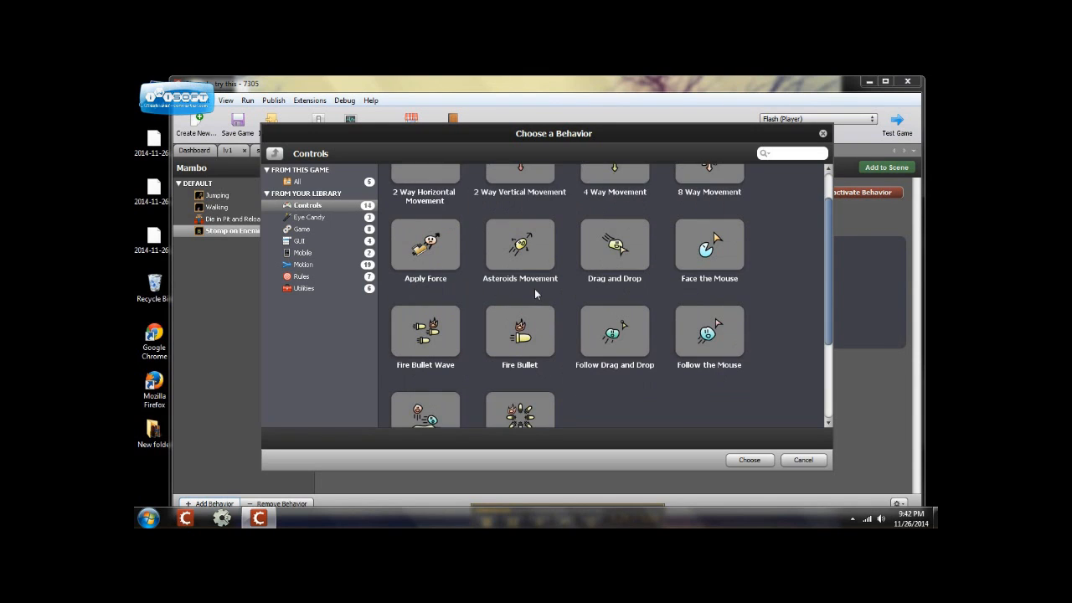
pyautogui.click(305, 230)
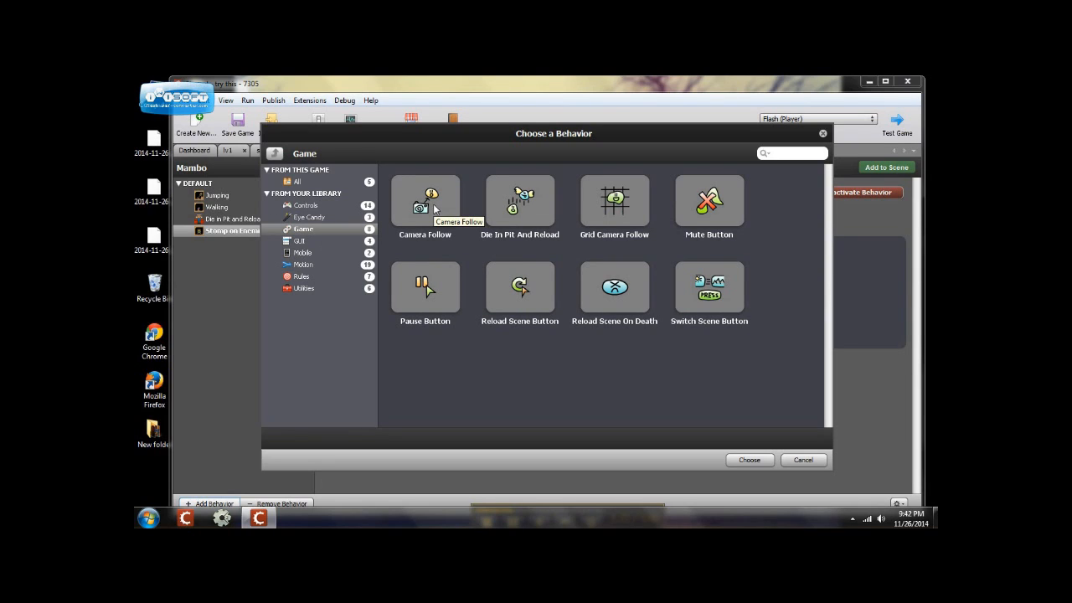
pyautogui.click(434, 210)
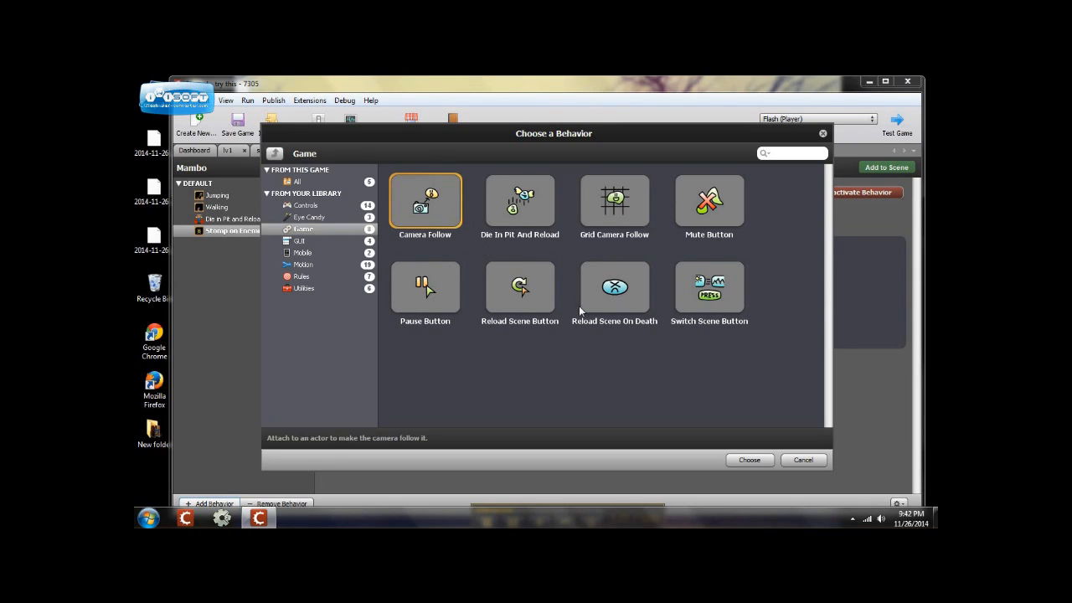
pyautogui.click(749, 461)
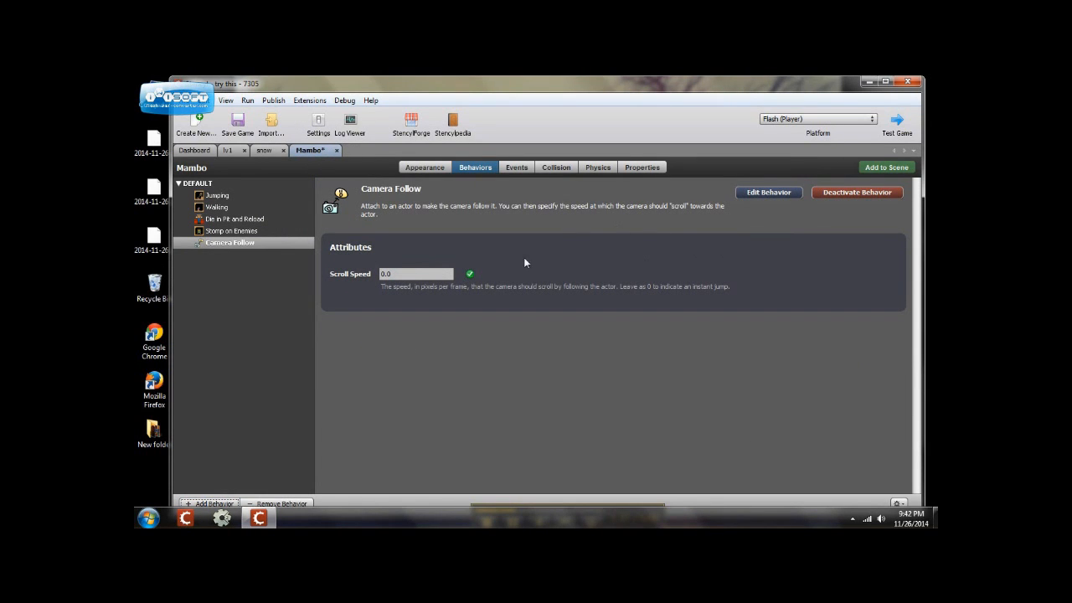
# Set the game's screen size to a width of 320 px and a height of 480 px in the game's display settings
pyautogui.click(195, 151)
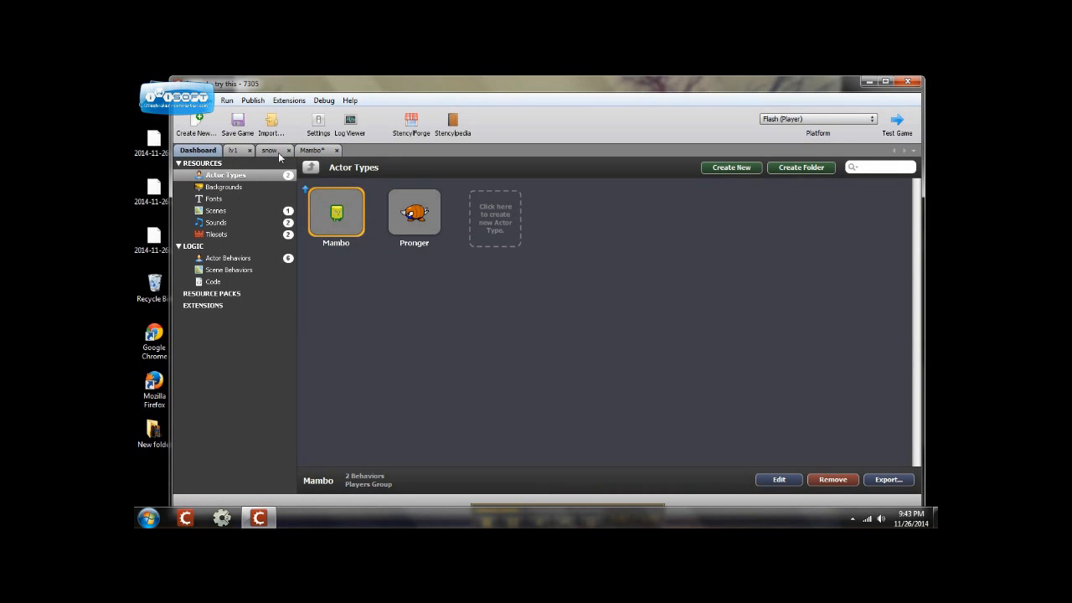
pyautogui.click(316, 126)
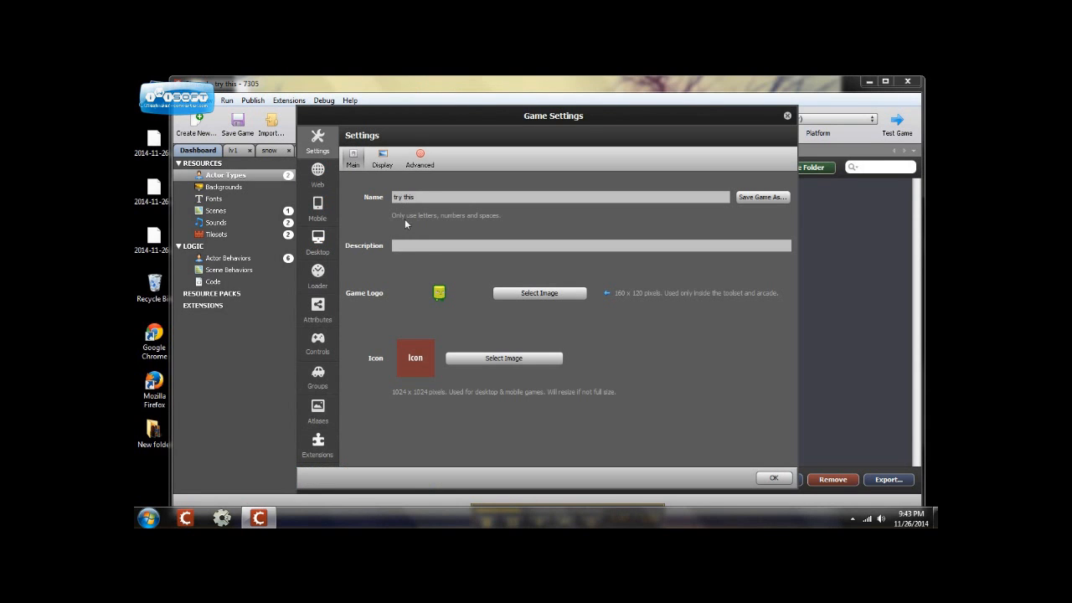
pyautogui.click(319, 243)
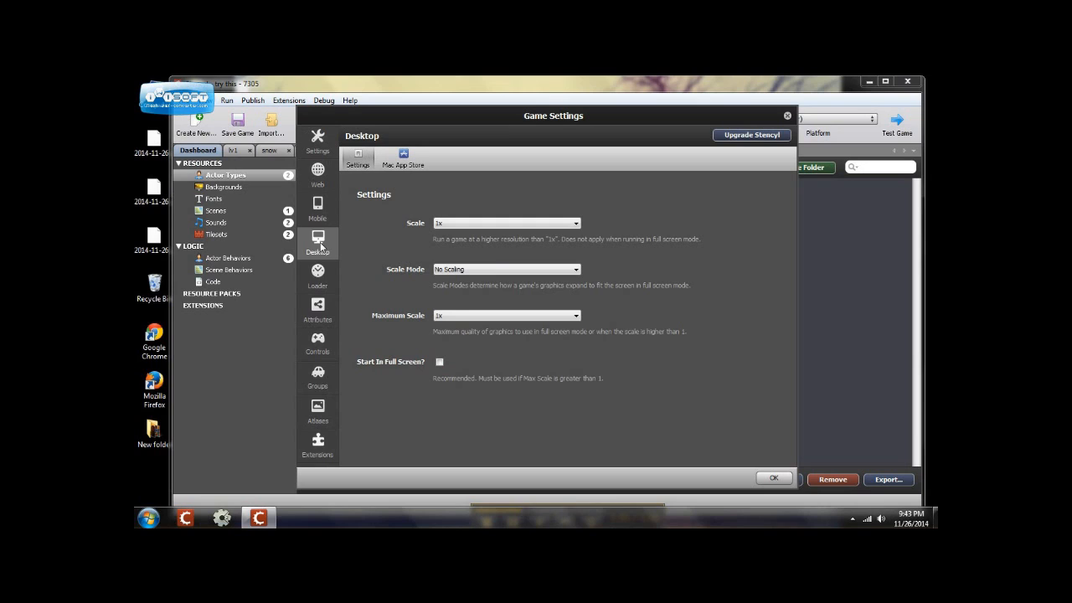
pyautogui.click(318, 141)
pyautogui.click(383, 160)
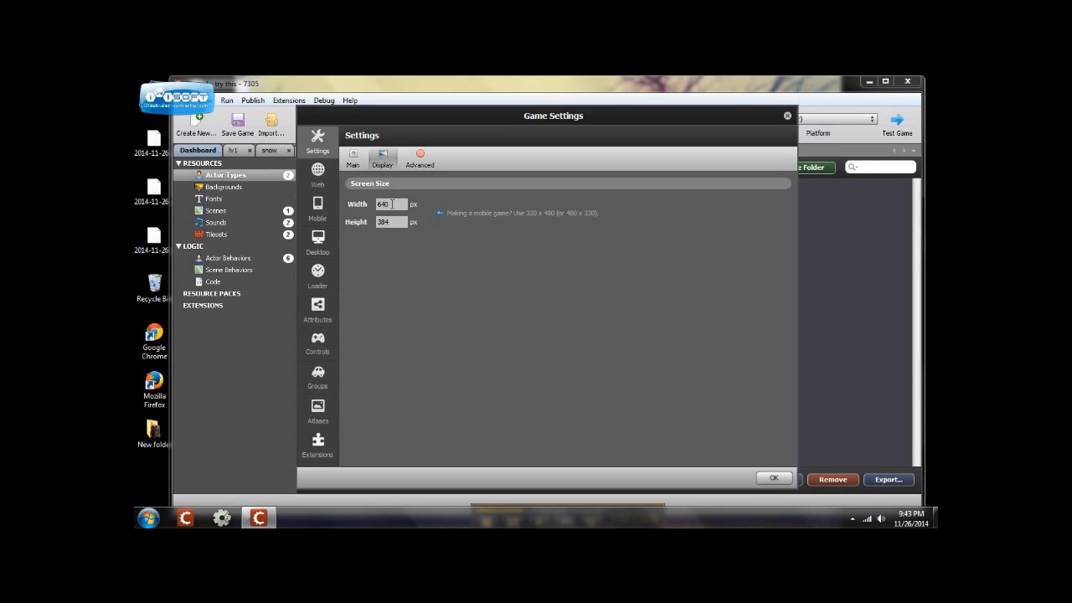
pyautogui.click(394, 204)
pyautogui.press('BackSpace')
pyautogui.press('BackSpace')
pyautogui.press('BackSpace')
pyautogui.write('480')
pyautogui.click(394, 221)
pyautogui.press('BackSpace')
pyautogui.press('BackSpace')
pyautogui.press('BackSpace')
pyautogui.write('480')
pyautogui.press('BackSpace')
pyautogui.press('BackSpace')
pyautogui.press('BackSpace')
pyautogui.write('320')
pyautogui.moveTo(505, 112); pyautogui.dragTo(494, 97)
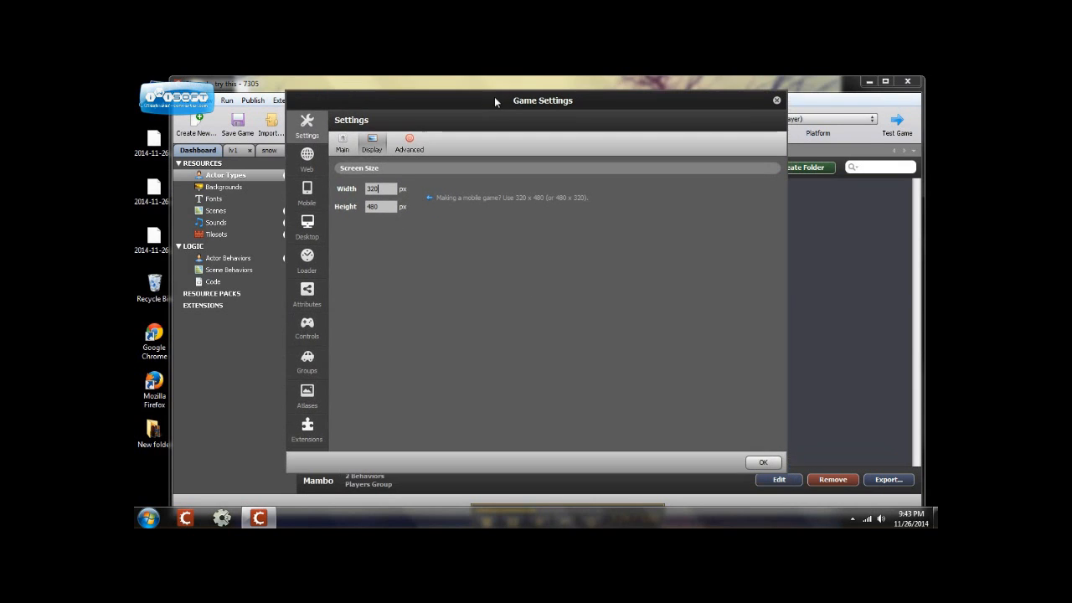
pyautogui.click(763, 461)
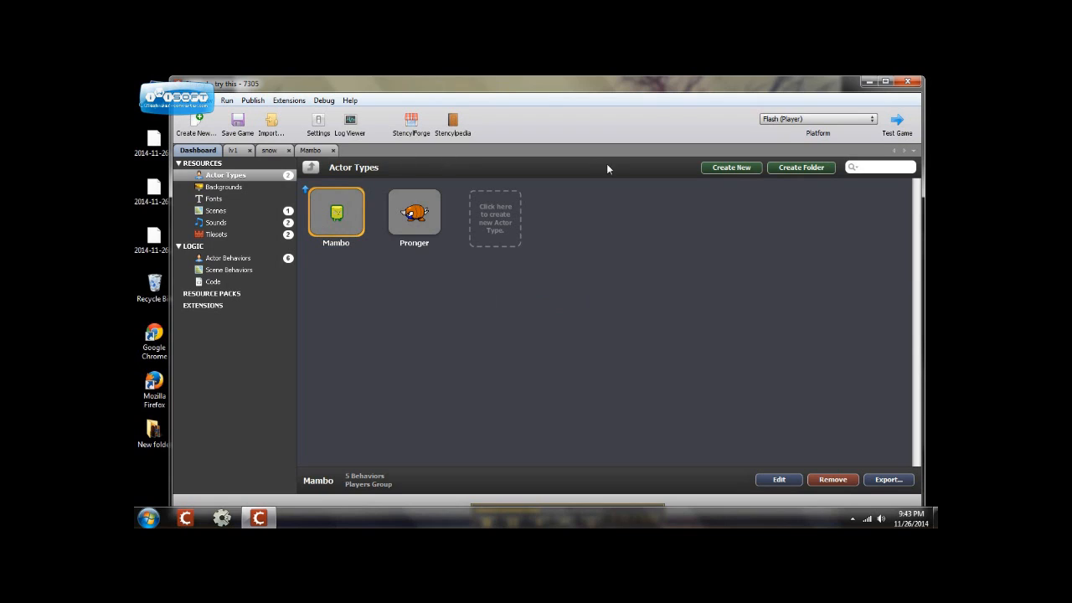
# Test the game in Flash Player by walking and jumping Mambo around the platforms at the scene's left end
pyautogui.click(894, 123)
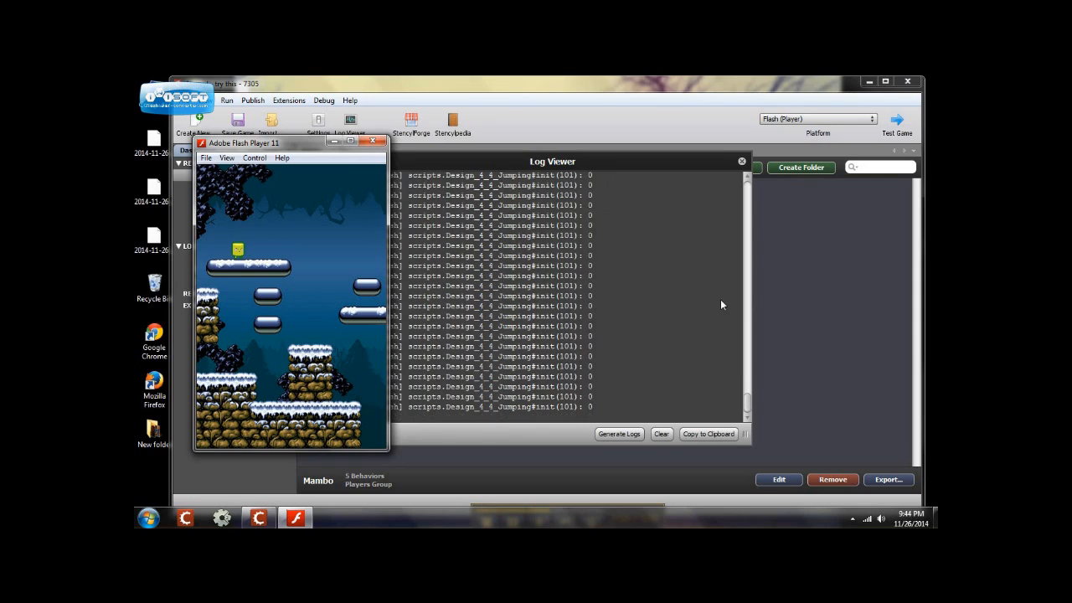
pyautogui.press('Left')
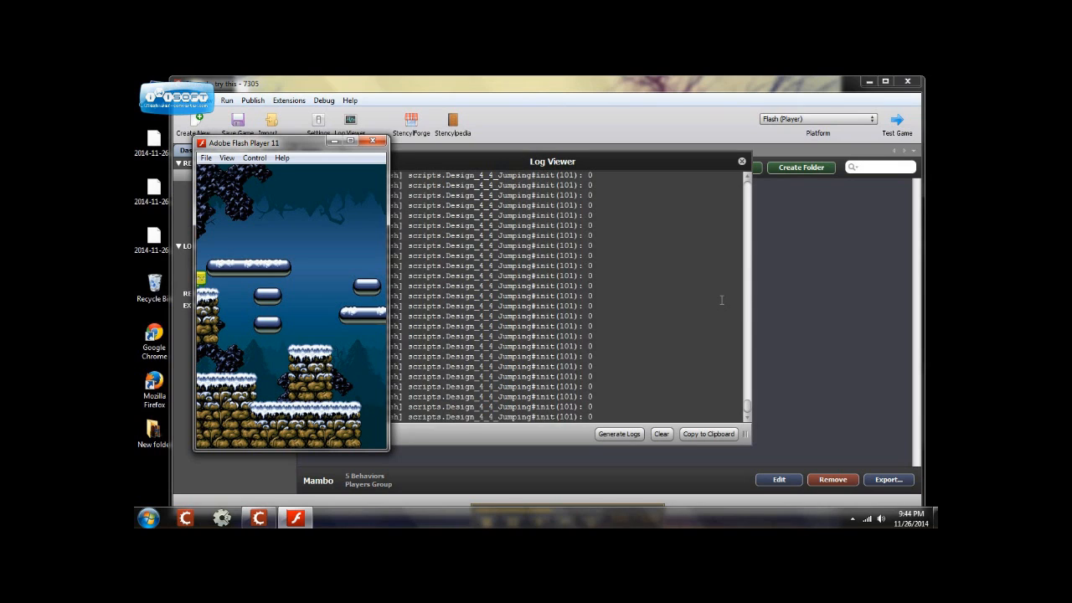
pyautogui.press('Up')
pyautogui.press('Up')
pyautogui.press('Right')
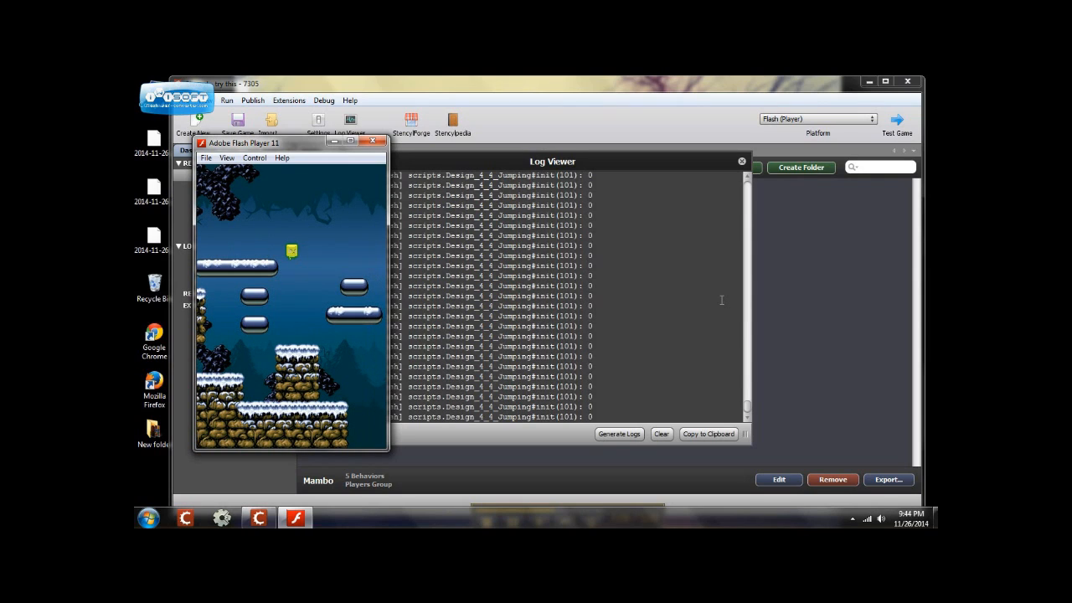
pyautogui.press('Left')
pyautogui.press('Up')
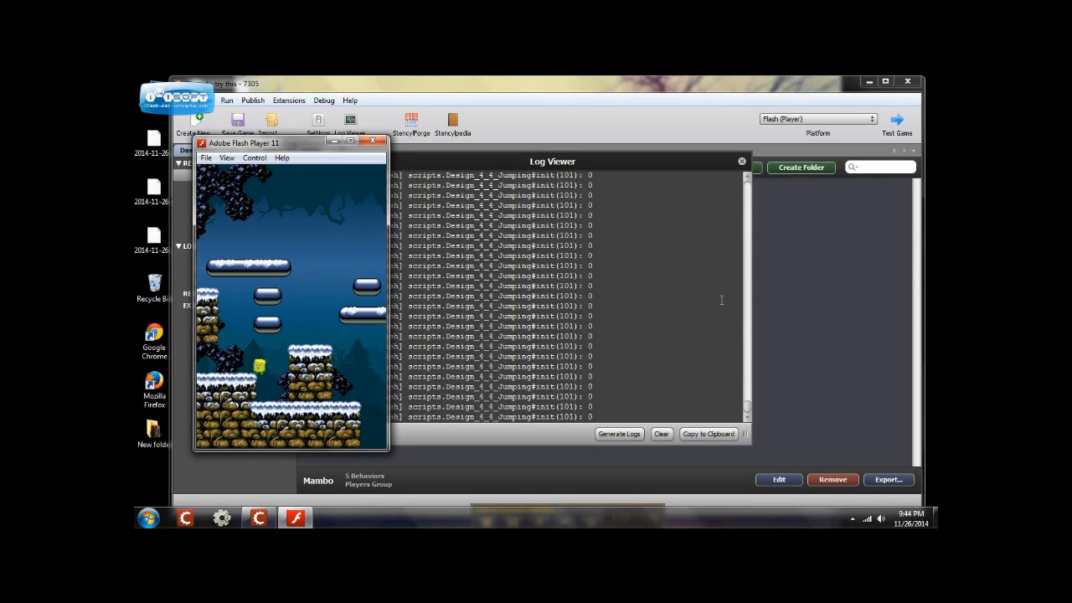
pyautogui.press('Left')
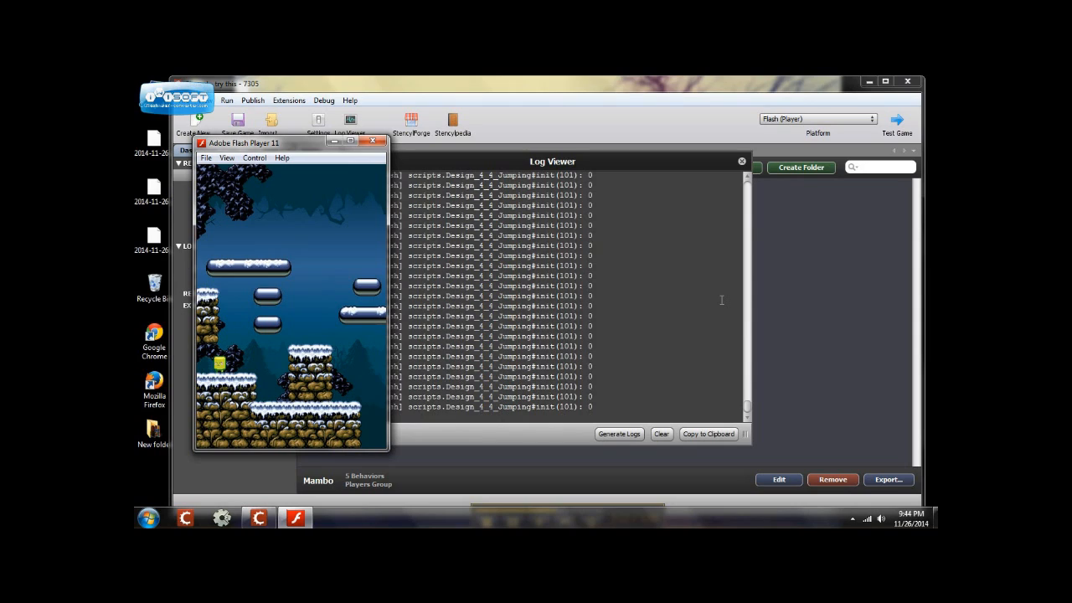
pyautogui.press('Left')
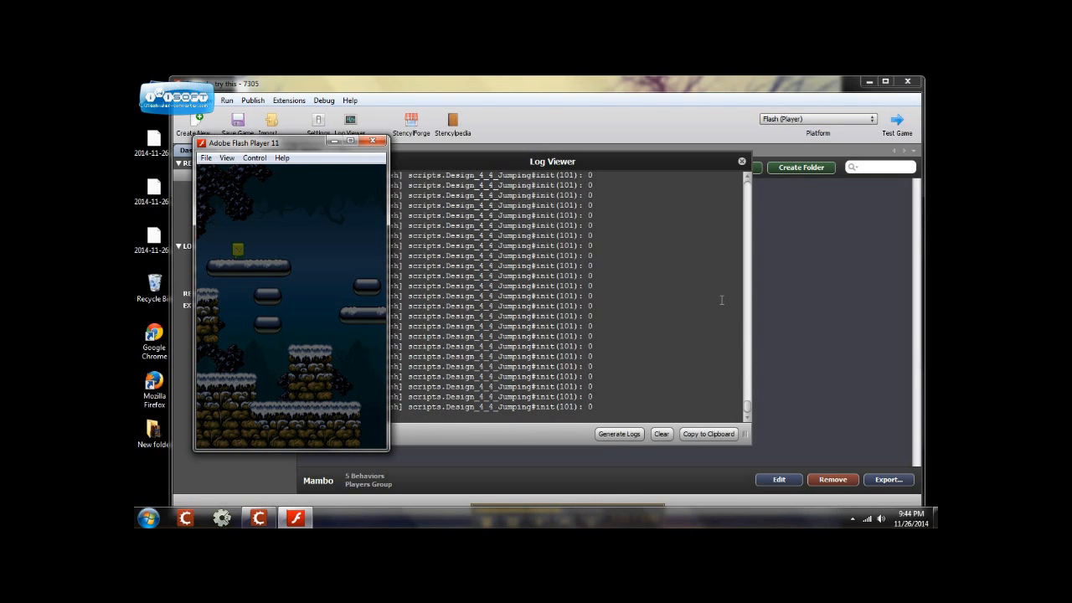
# Walk and jump Mambo from the starting platform across the ground gap to the snowman ledge, and test falling into the pit
pyautogui.press('Right')
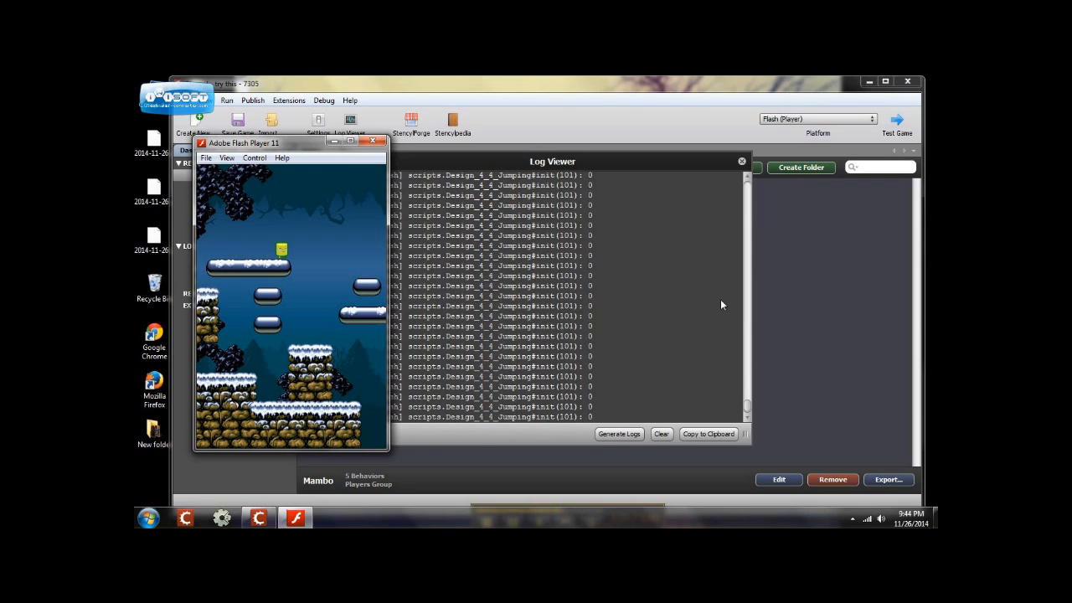
pyautogui.press('Left')
pyautogui.press('Up')
pyautogui.press('Left')
pyautogui.press('Left')
pyautogui.press('Up')
pyautogui.press('Right')
pyautogui.press('Left')
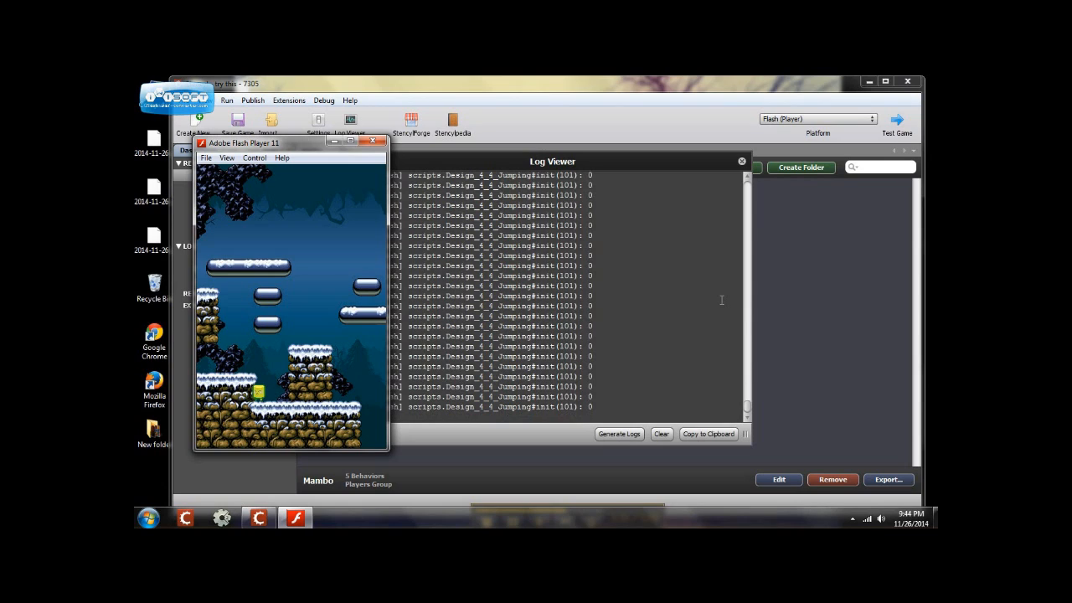
pyautogui.press('Right')
pyautogui.press('Right')
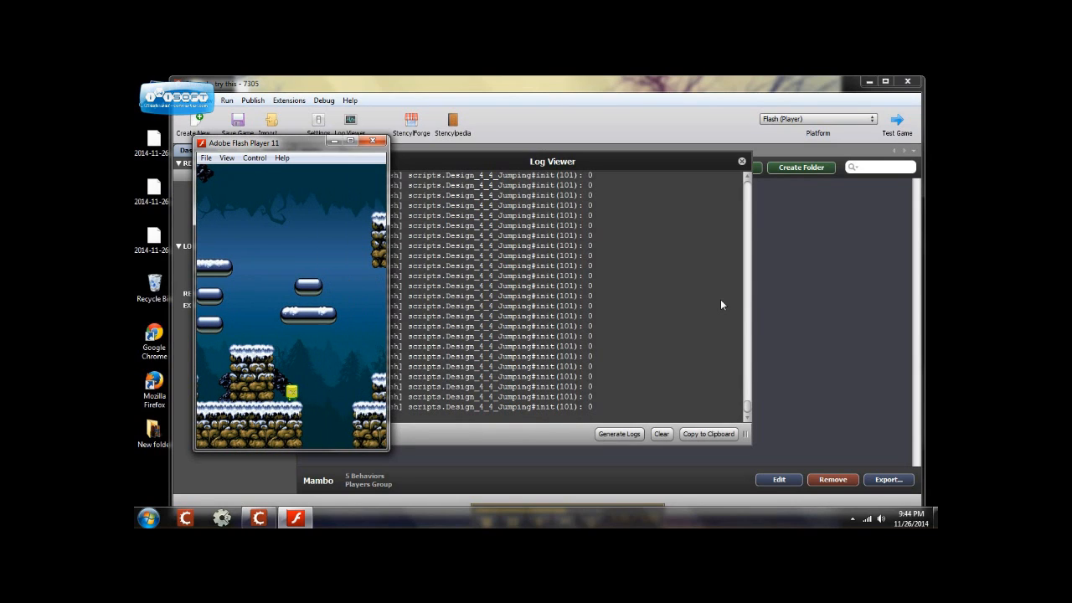
pyautogui.press('Left')
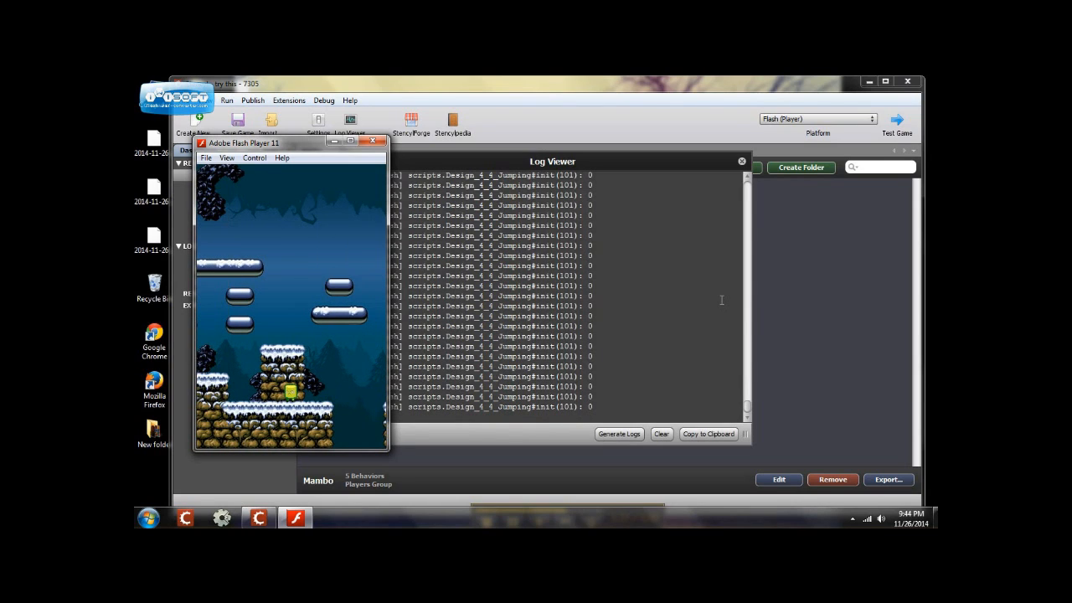
pyautogui.press('Left')
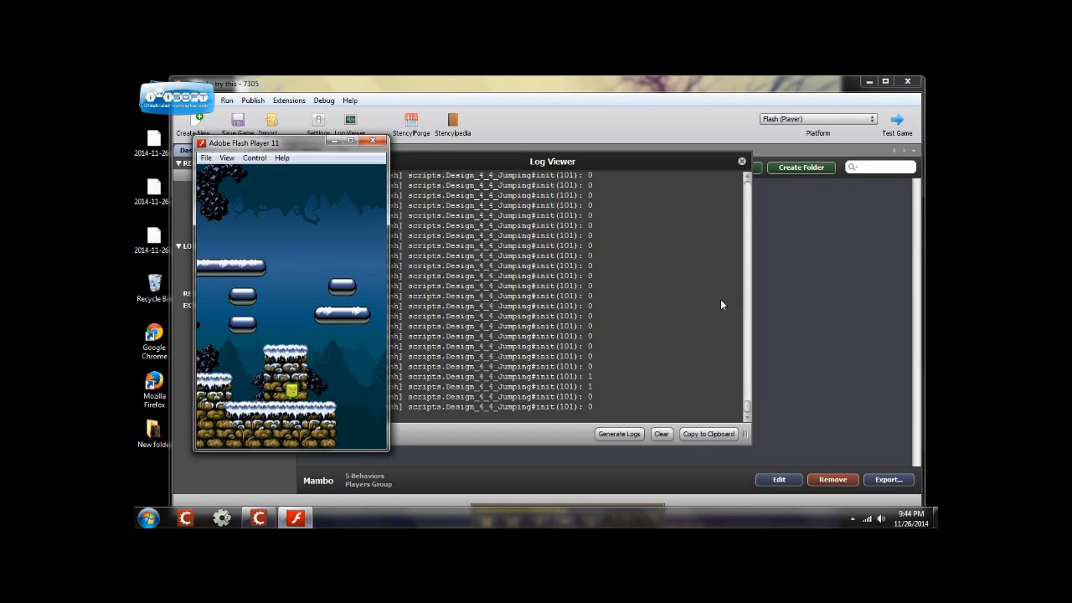
pyautogui.press('Right')
pyautogui.press('Up')
pyautogui.press('Up')
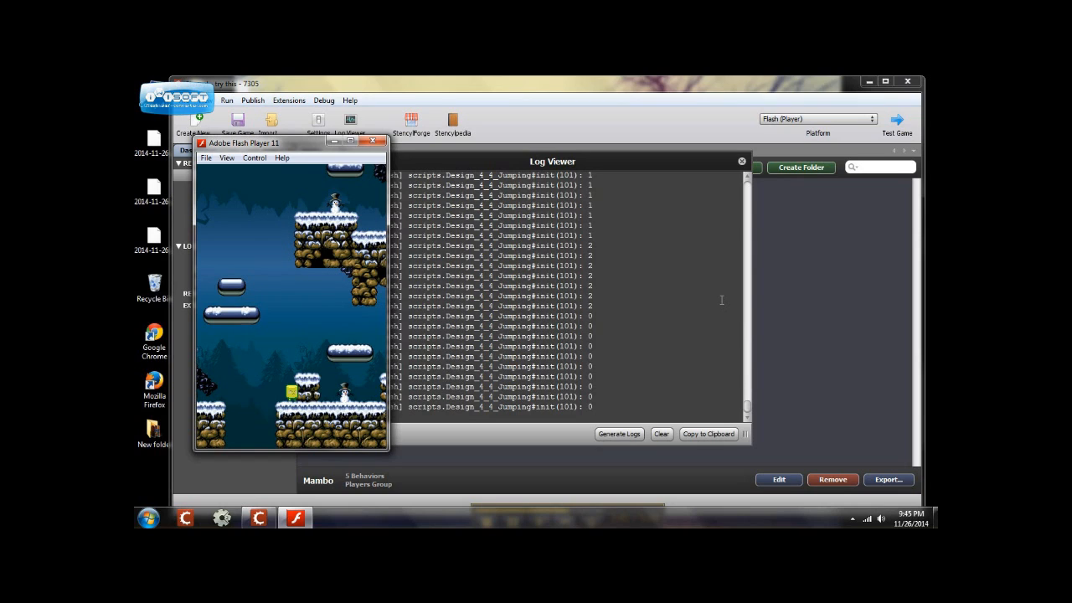
pyautogui.press('Left')
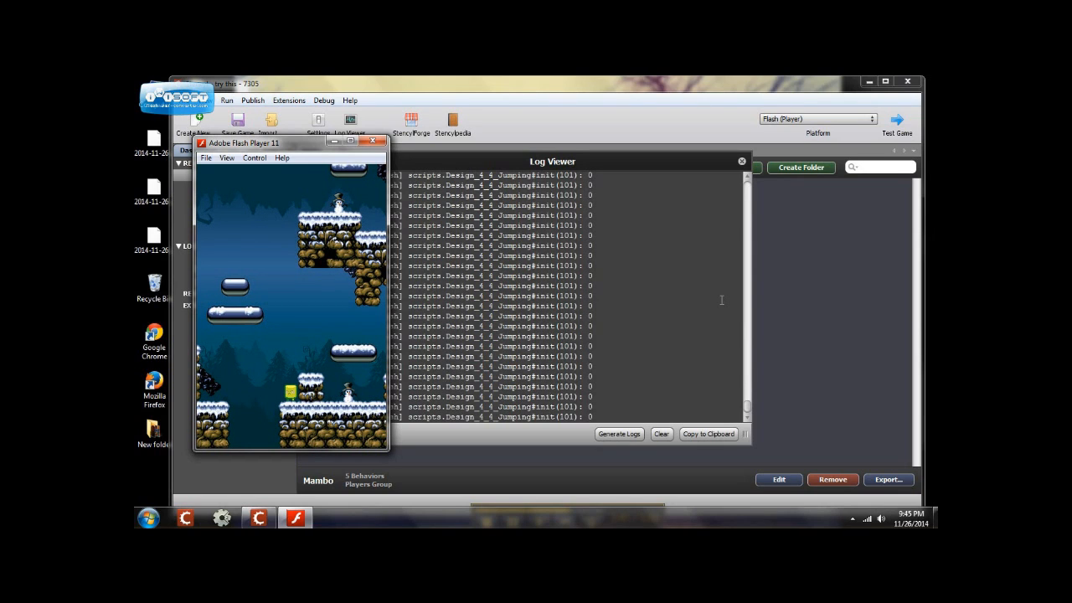
pyautogui.press('Up')
pyautogui.press('Right')
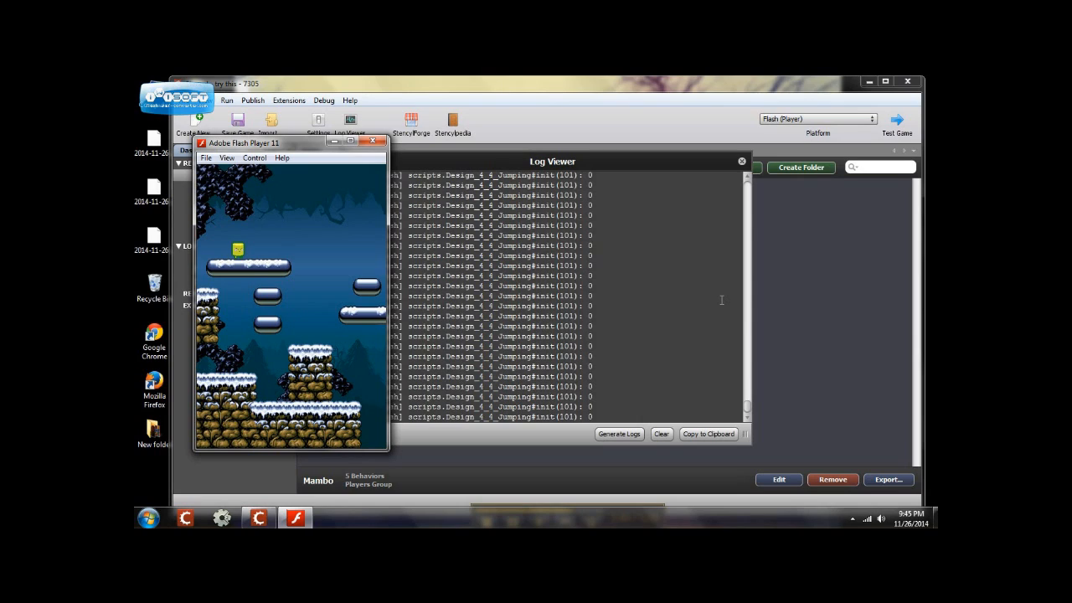
# Test jumping Mambo from the long floating platform over the small floating platforms to the raised ledge beyond the lower snowman
pyautogui.press('Right')
pyautogui.press('Up')
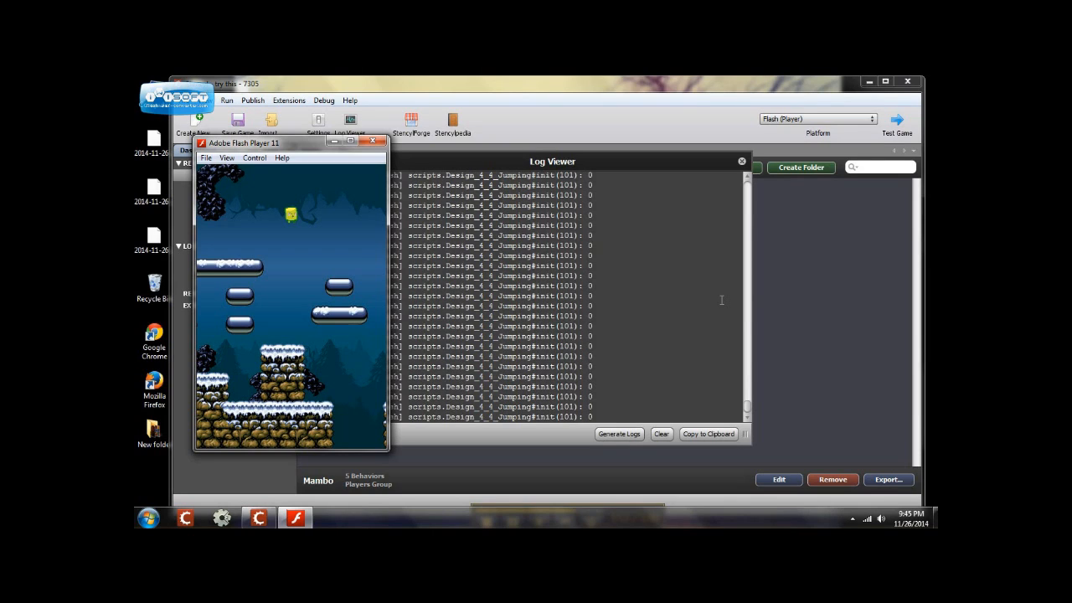
pyautogui.press('Right')
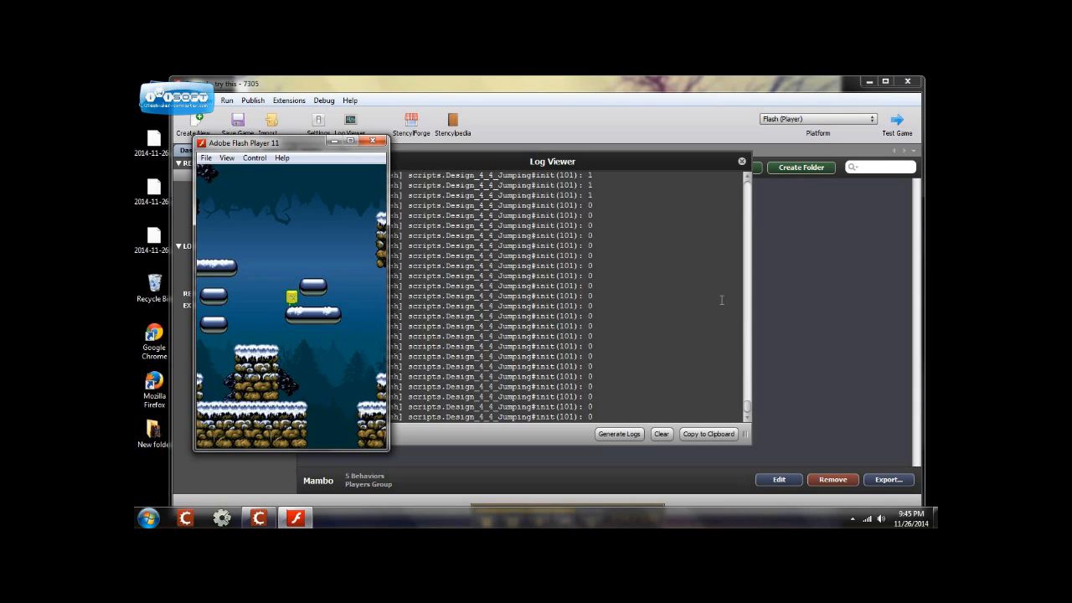
pyautogui.press('Left')
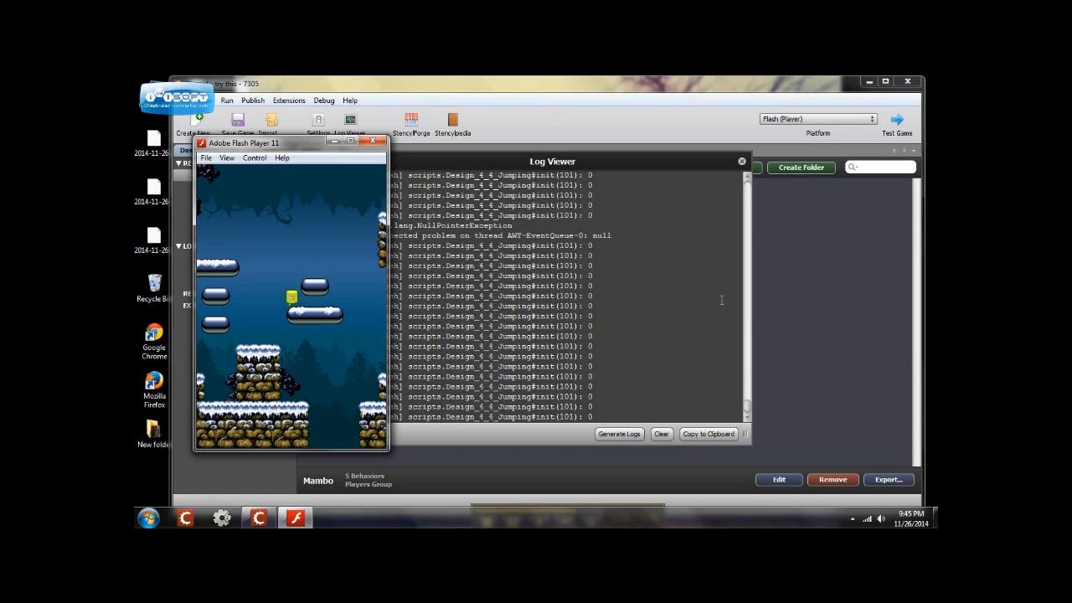
pyautogui.press('Right')
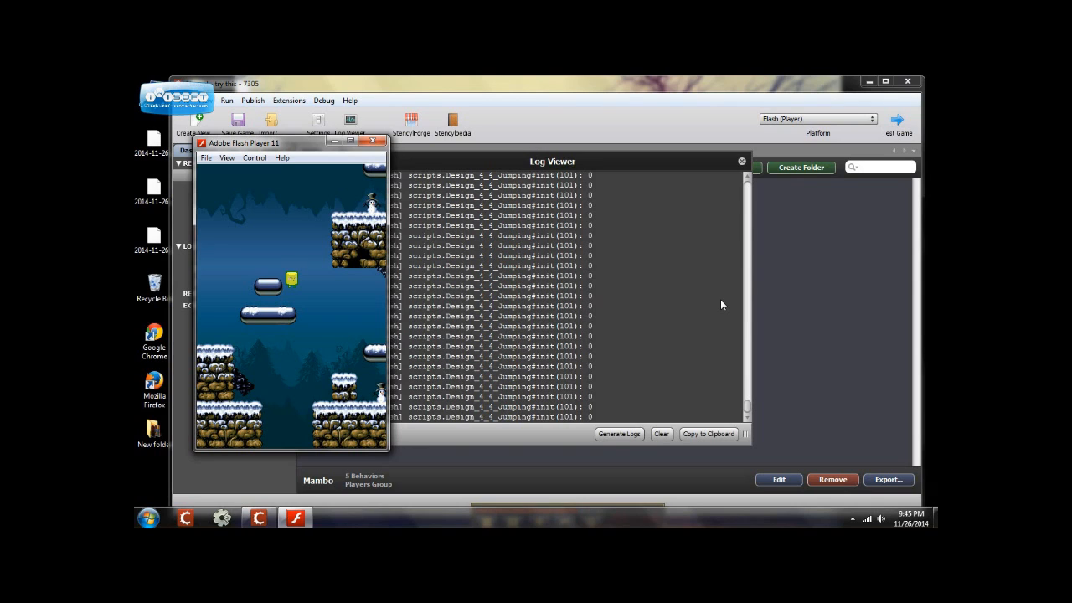
pyautogui.press('Right')
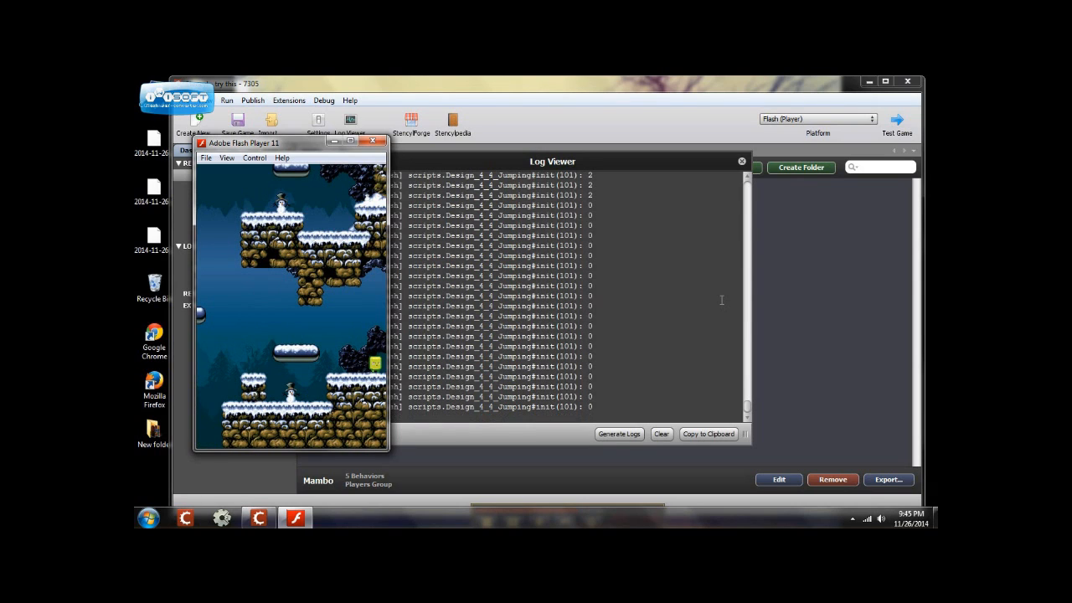
pyautogui.press('Left')
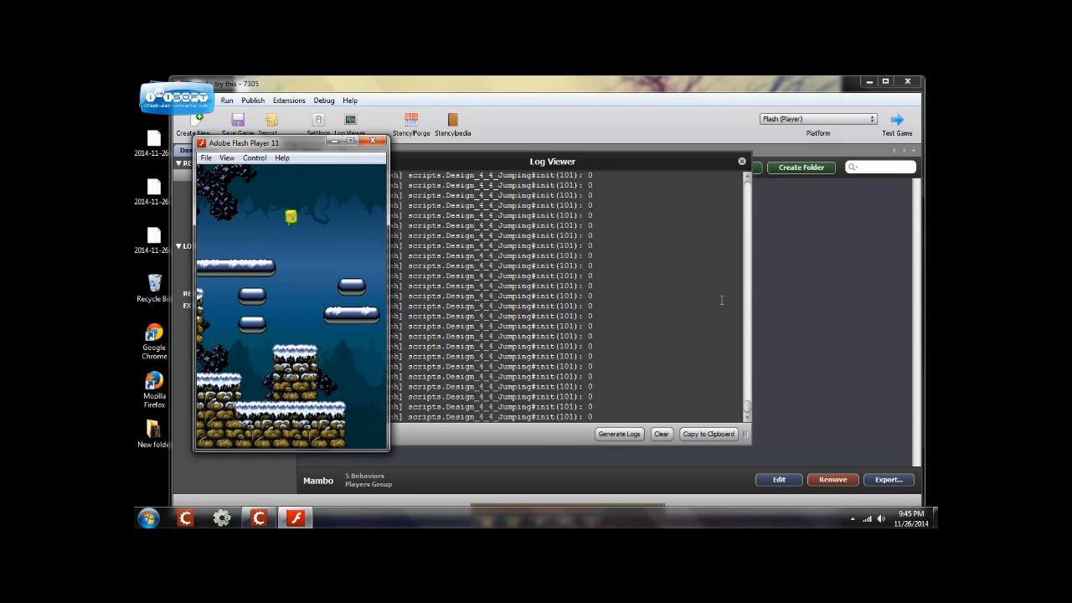
# Test a missed jump into the pit, and bring Mambo over the floating platforms to the snowy block beside the lower snowman
pyautogui.press('Right')
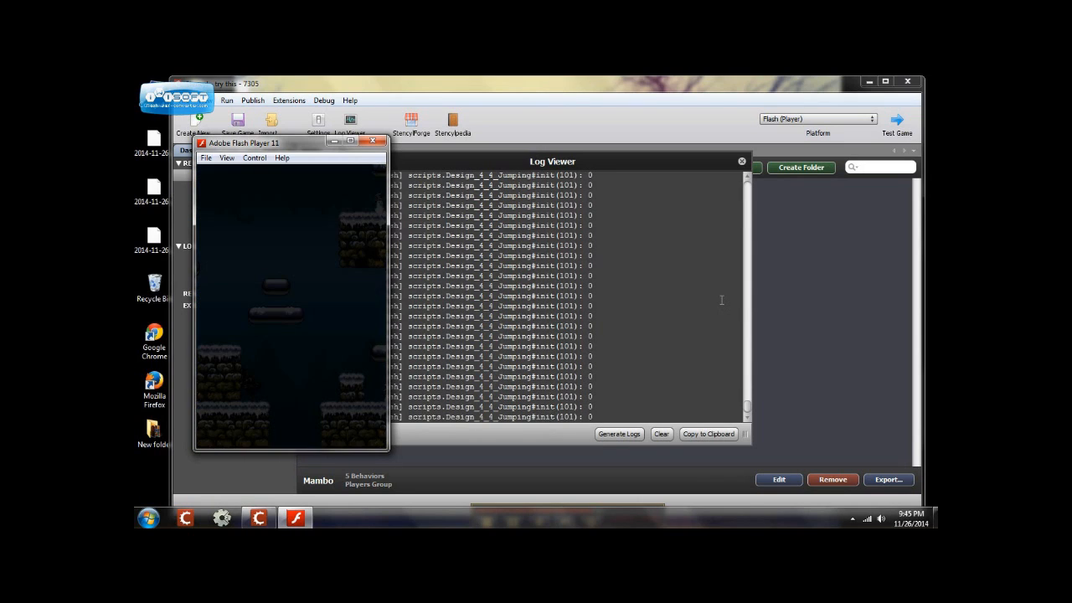
pyautogui.press('Right')
pyautogui.press('Up')
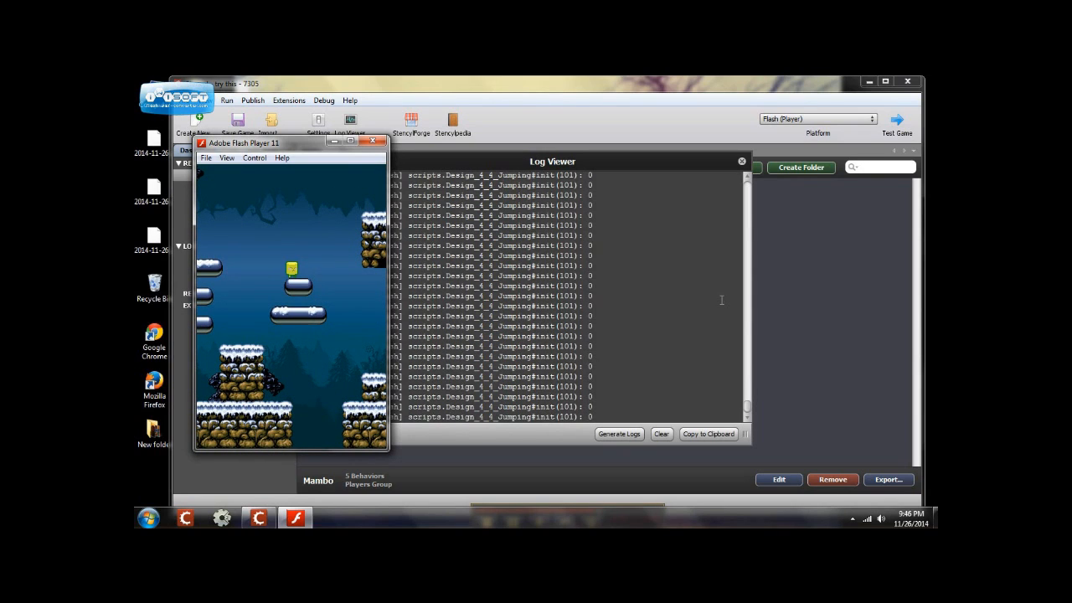
pyautogui.press('Right')
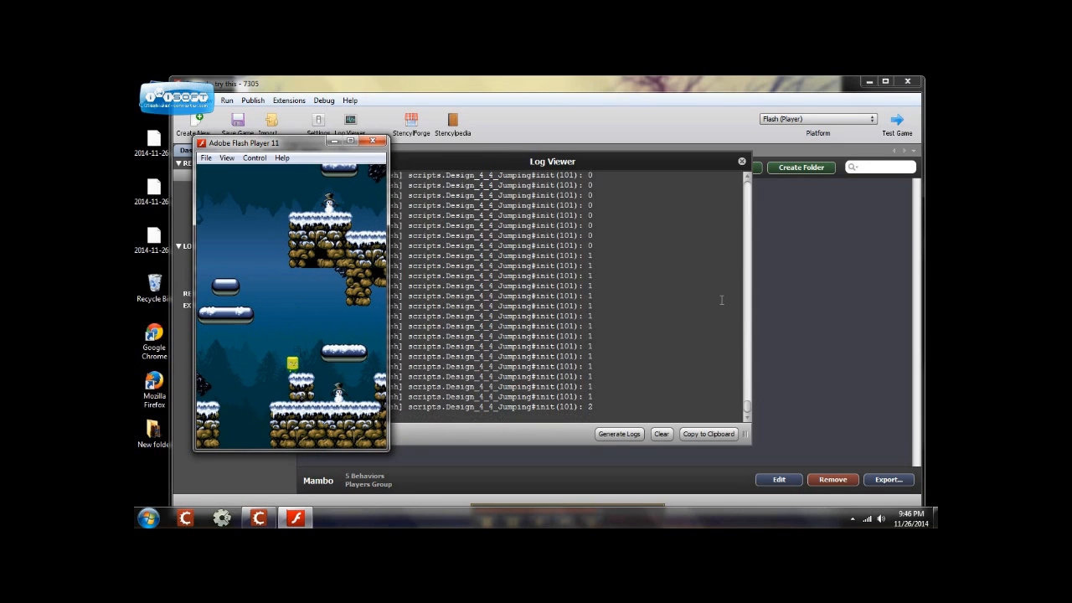
# Walk Mambo back and forth past the lower snowman and jump onto the raised ledge beside the dark bushes
pyautogui.press('Right')
pyautogui.press('Right')
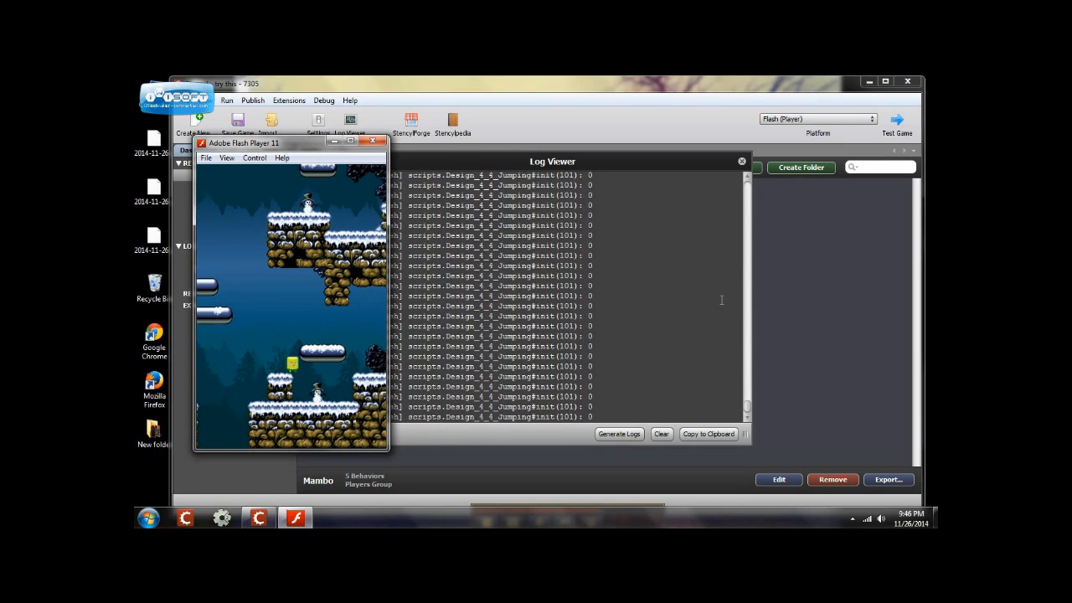
pyautogui.press('Right')
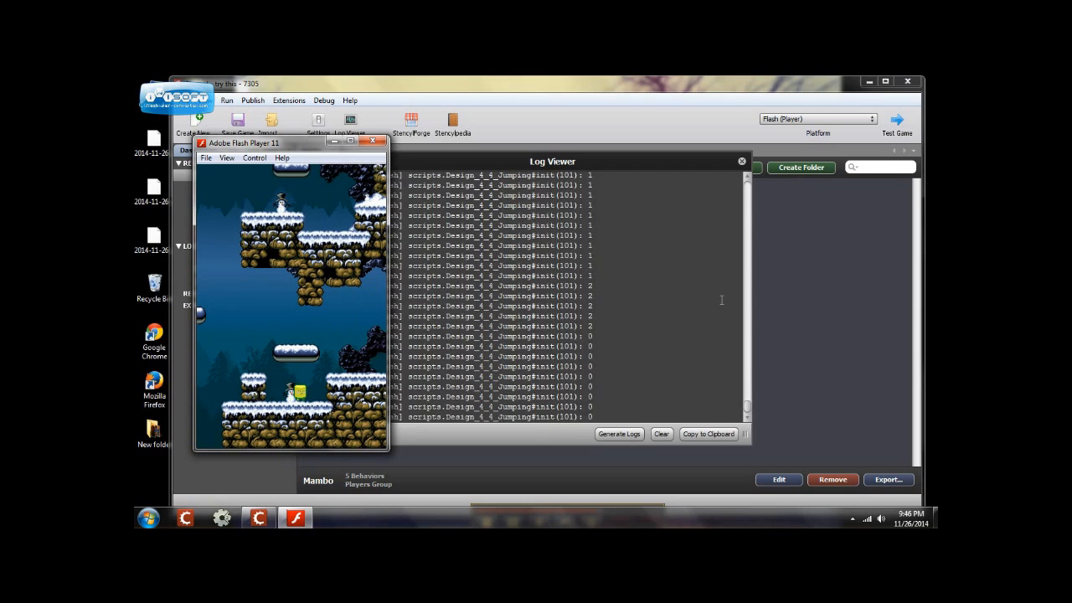
pyautogui.press('Left')
pyautogui.press('Left')
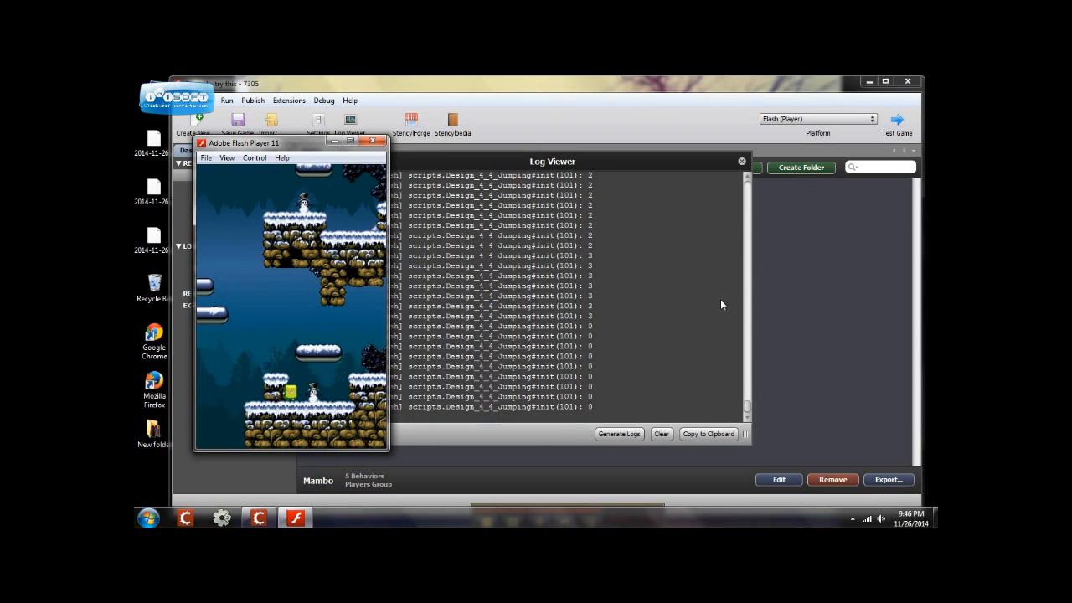
pyautogui.press('Right')
pyautogui.press('Up')
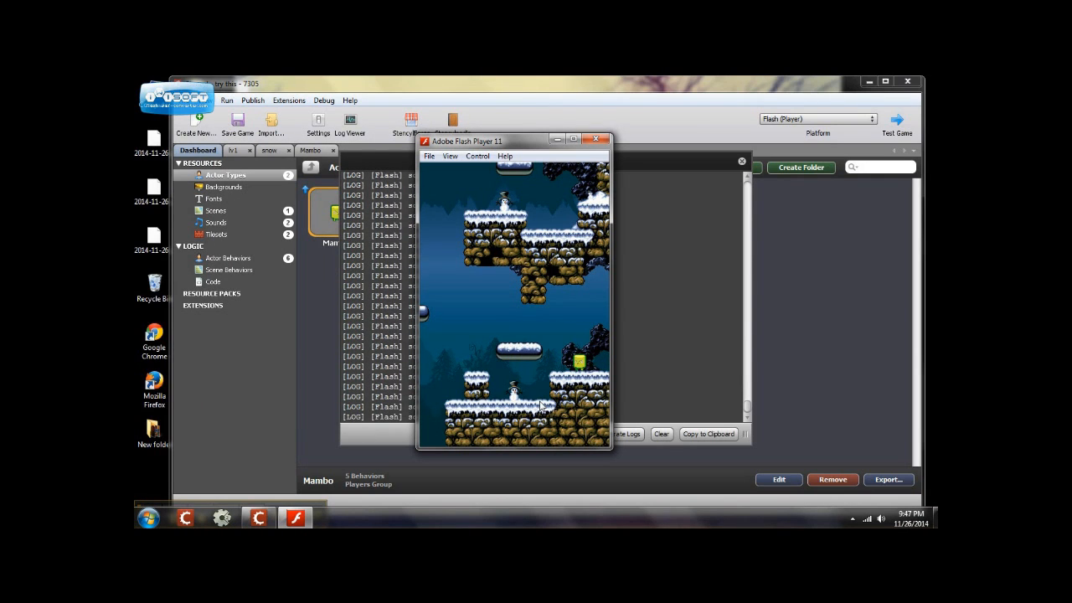
# Jump Mambo from the raised ledge onto the low floating platform and over to the snowy block near the pit
pyautogui.press('Up')
pyautogui.press('Up')
pyautogui.press('Up')
pyautogui.press('Left')
pyautogui.press('Left')
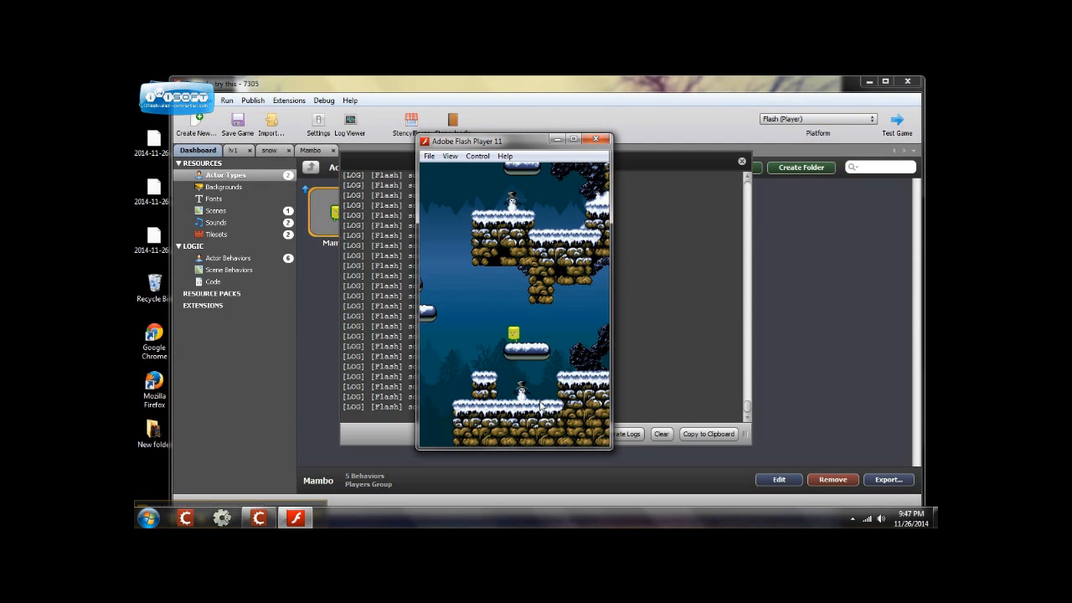
pyautogui.press('Up')
pyautogui.press('Up')
pyautogui.press('Left')
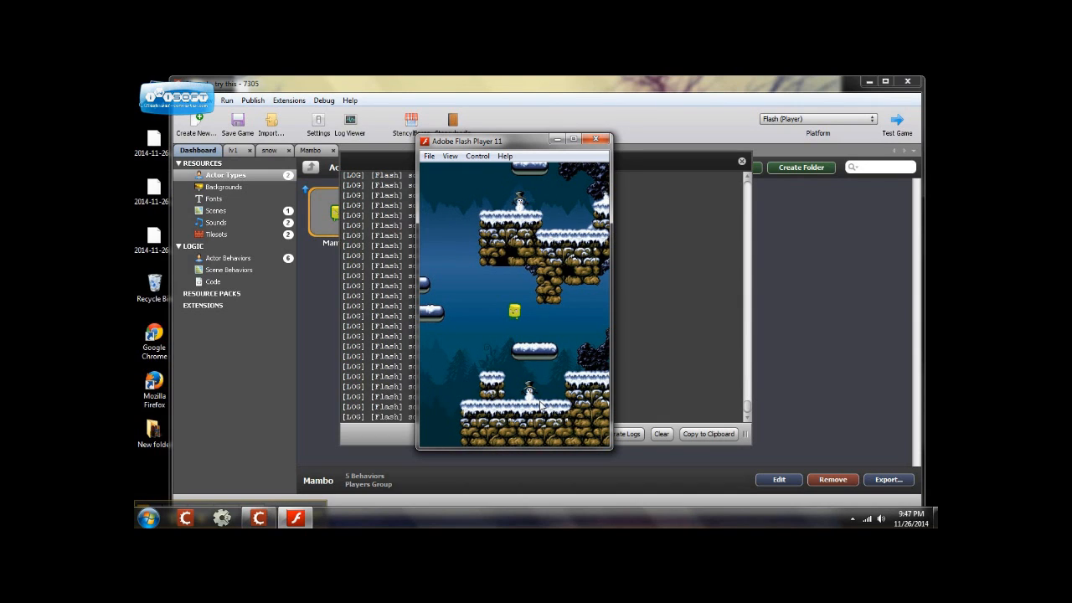
pyautogui.press('Left')
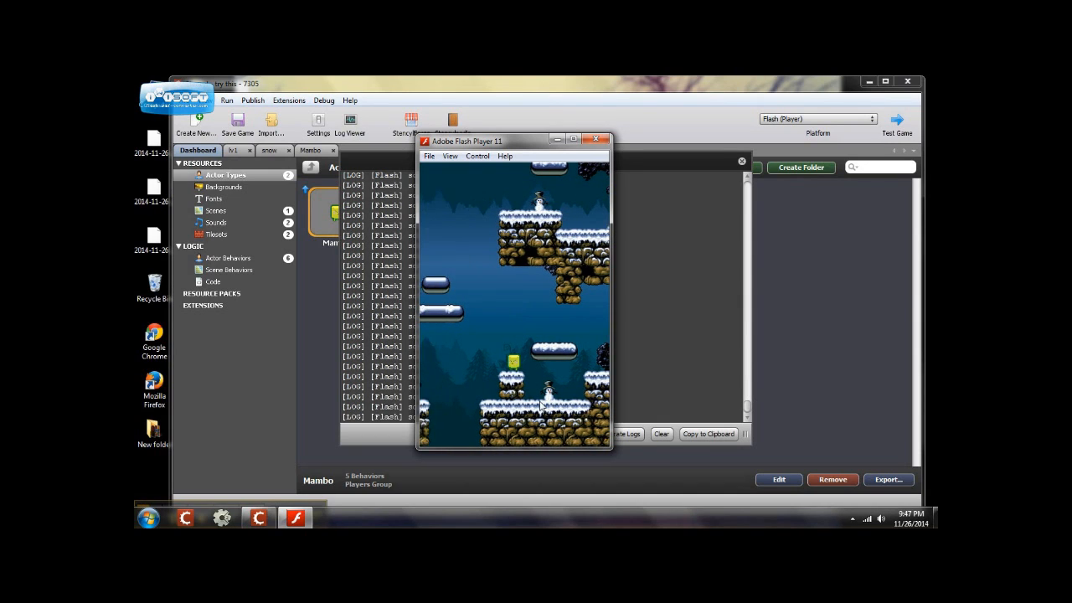
# Test walking Mambo in both directions past the lower snowman, and jump back onto the snowy block
pyautogui.press('Right')
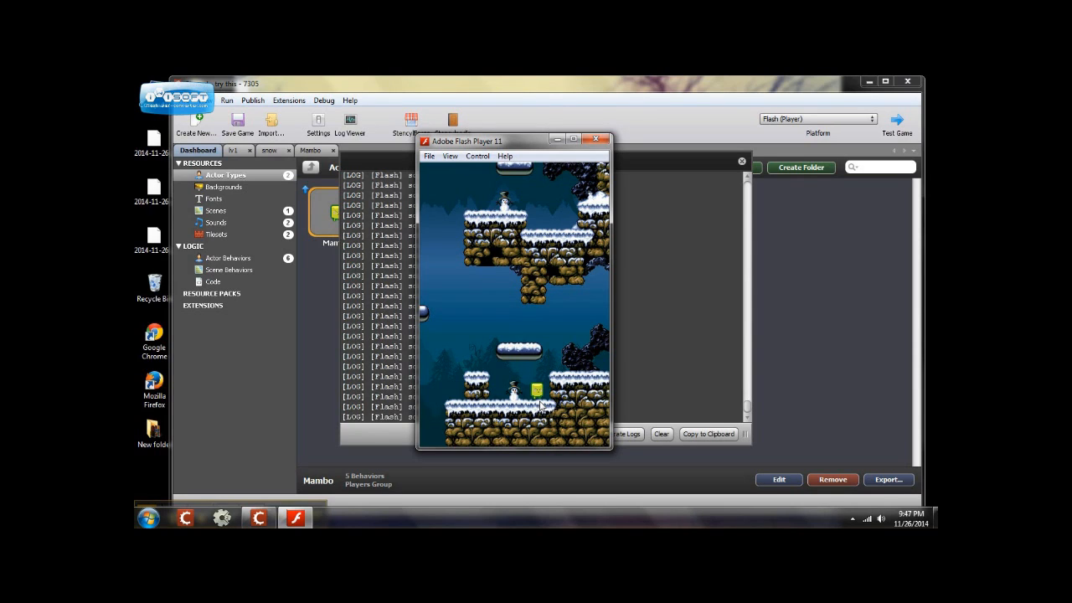
pyautogui.press('Left')
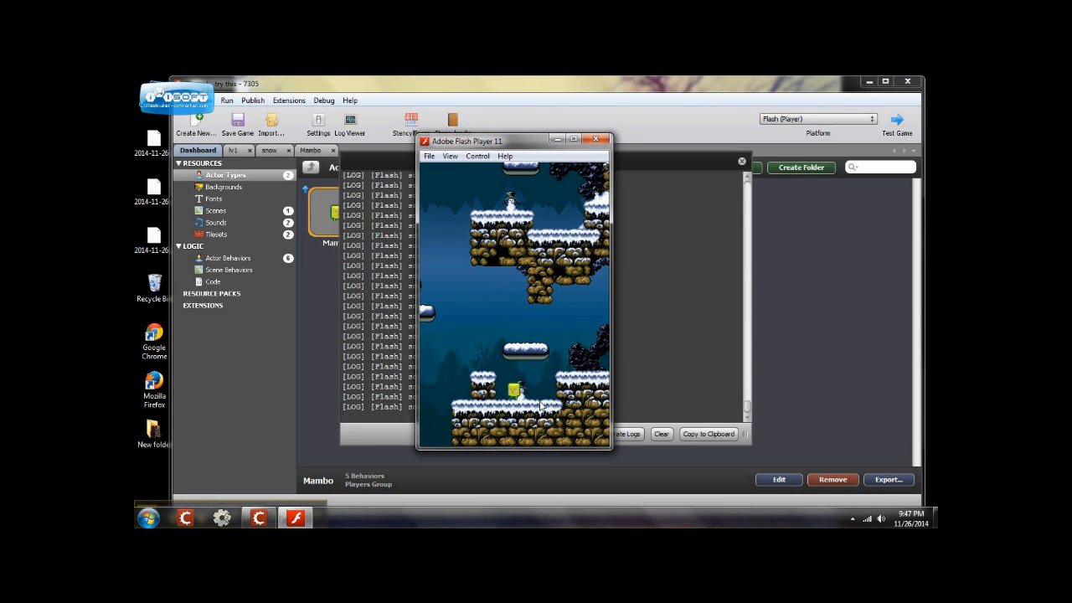
pyautogui.press('Left')
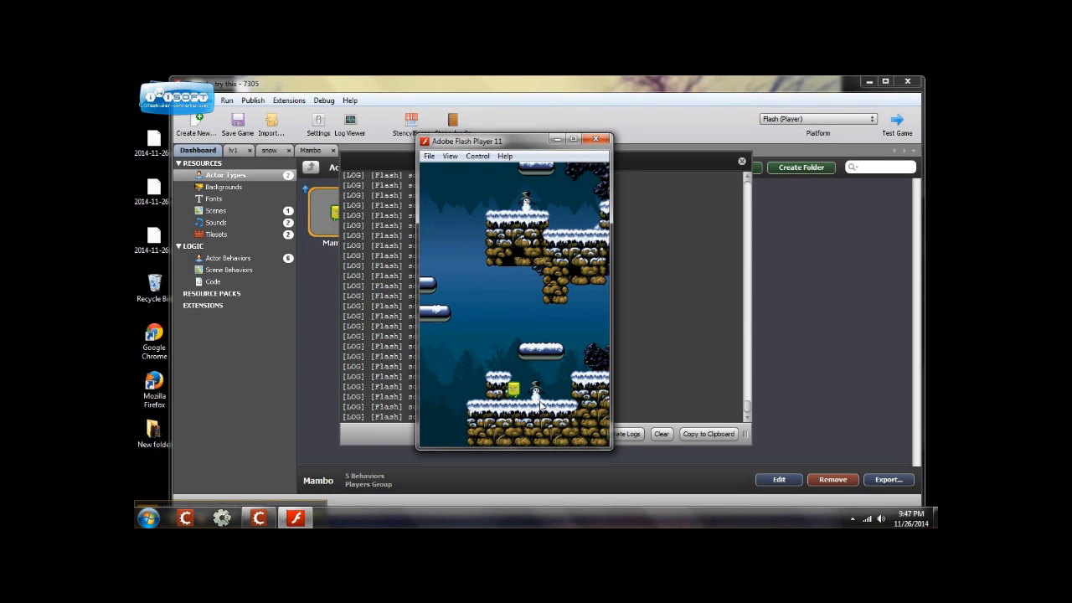
pyautogui.press('Right')
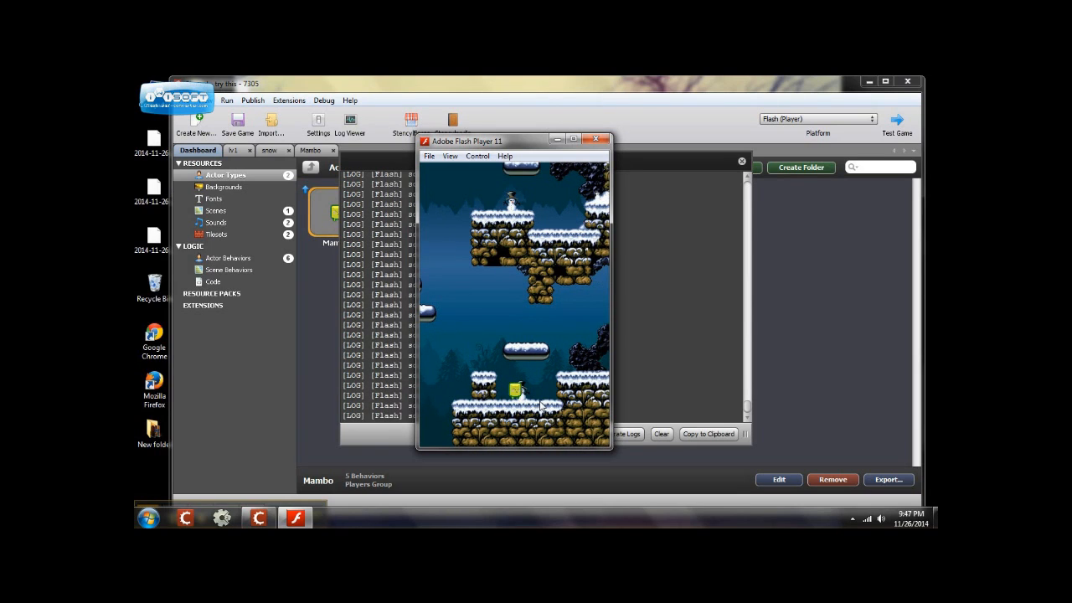
pyautogui.press('Up')
pyautogui.press('Left')
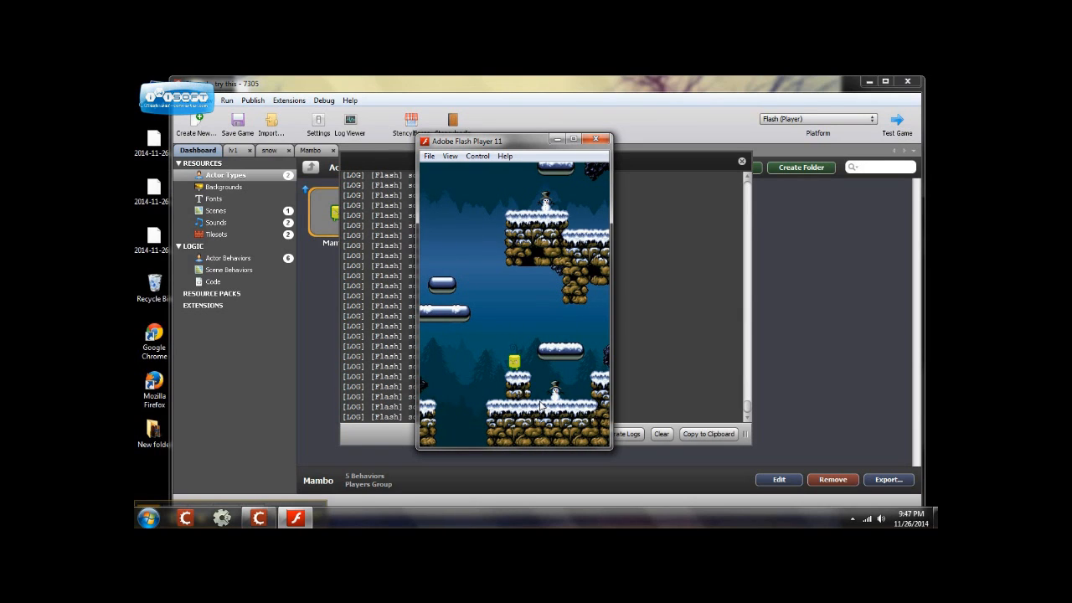
# Take Mambo back across the pit and past the brick tower to the raised ground near the scene's start
pyautogui.press('Left')
pyautogui.press('Right')
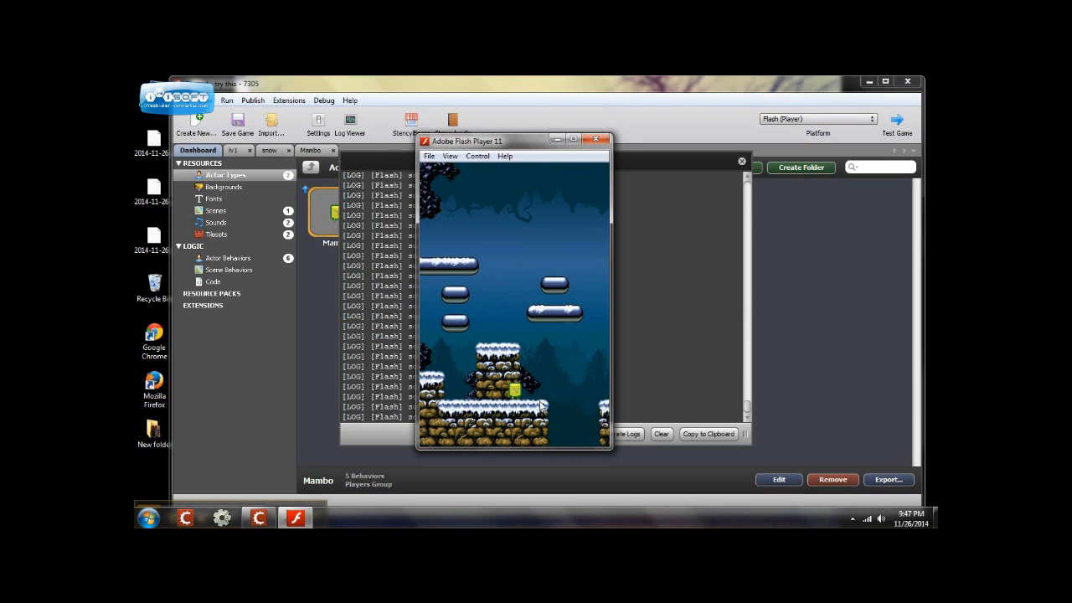
pyautogui.press('Right')
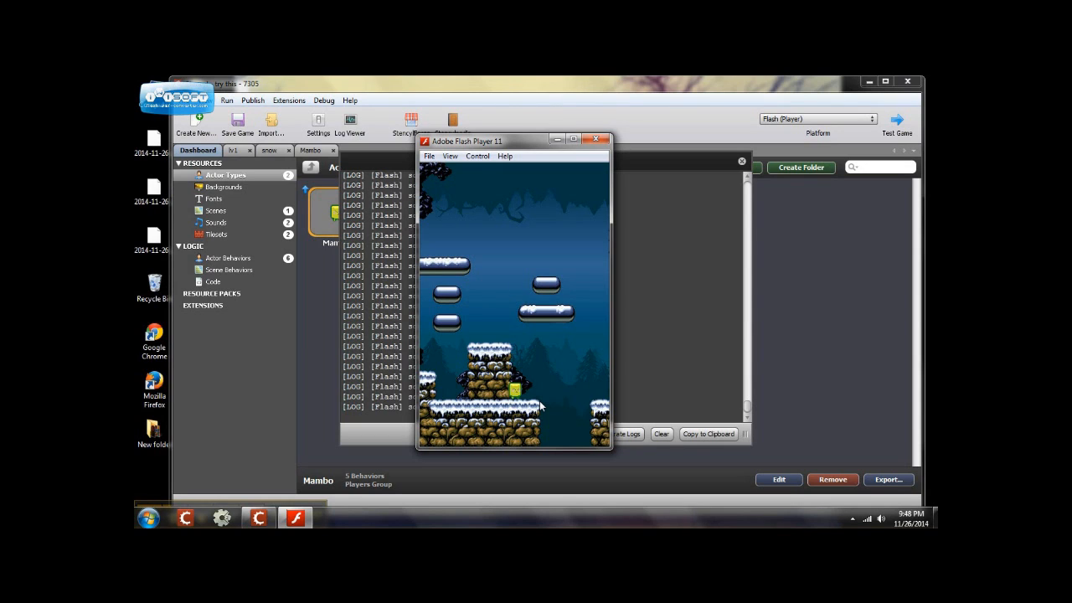
pyautogui.press('Left')
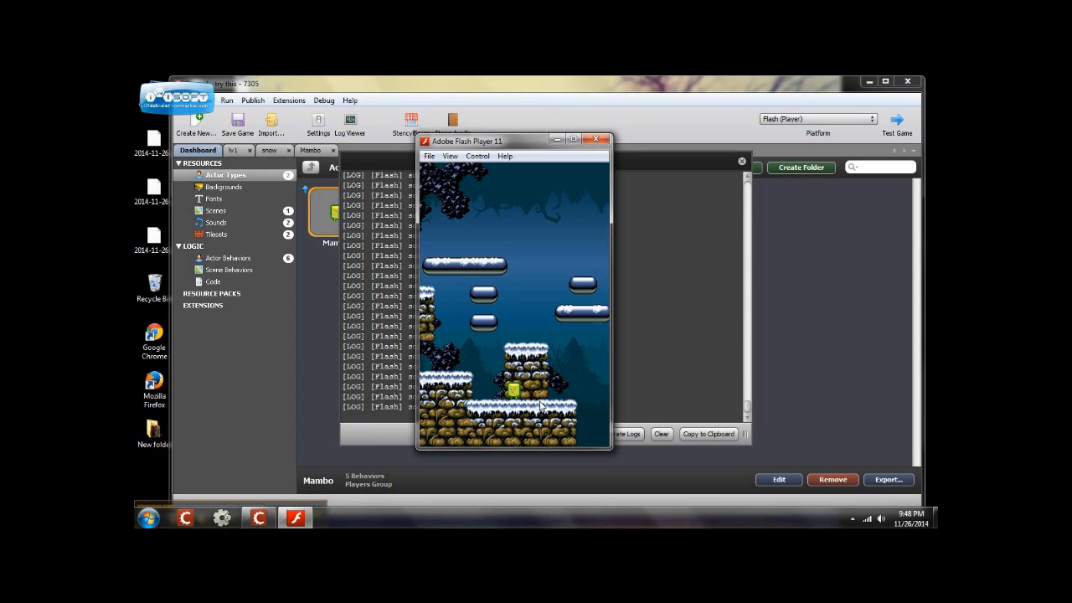
pyautogui.press('Left')
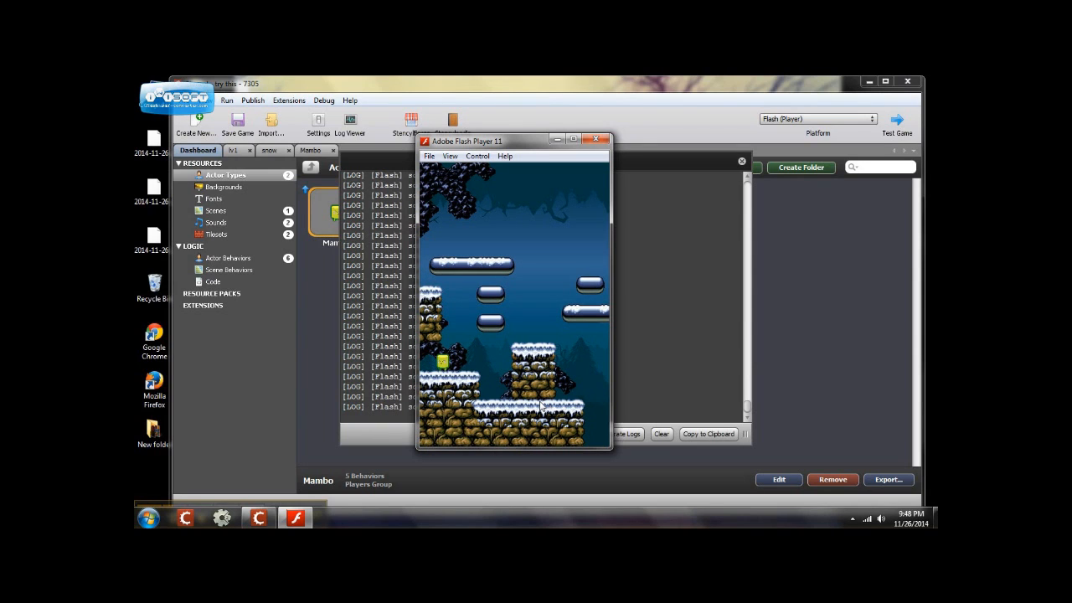
# Jump Mambo past the brick tower and across the pit, and close the game test and the Log Viewer
pyautogui.press('Right')
pyautogui.press('Up')
pyautogui.press('Up')
pyautogui.press('Right')
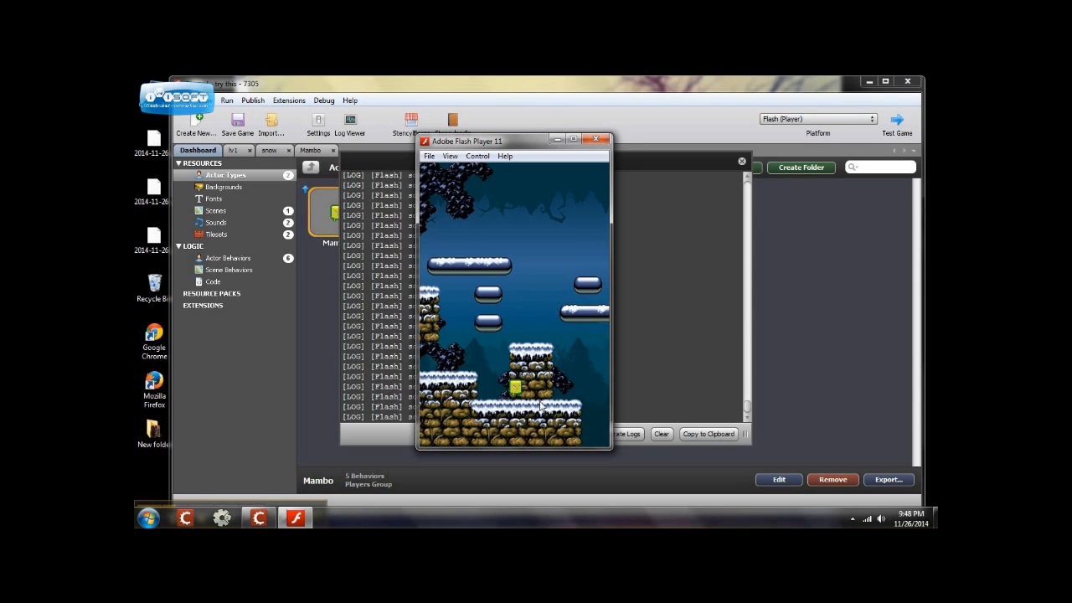
pyautogui.press('Right')
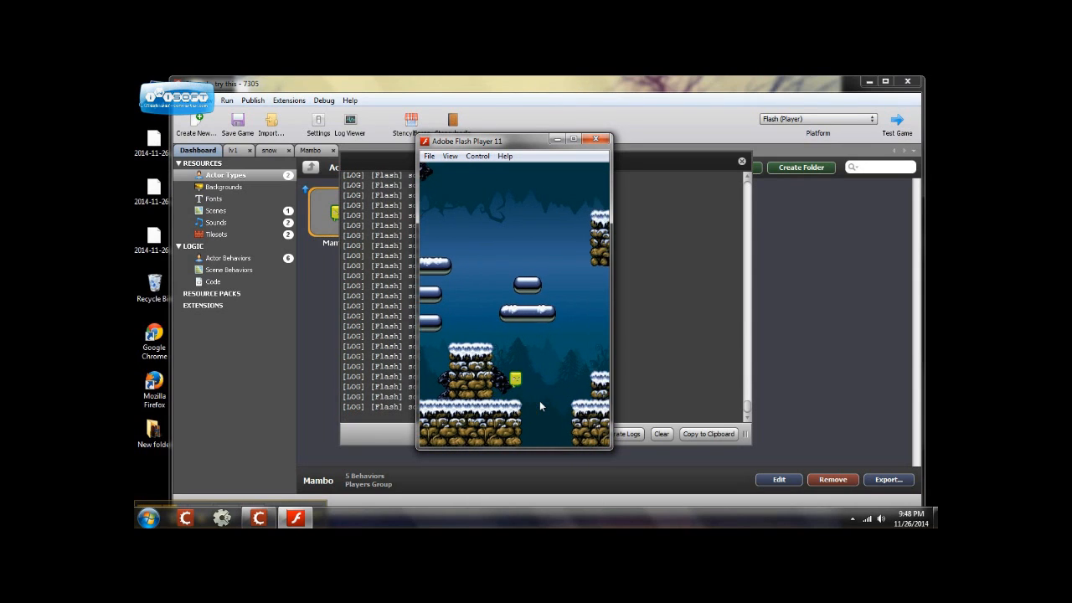
pyautogui.press('Left')
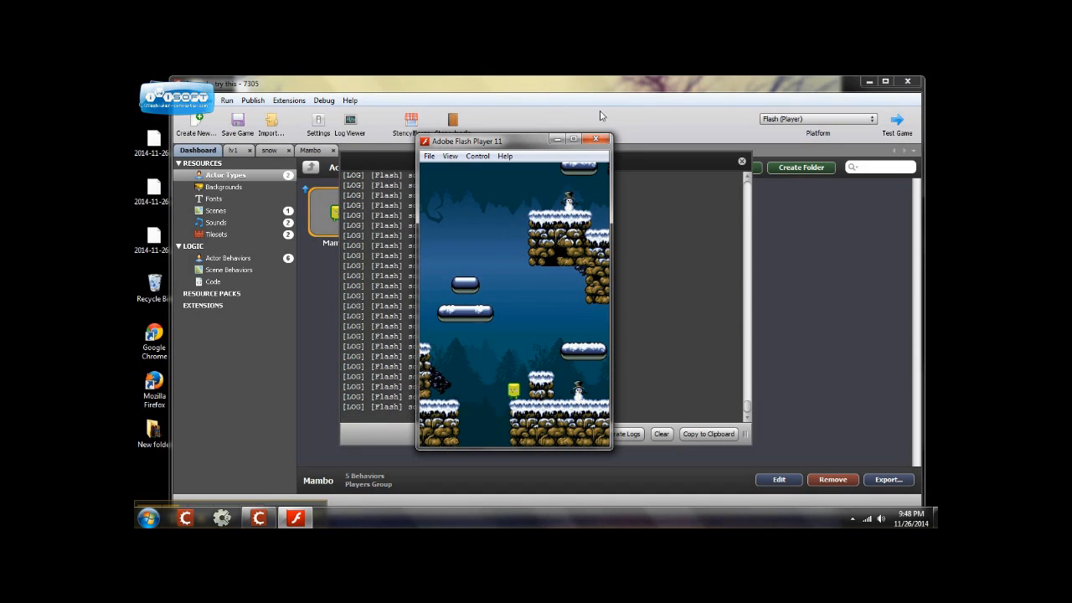
pyautogui.click(597, 142)
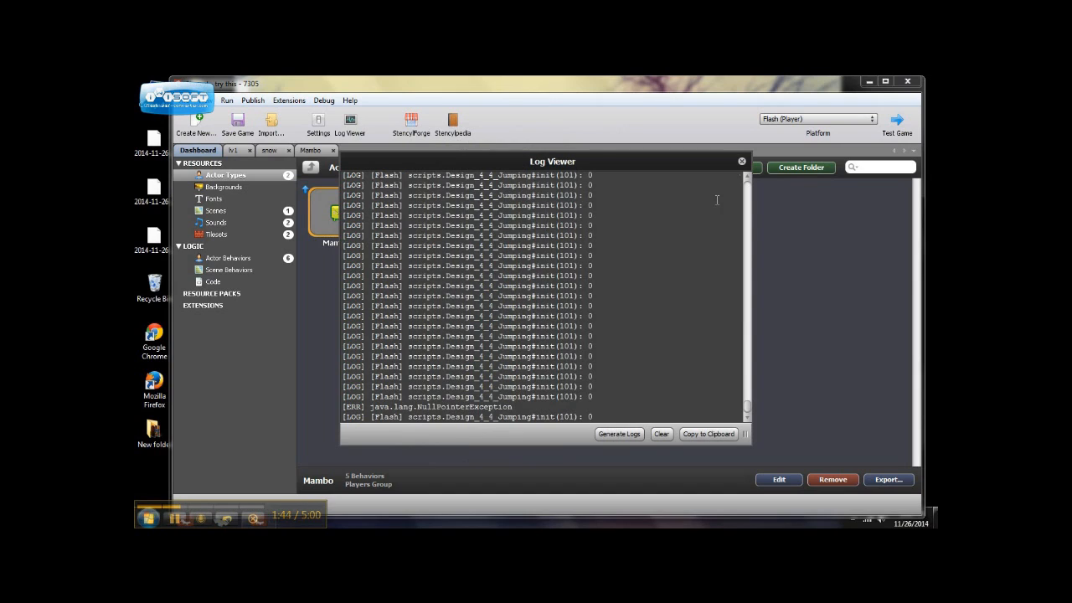
pyautogui.click(741, 163)
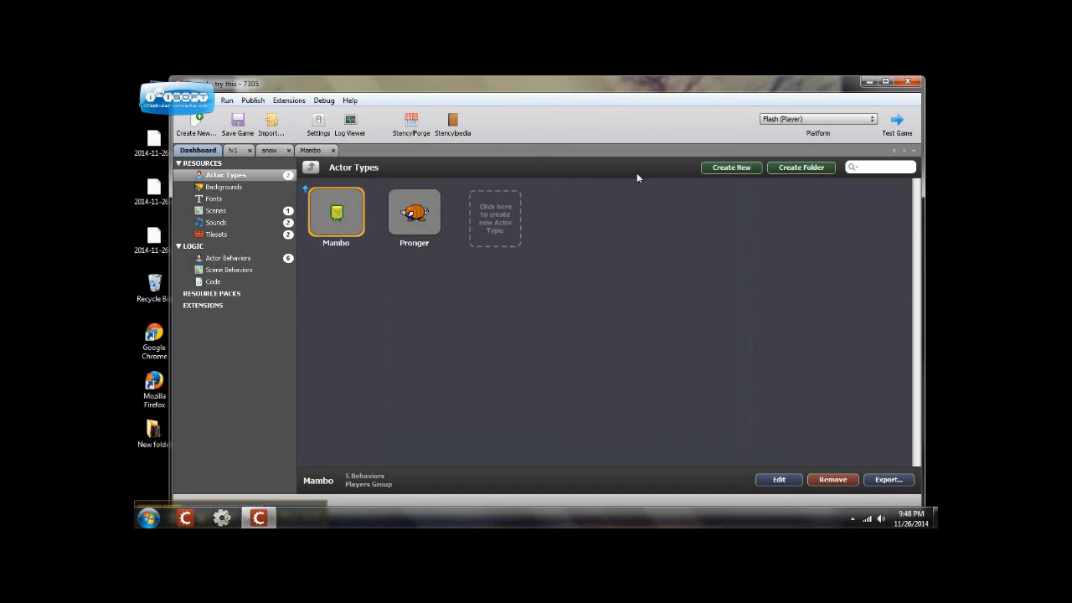
# Open the Grass Land Tileset, look through all its tile rows, and return to the lv1 scene
pyautogui.click(214, 233)
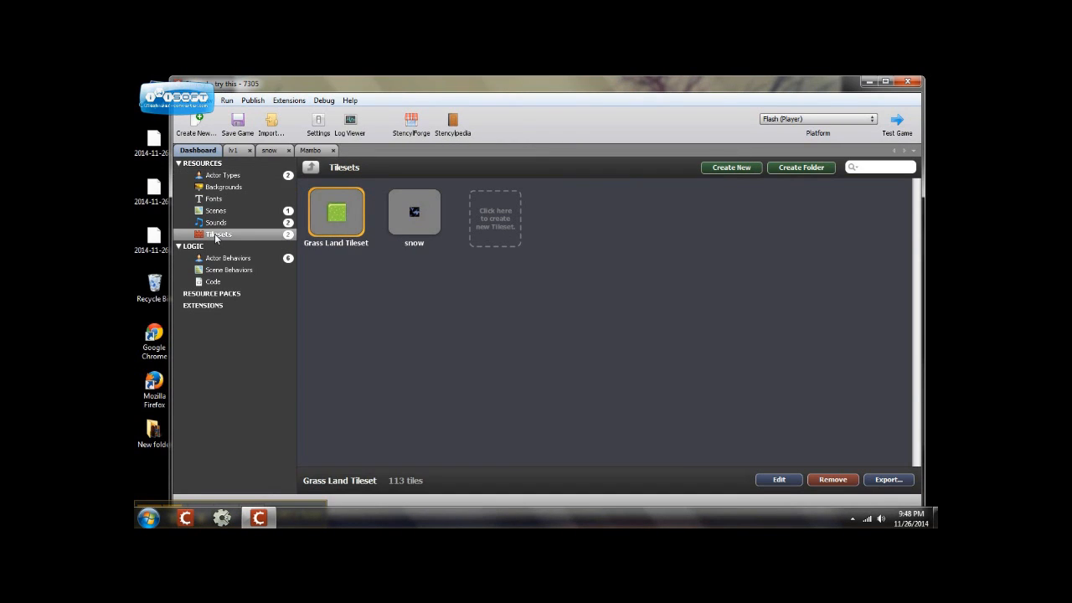
pyautogui.doubleClick(338, 219)
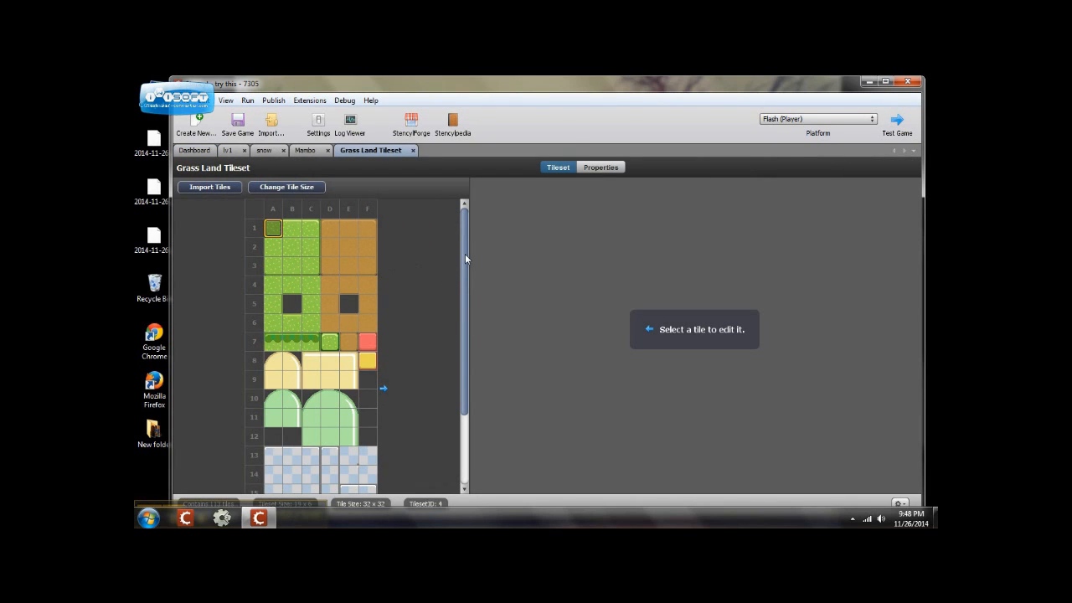
pyautogui.moveTo(465, 254); pyautogui.dragTo(474, 367)
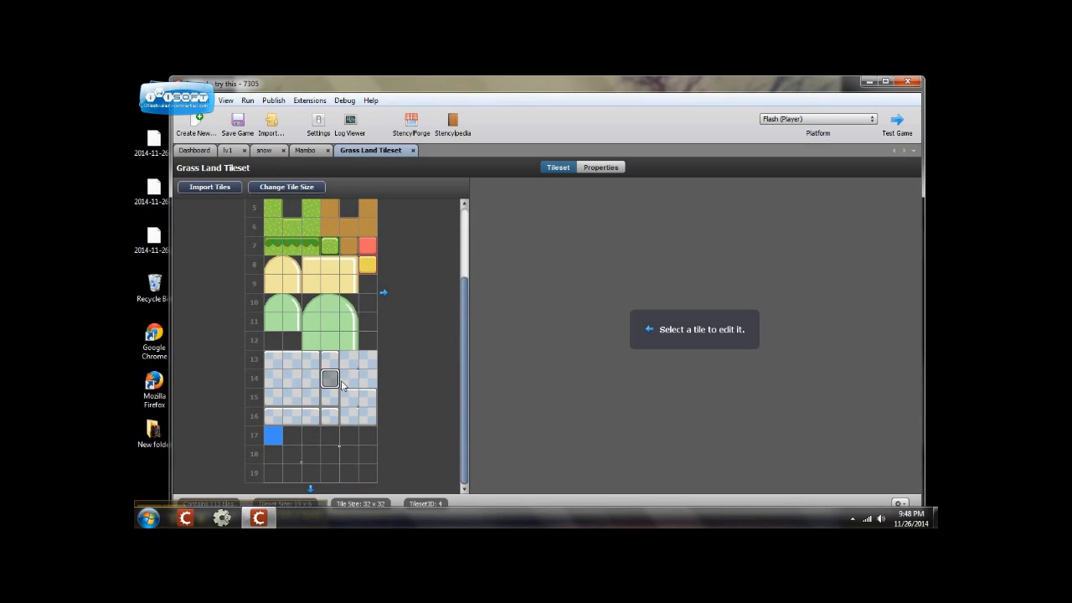
pyautogui.moveTo(467, 388); pyautogui.dragTo(462, 271)
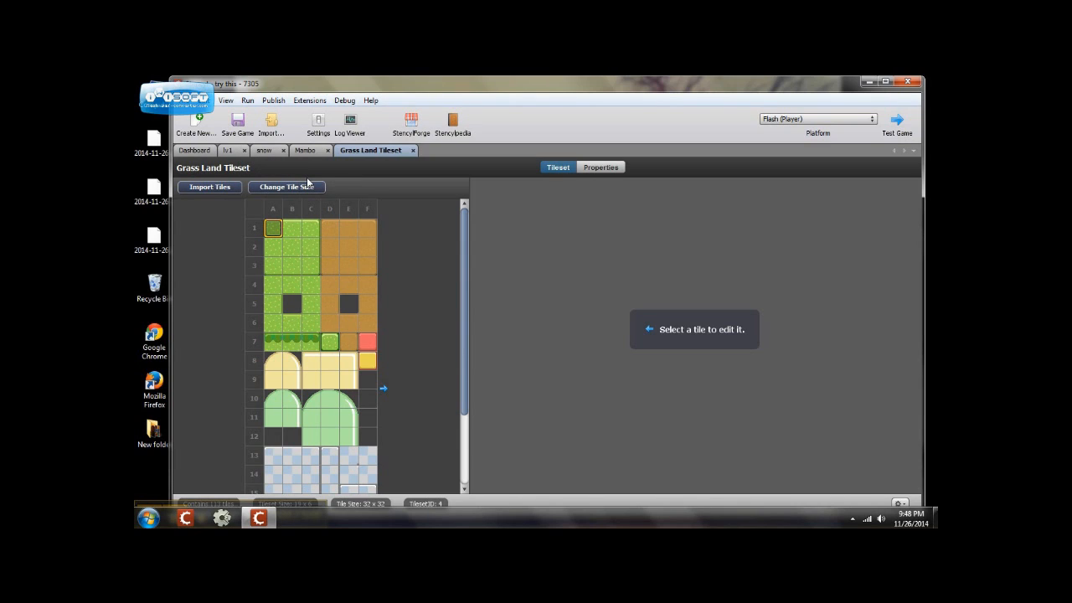
pyautogui.click(228, 151)
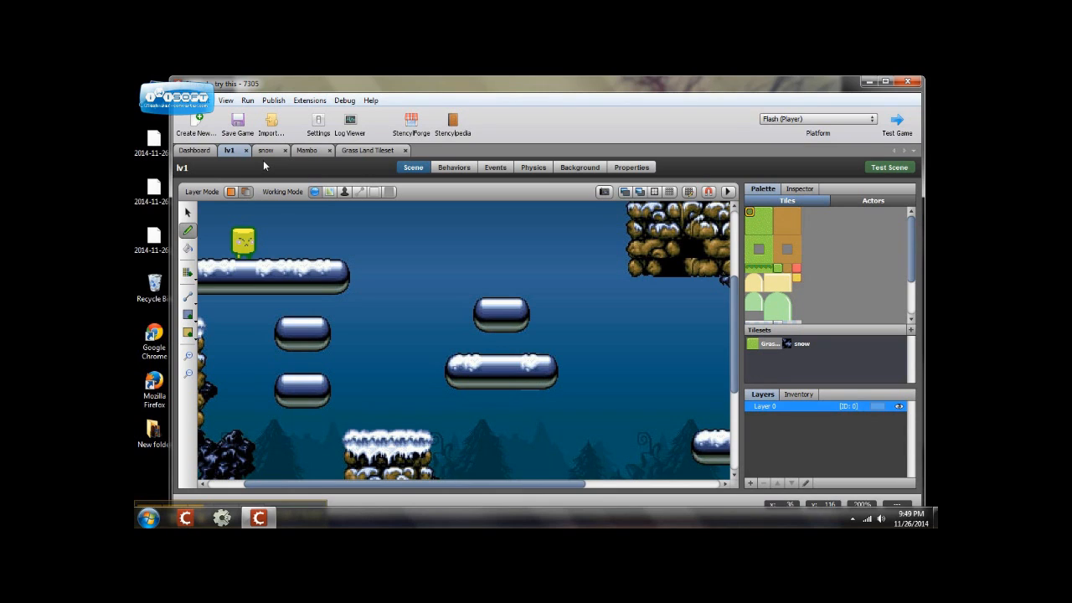
# Create a new scene named hh with the default size, and dismiss the prompt to remove lv1
pyautogui.click(194, 150)
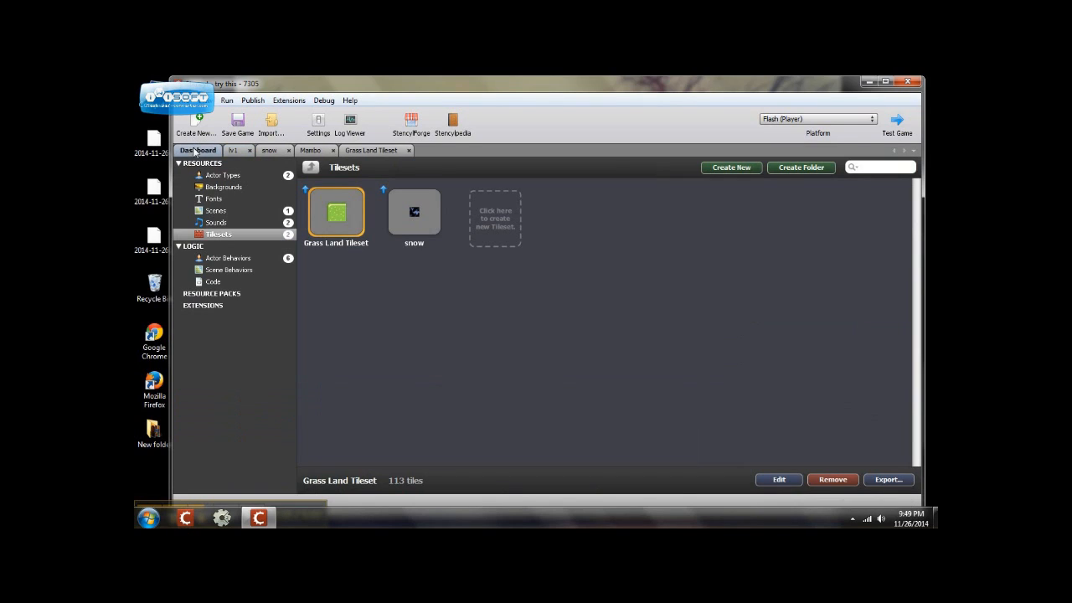
pyautogui.click(216, 211)
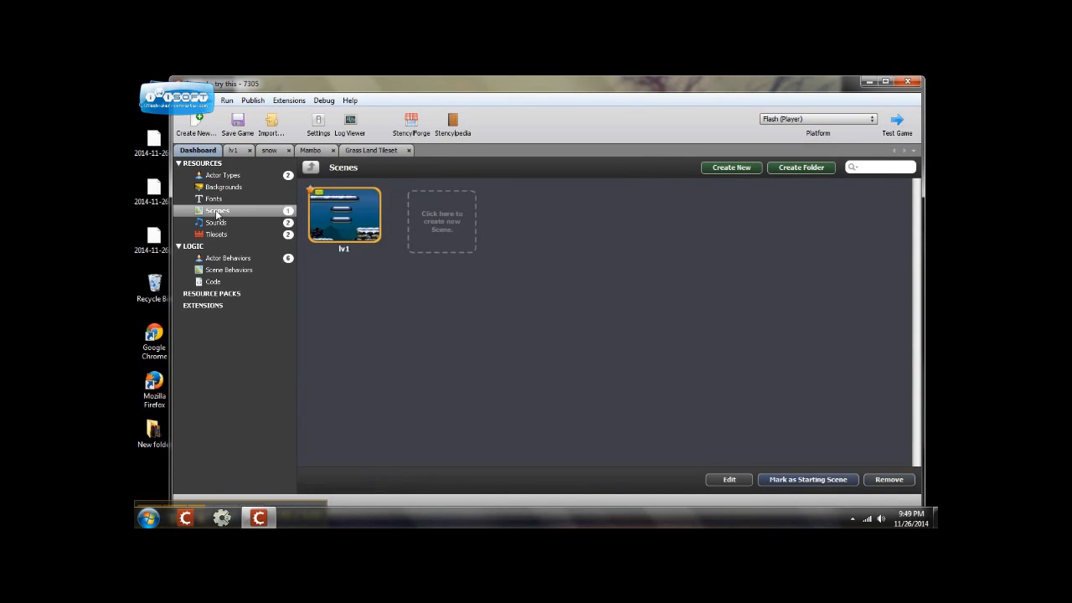
pyautogui.click(449, 220)
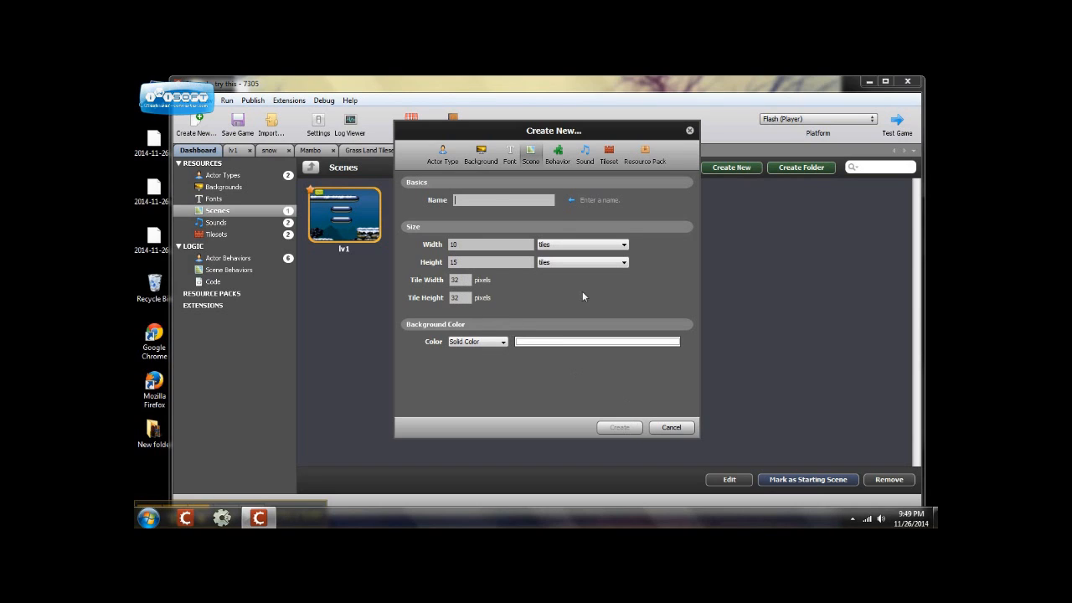
pyautogui.write('hh')
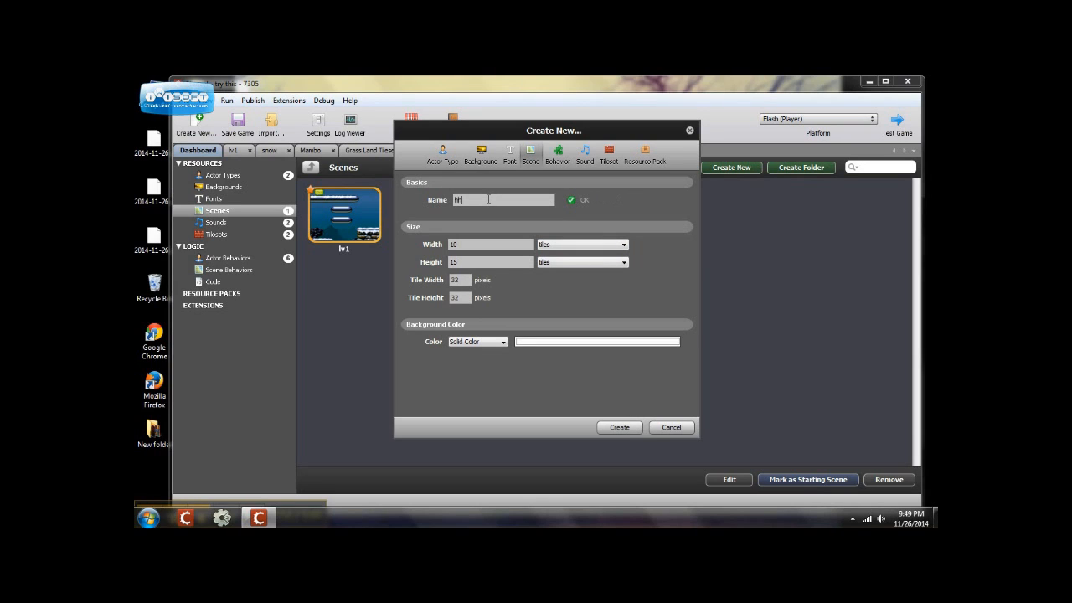
pyautogui.click(617, 425)
pyautogui.press('Delete')
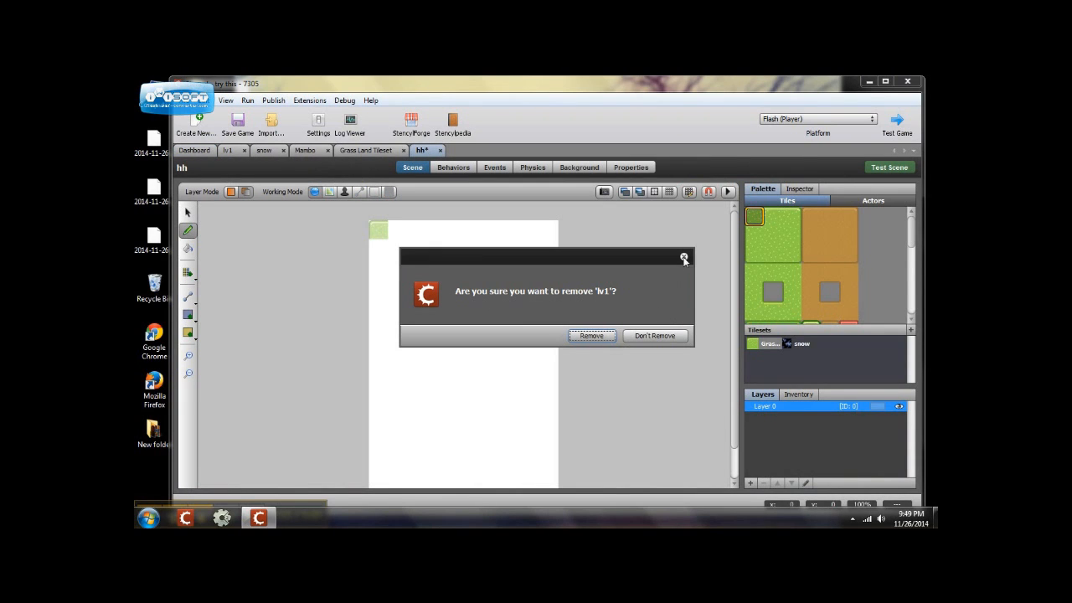
pyautogui.click(683, 257)
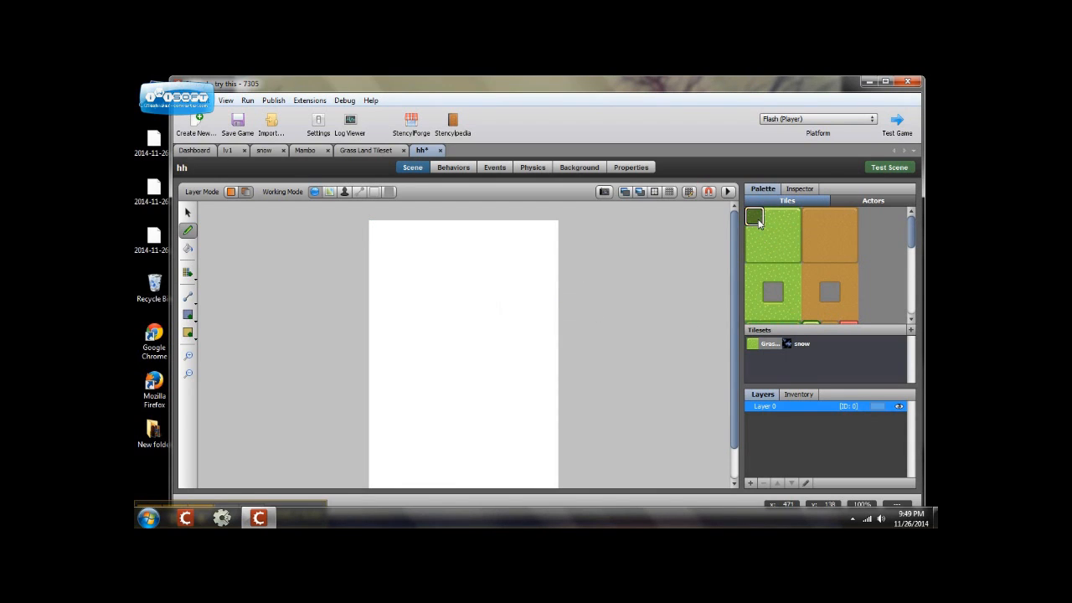
# Paint a row of Grass Land tiles across the full width of the hh scene, starting with the corner tile
pyautogui.click(379, 402)
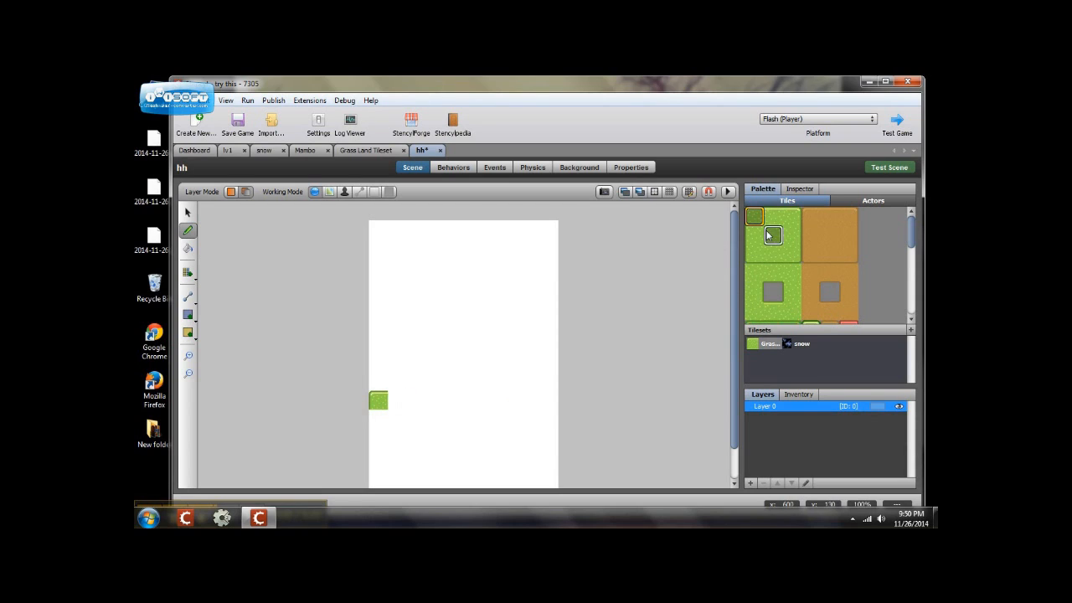
pyautogui.moveTo(399, 405); pyautogui.dragTo(542, 408)
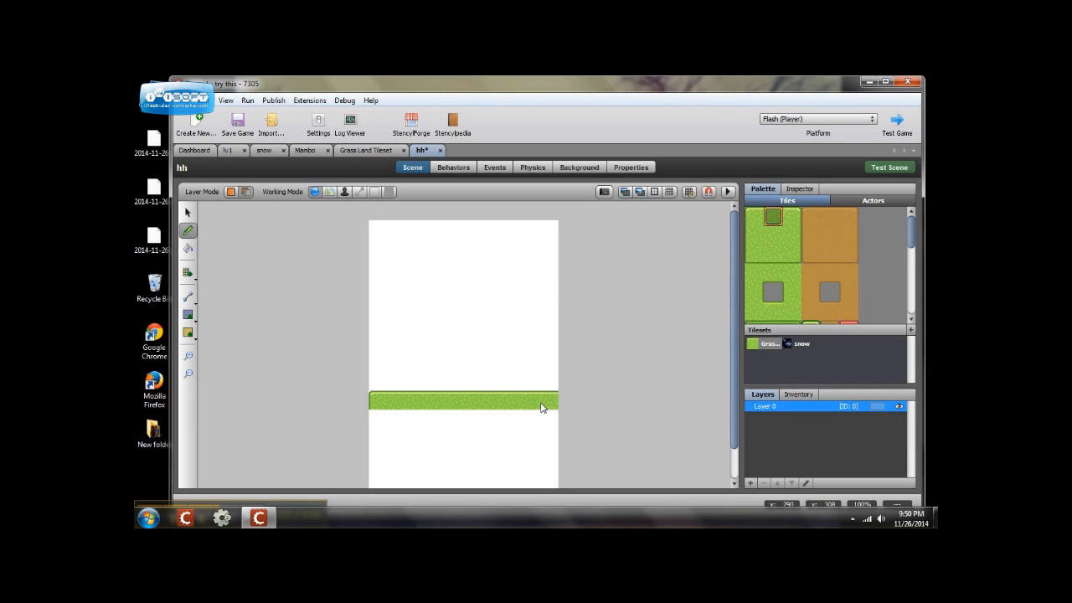
pyautogui.moveTo(736, 357); pyautogui.dragTo(736, 411)
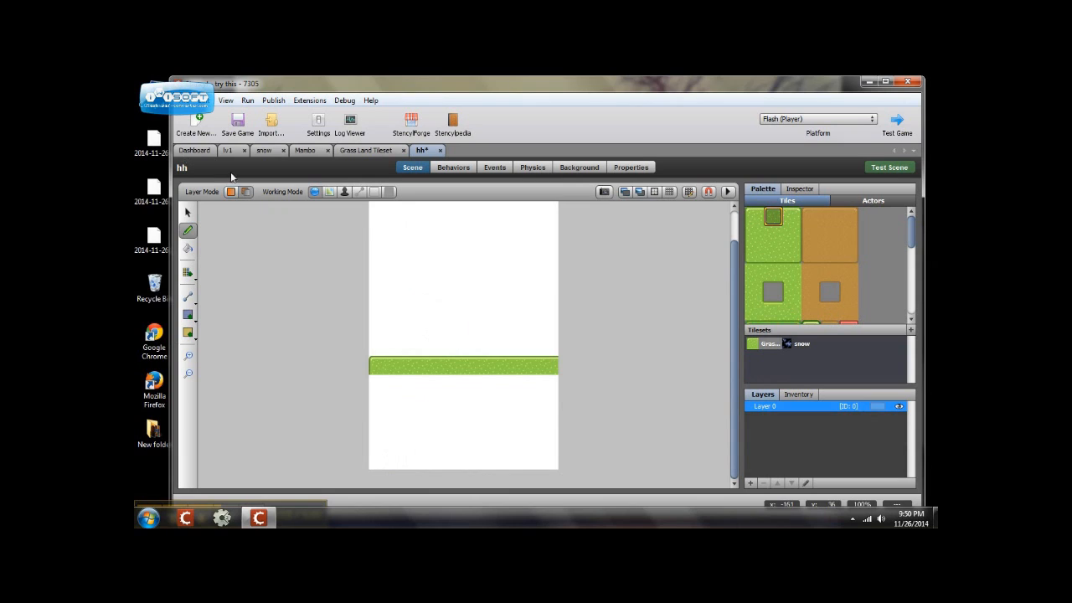
# Place a Pronger near the right end of the grass strip and a Mambo left of the centre
pyautogui.click(871, 201)
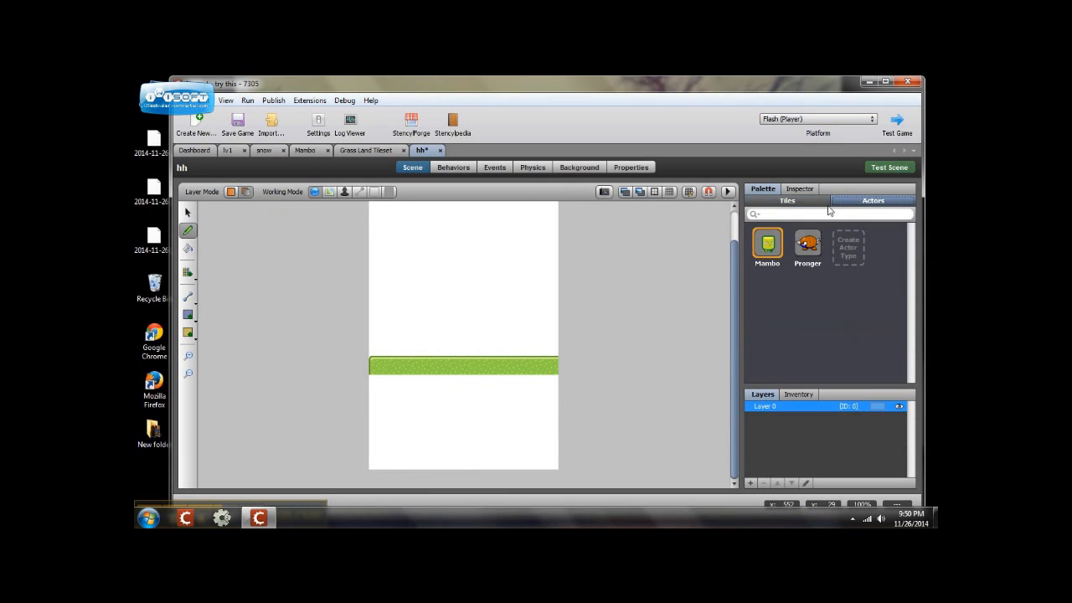
pyautogui.click(803, 245)
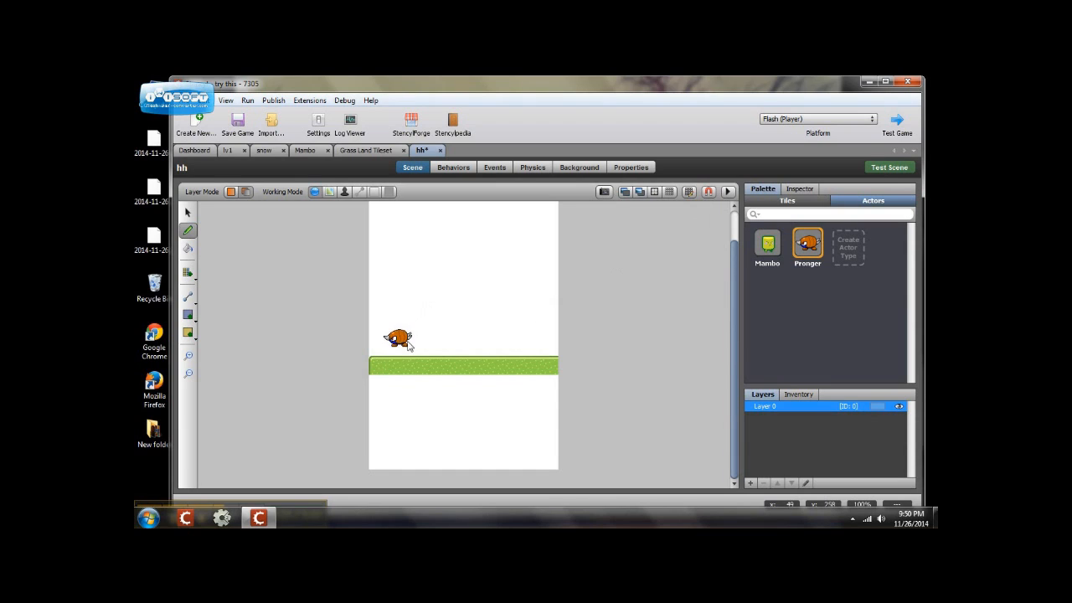
pyautogui.click(532, 343)
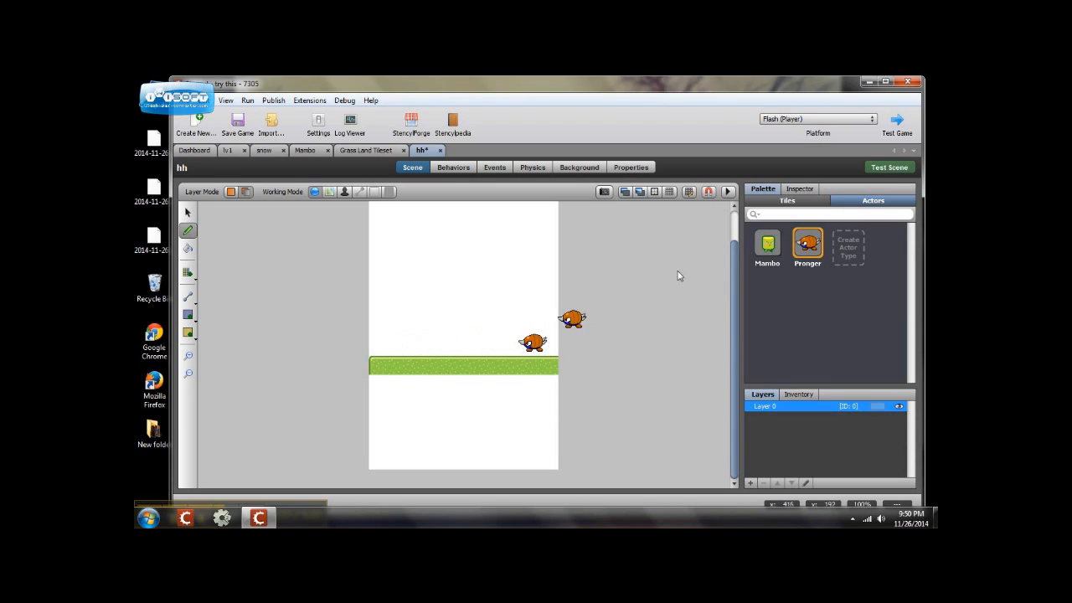
pyautogui.click(767, 245)
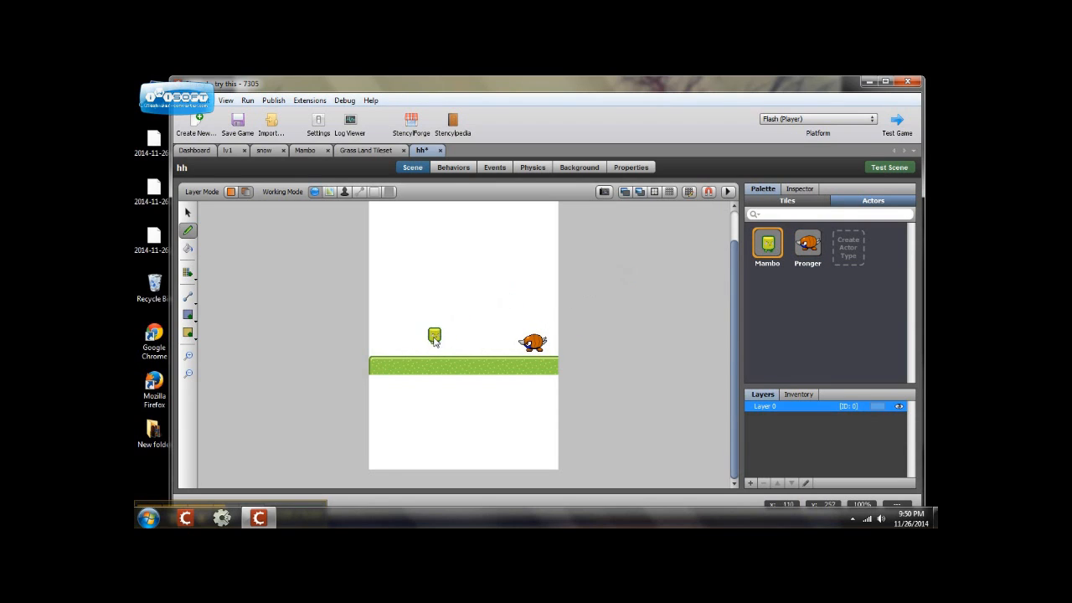
pyautogui.click(434, 343)
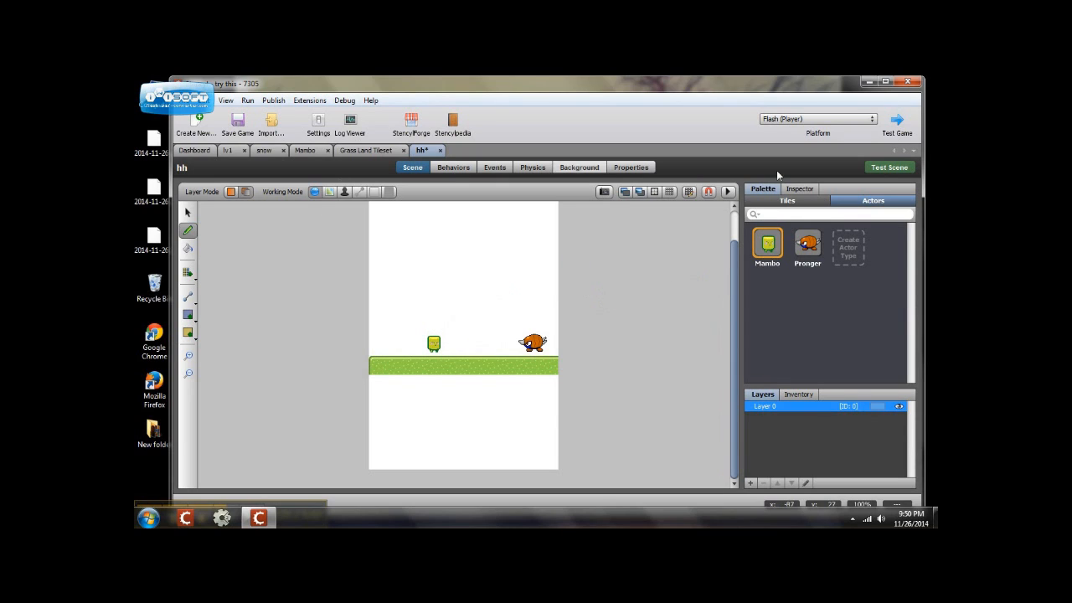
# Test the hh scene by walking Mambo back and forth, and close the game test and the Log Viewer
pyautogui.click(879, 170)
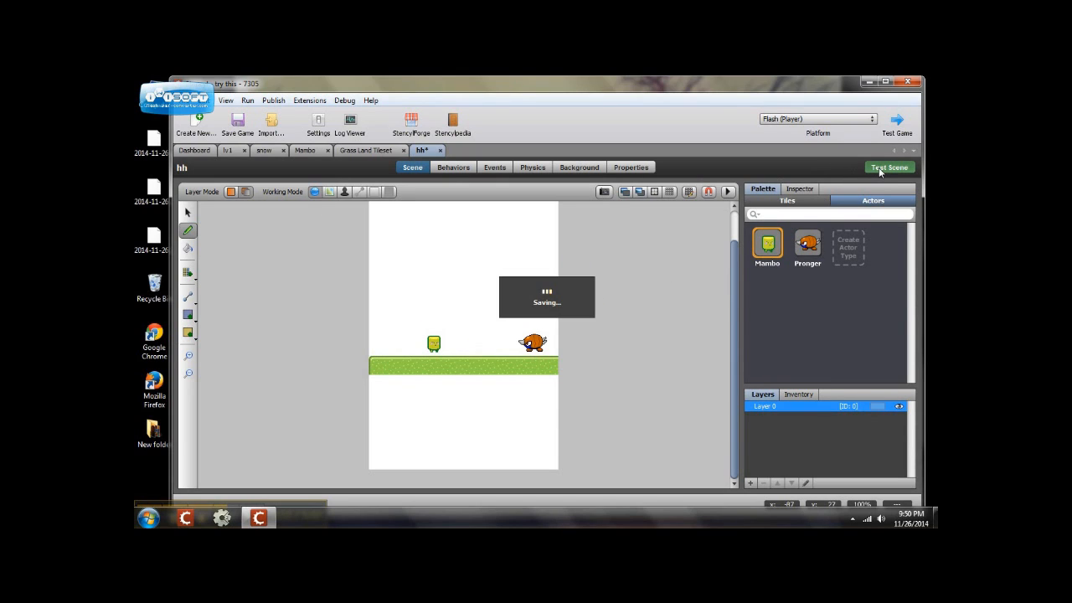
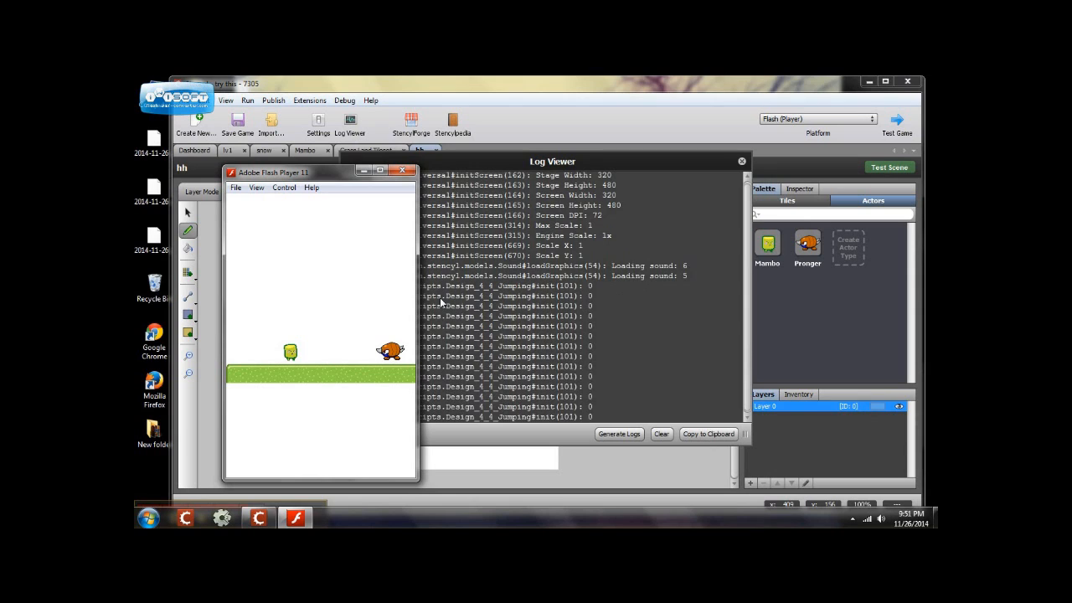
pyautogui.press('Right')
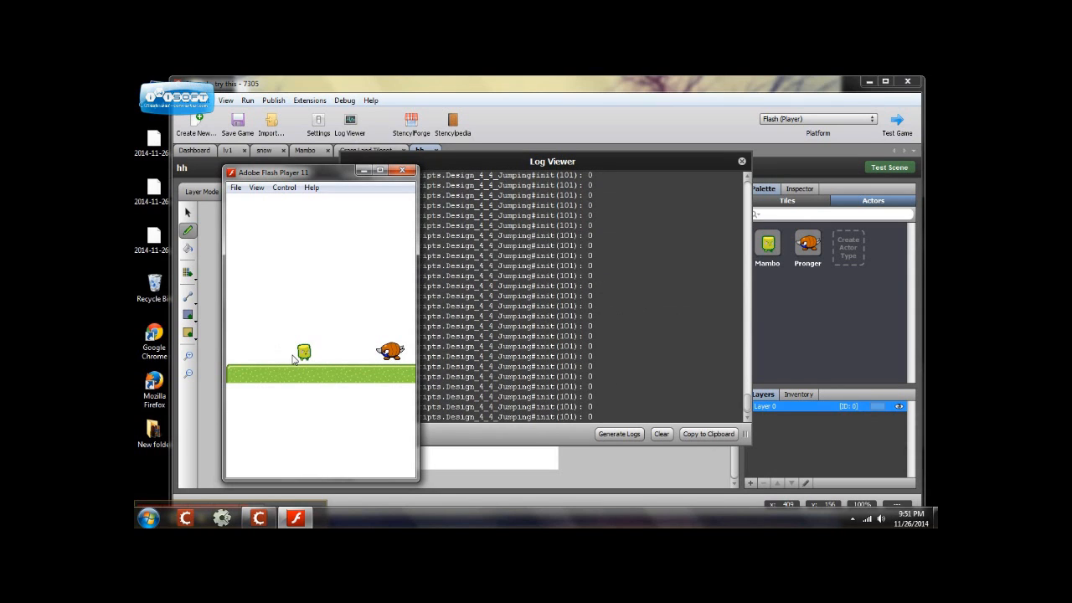
pyautogui.press('Left')
pyautogui.press('Right')
pyautogui.press('Left')
pyautogui.press('Right')
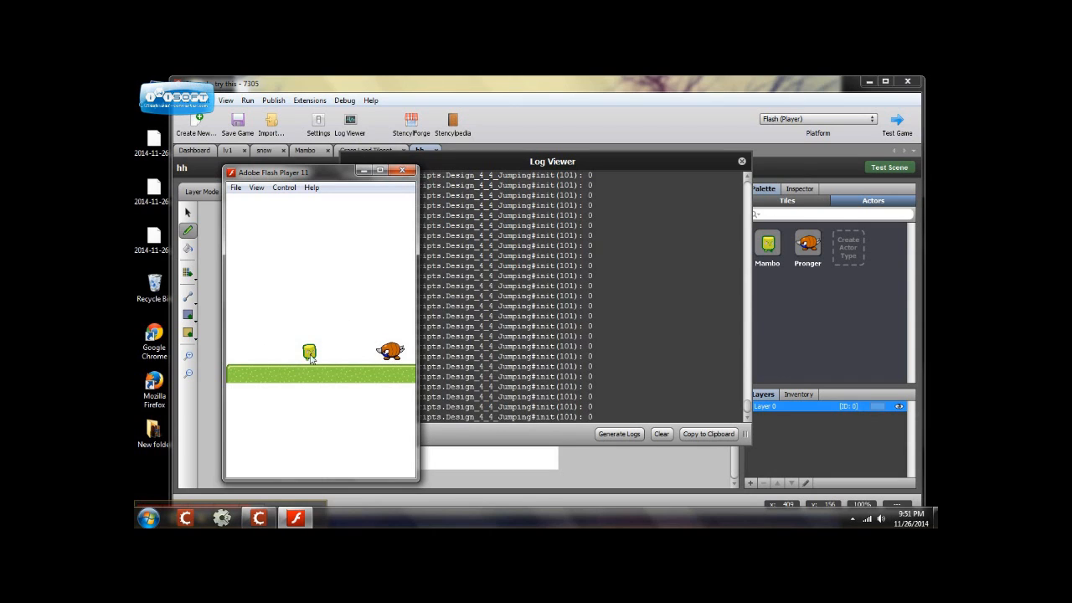
pyautogui.click(401, 172)
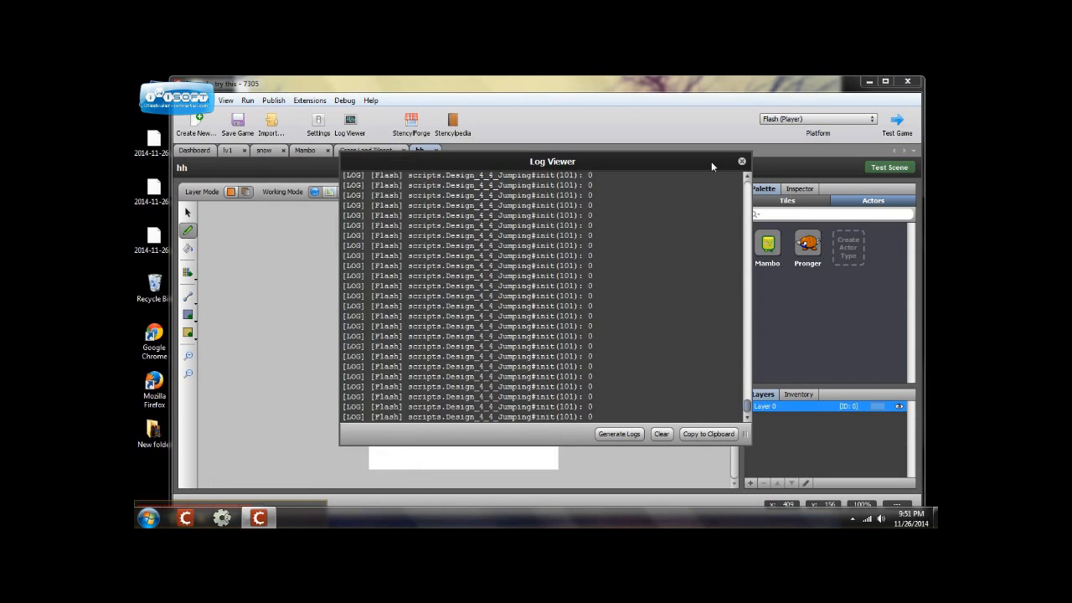
pyautogui.click(742, 162)
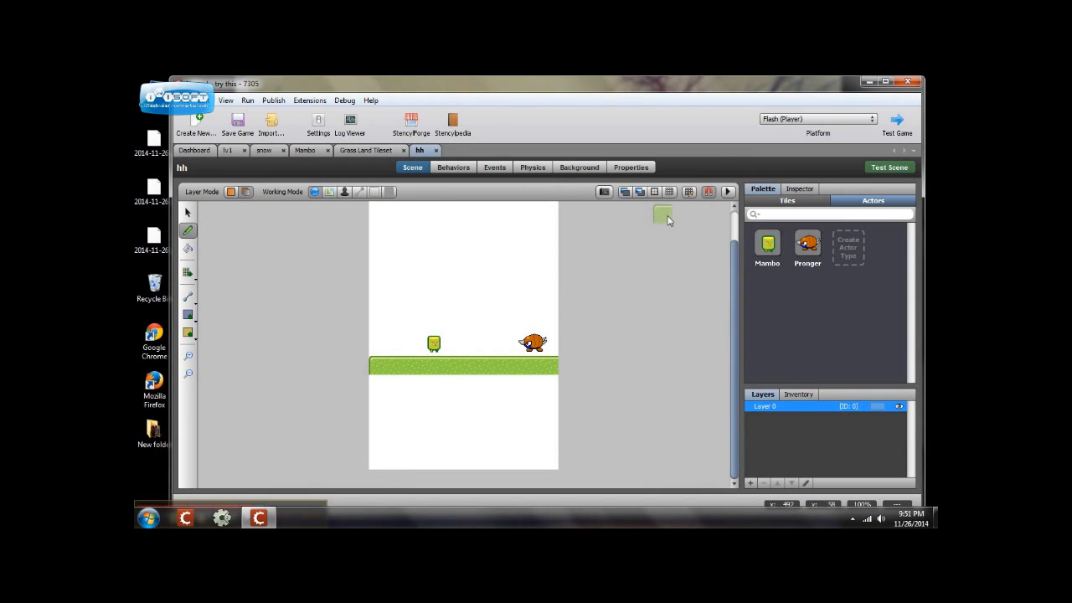
# Reposition both actors on the grass strip, Mambo near its left end and Pronger slightly further left
pyautogui.click(433, 346)
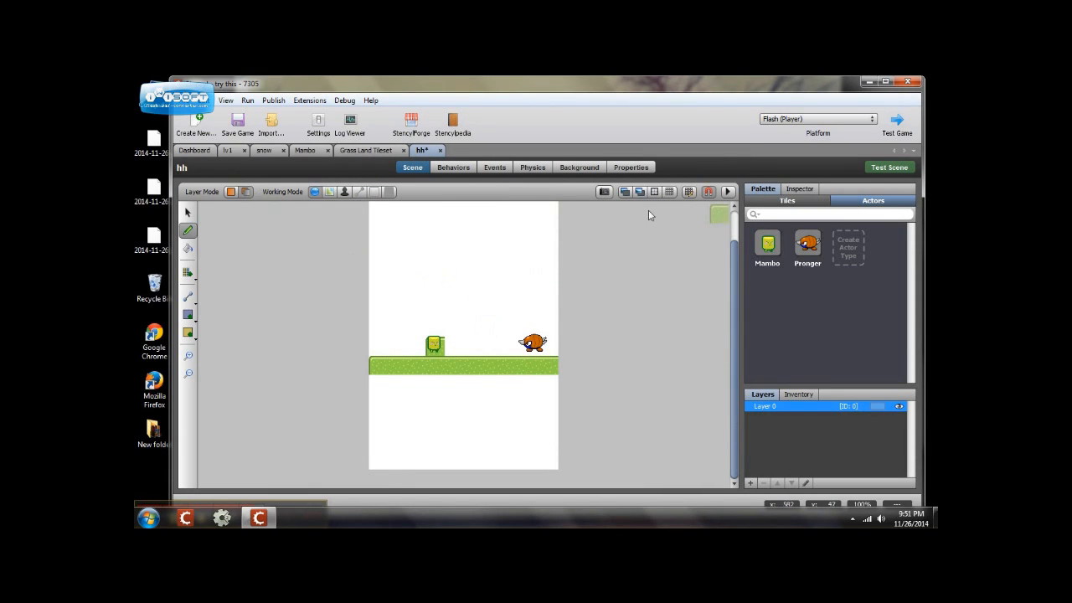
pyautogui.click(187, 212)
pyautogui.moveTo(434, 347); pyautogui.dragTo(398, 346)
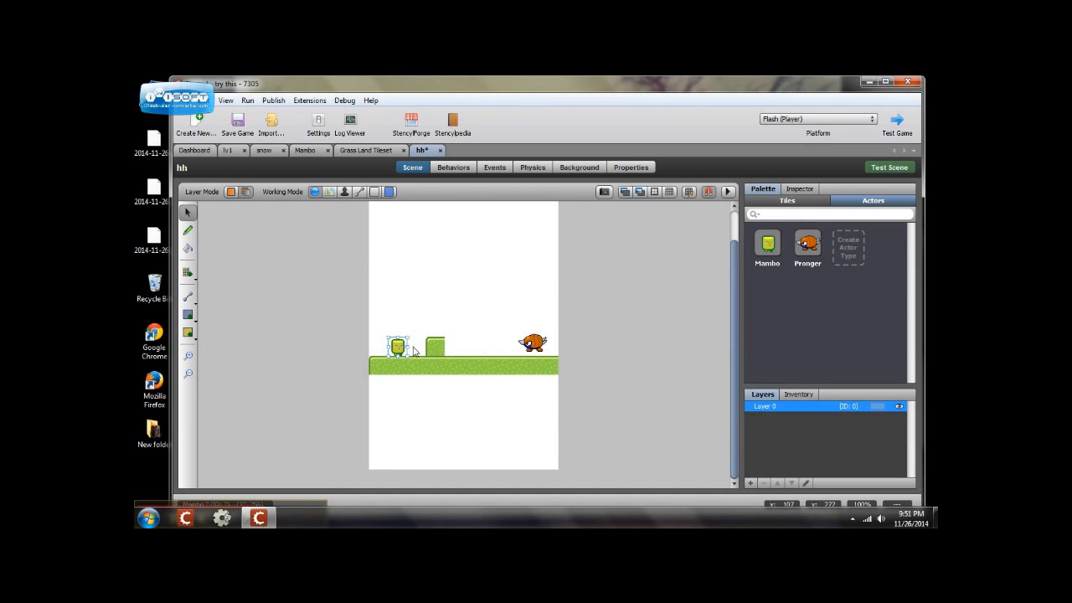
pyautogui.click(529, 345)
pyautogui.moveTo(529, 345); pyautogui.dragTo(512, 347)
# Erase the stray grass tile between Mambo and Pronger by painting an empty tile over it
pyautogui.click(432, 352)
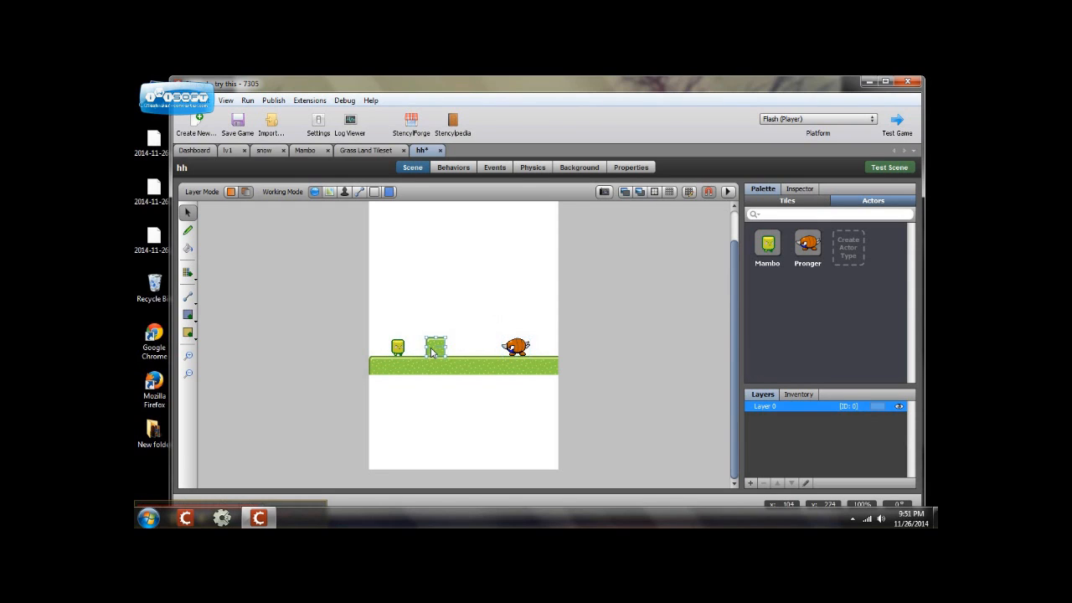
pyautogui.click(812, 202)
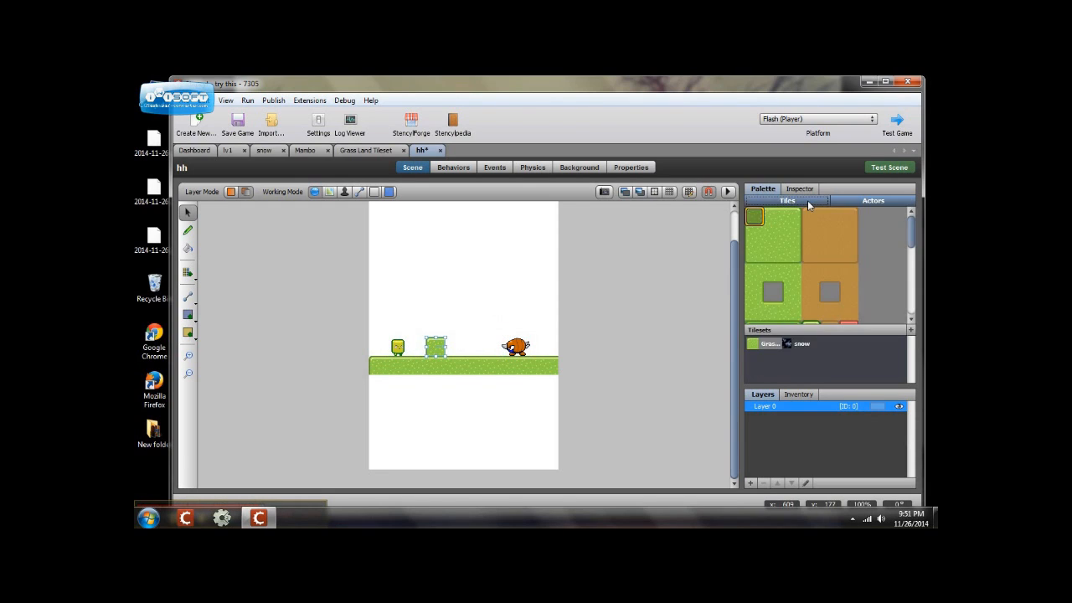
pyautogui.click(867, 275)
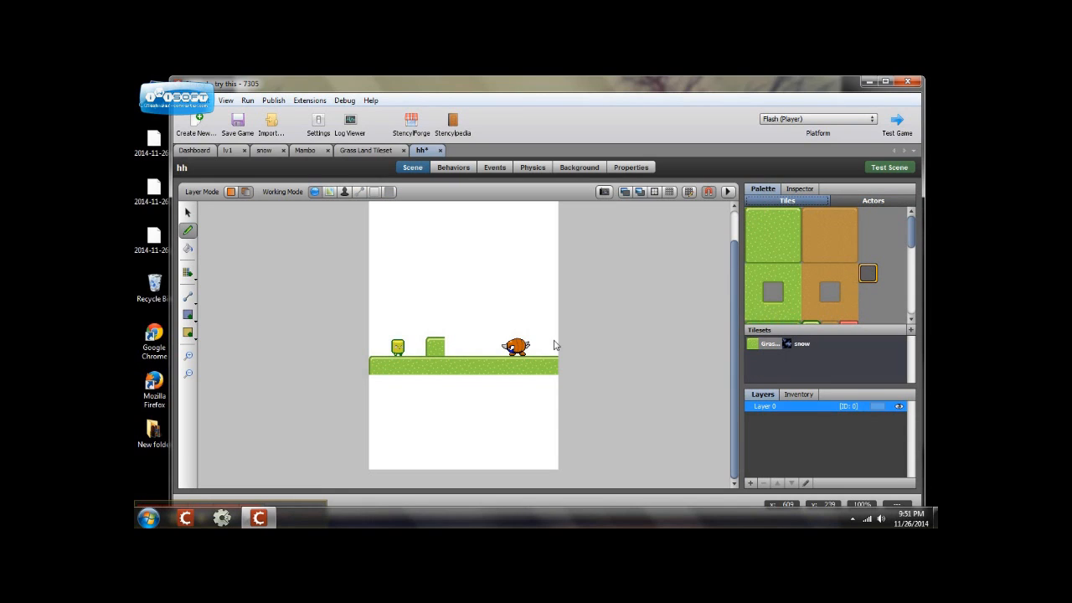
pyautogui.click(435, 352)
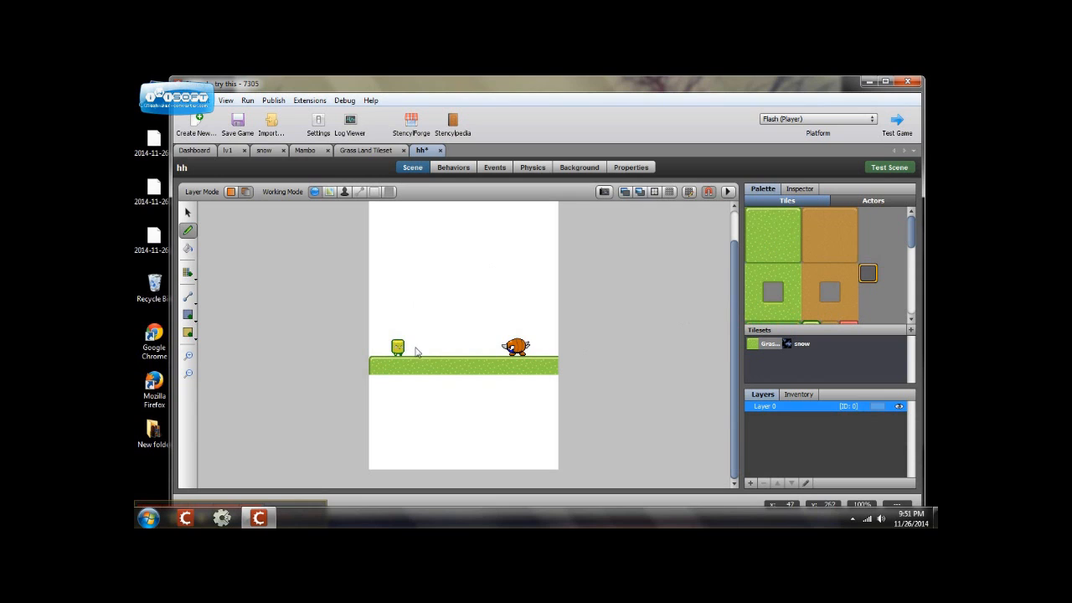
# Retest the hh scene by walking Mambo in both directions and jumping, and close the game test and the Log Viewer
pyautogui.click(889, 167)
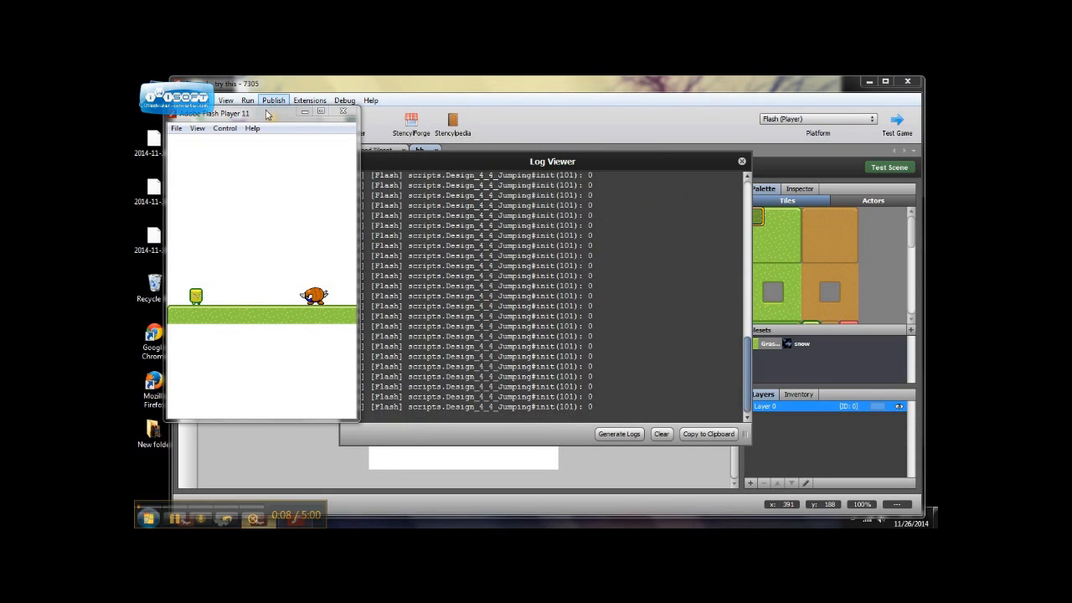
pyautogui.moveTo(267, 114); pyautogui.dragTo(427, 113)
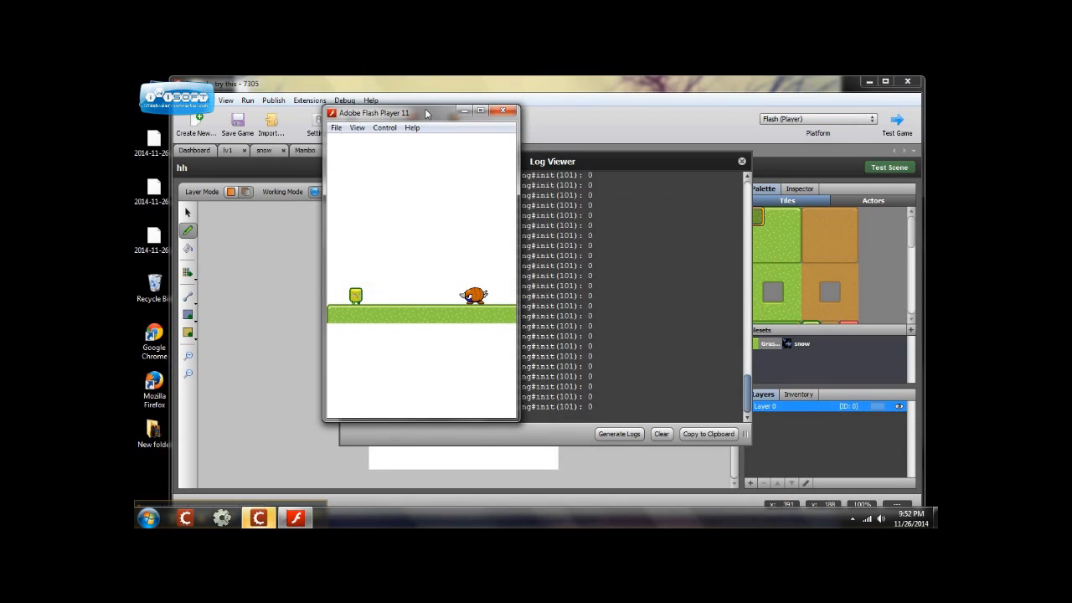
pyautogui.press('Right')
pyautogui.press('Left')
pyautogui.press('Right')
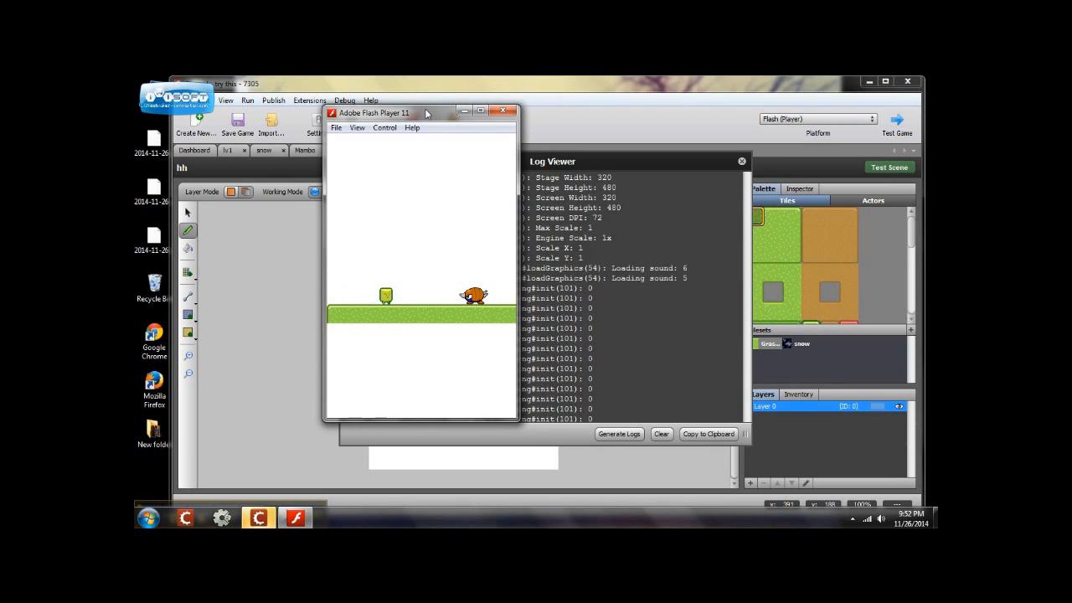
pyautogui.press('Left')
pyautogui.press('Right')
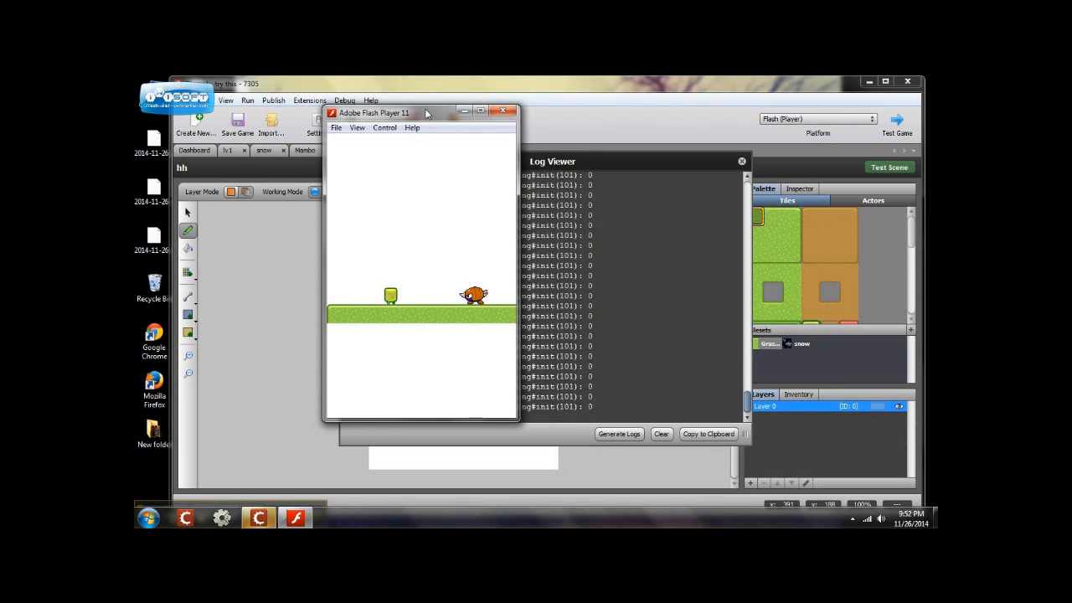
pyautogui.press('Up')
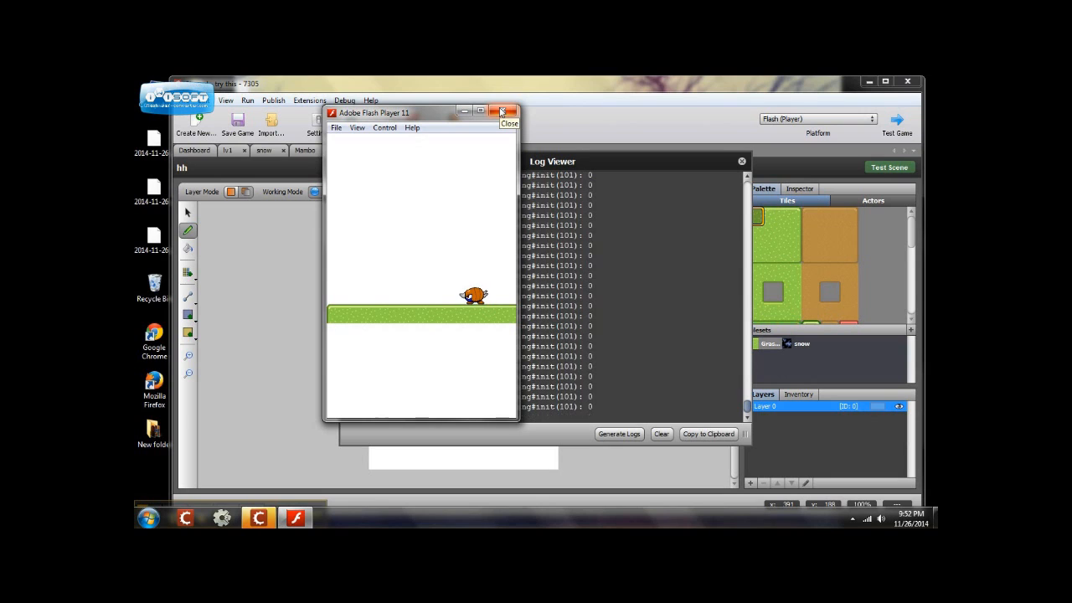
pyautogui.click(502, 111)
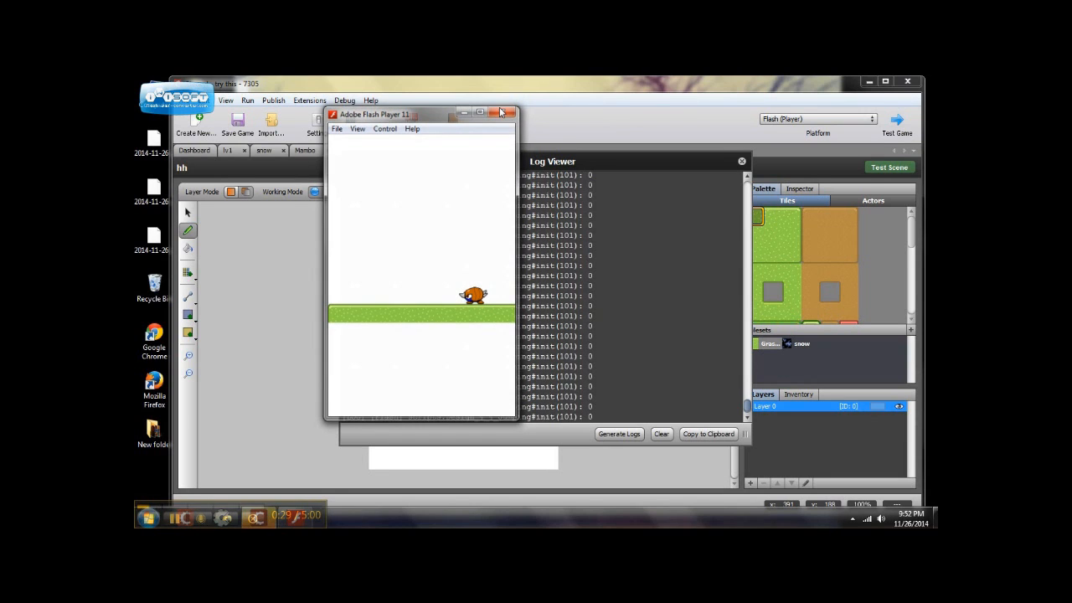
pyautogui.click(742, 162)
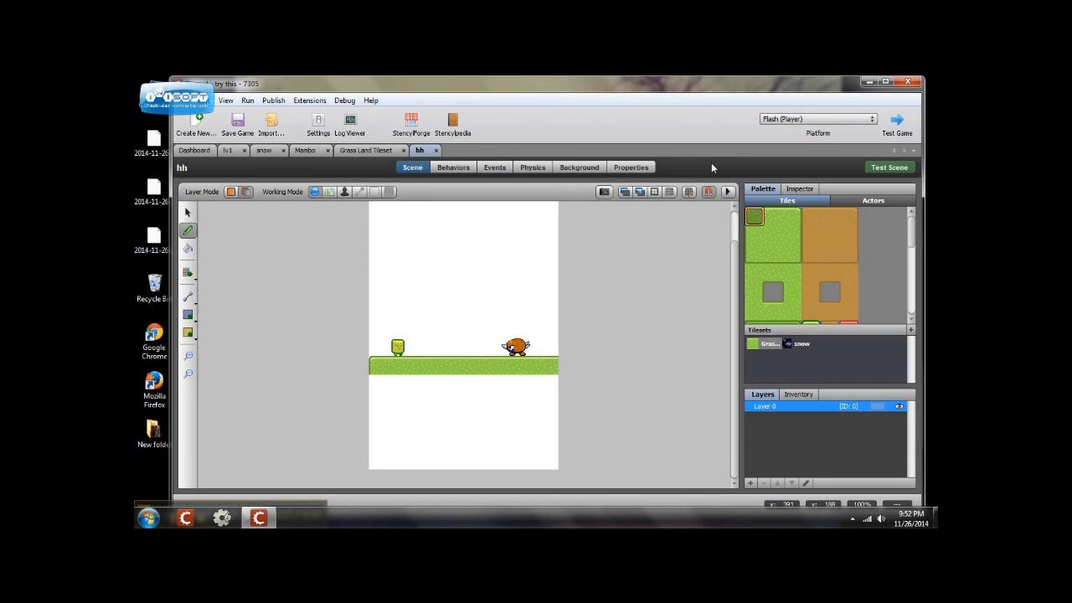
# Set the hh scene's vertical gravity to 75 and save the game
pyautogui.click(533, 168)
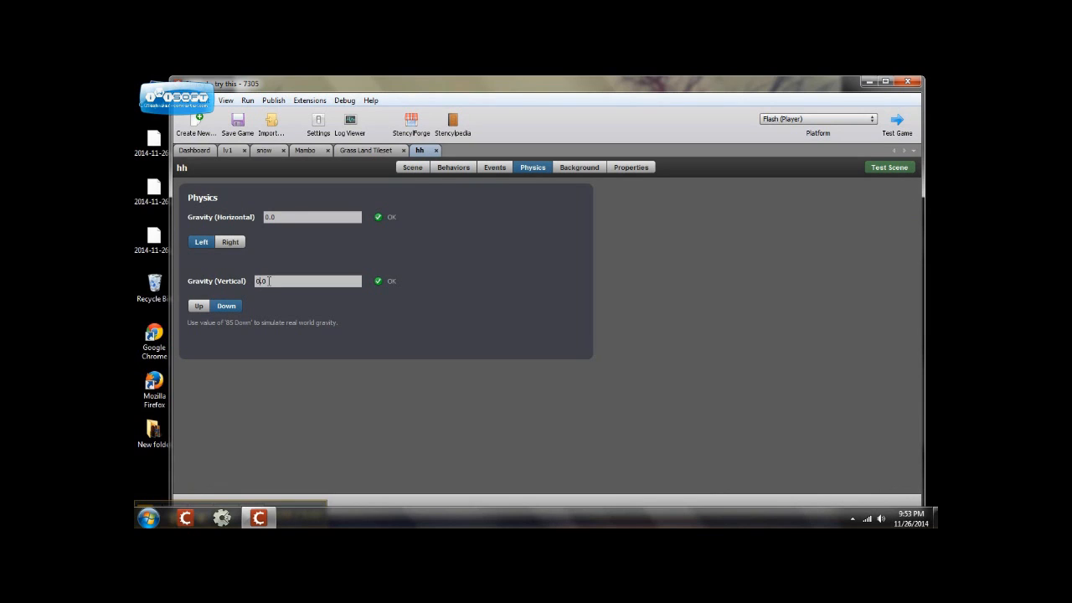
pyautogui.press('BackSpace')
pyautogui.press('BackSpace')
pyautogui.write('75')
pyautogui.moveTo(636, 90); pyautogui.dragTo(636, 86)
pyautogui.click(236, 124)
# Test the hh scene by walking and jumping Mambo along the grass strip into Pronger
pyautogui.click(413, 168)
pyautogui.click(891, 169)
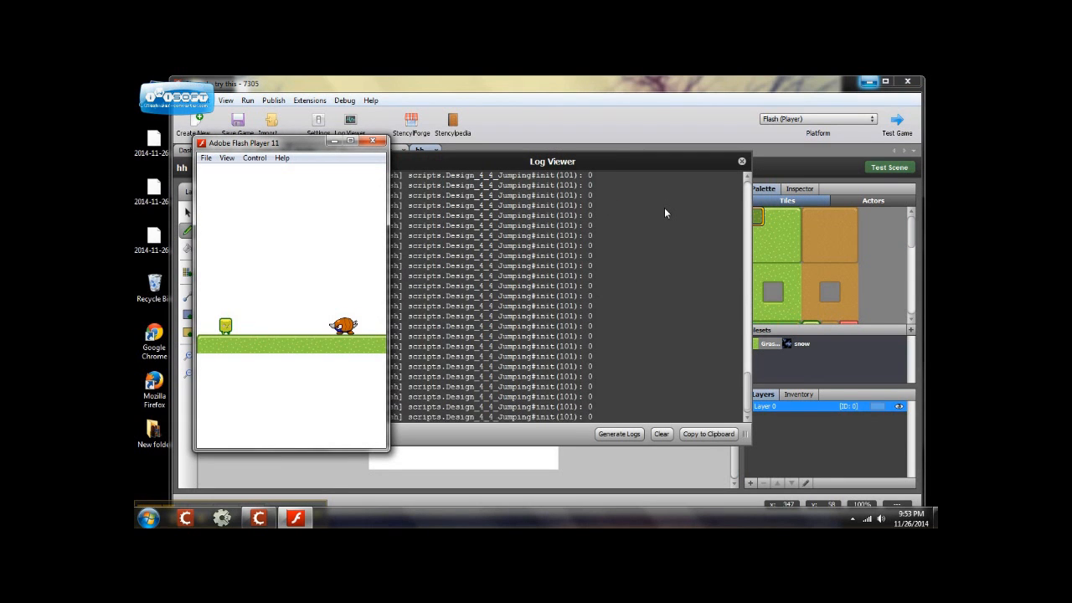
pyautogui.press('Right')
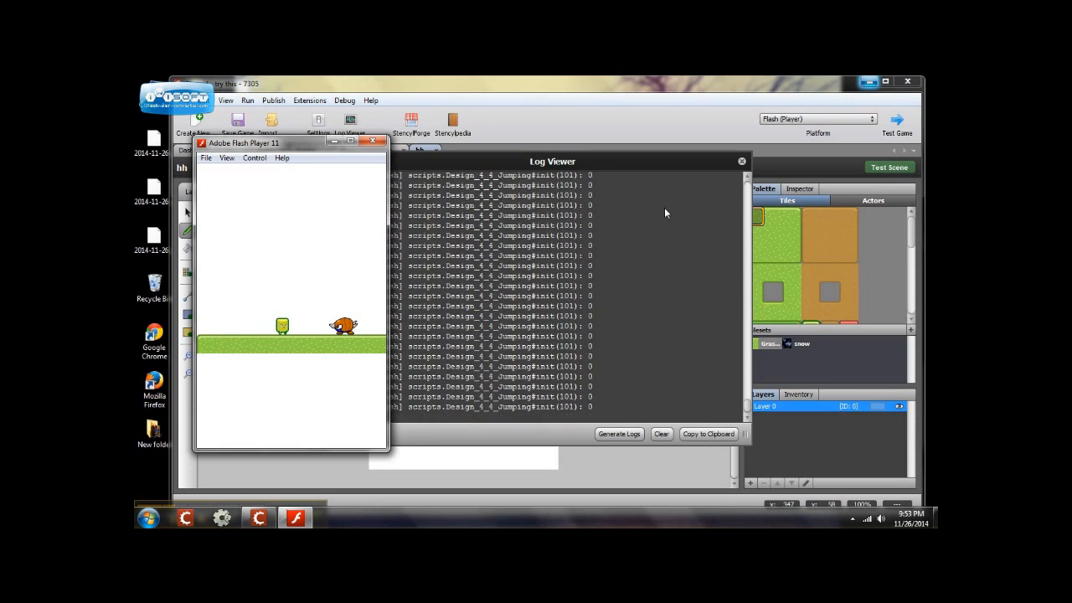
pyautogui.press('Right')
pyautogui.press('Up')
pyautogui.press('Right')
pyautogui.press('Right')
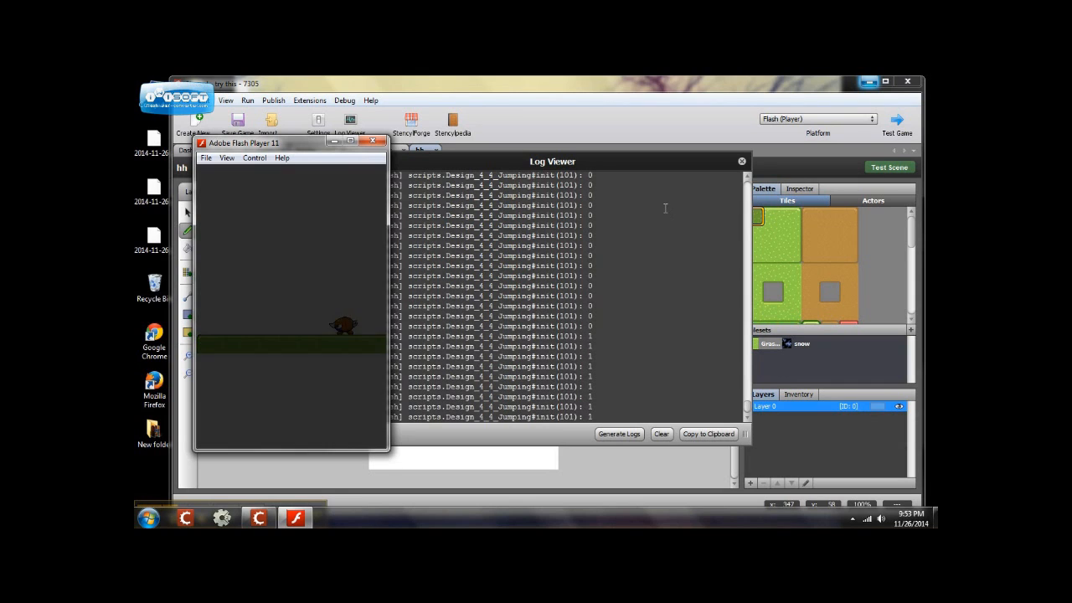
# Jump Mambo onto Pronger from above, walk him back, and close the game test and the Log Viewer
pyautogui.press('Right')
pyautogui.press('Right')
pyautogui.press('Up')
pyautogui.press('Right')
pyautogui.press('Up')
pyautogui.press('Up')
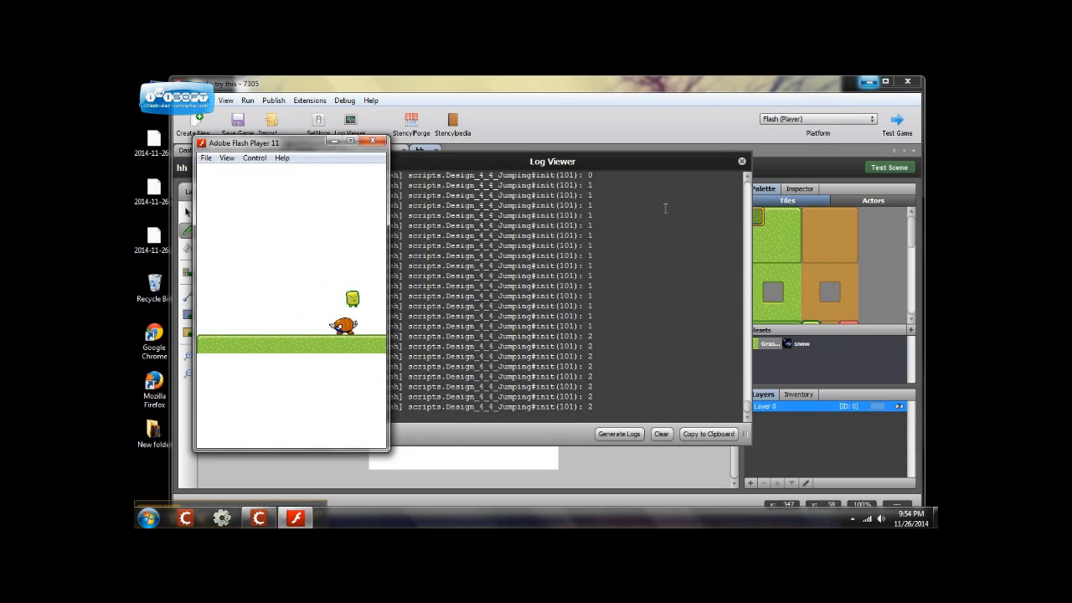
pyautogui.press('Left')
pyautogui.press('Left')
pyautogui.click(371, 141)
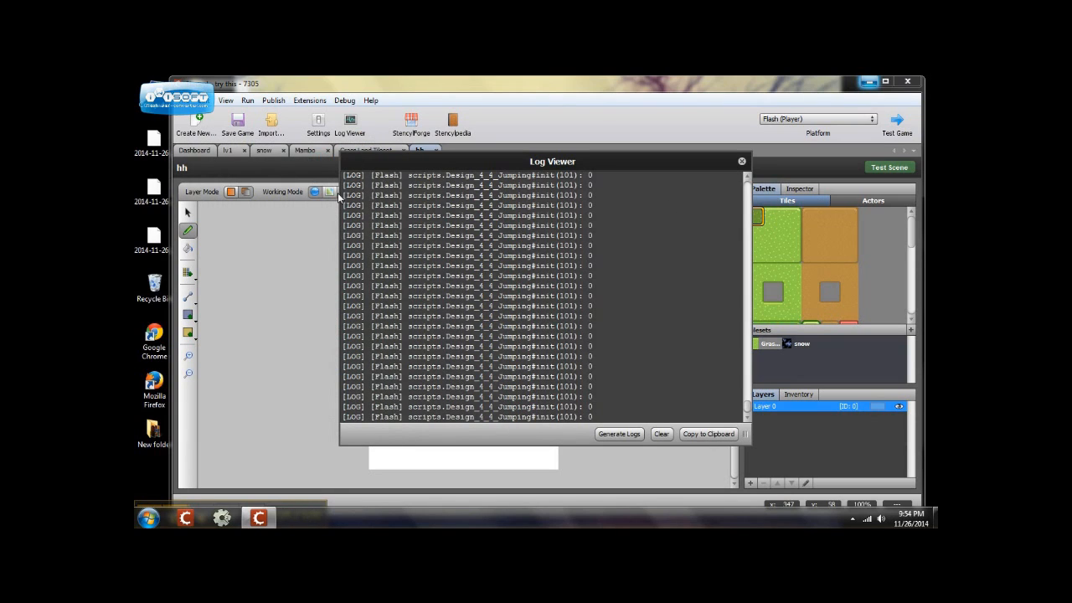
pyautogui.click(741, 162)
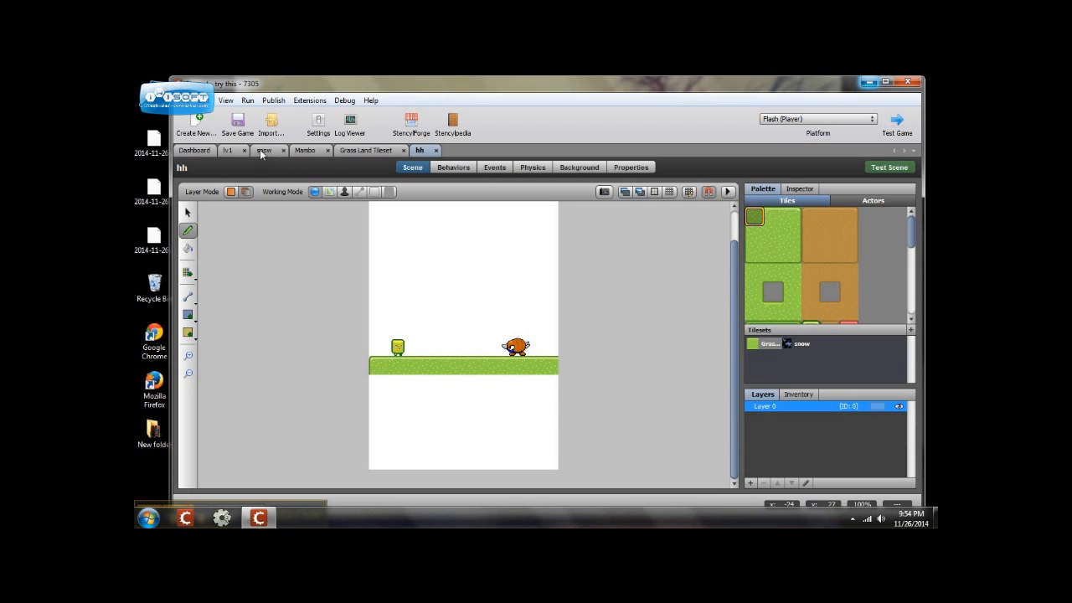
# Give the snow tileset's narrow column of tiles between the lower snowman and the taller snowy block square collision bounds
pyautogui.click(228, 151)
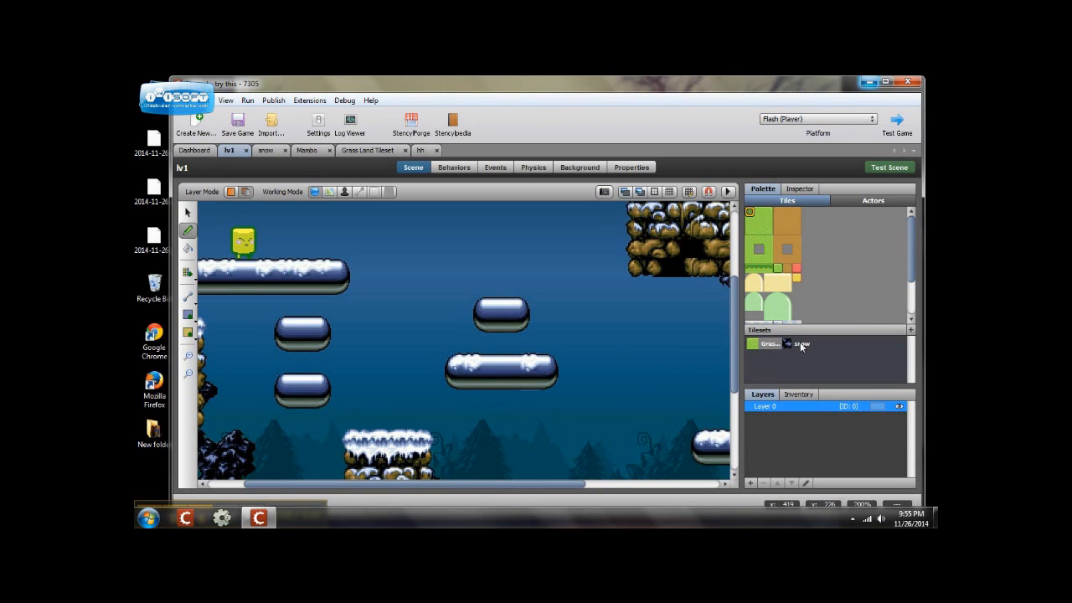
pyautogui.click(271, 151)
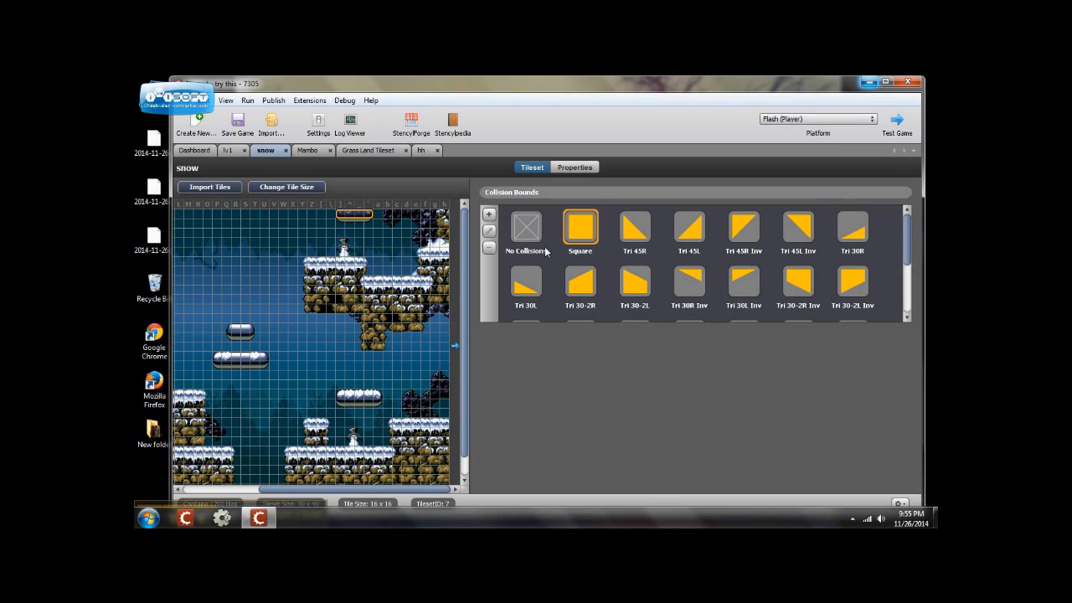
pyautogui.click(388, 440)
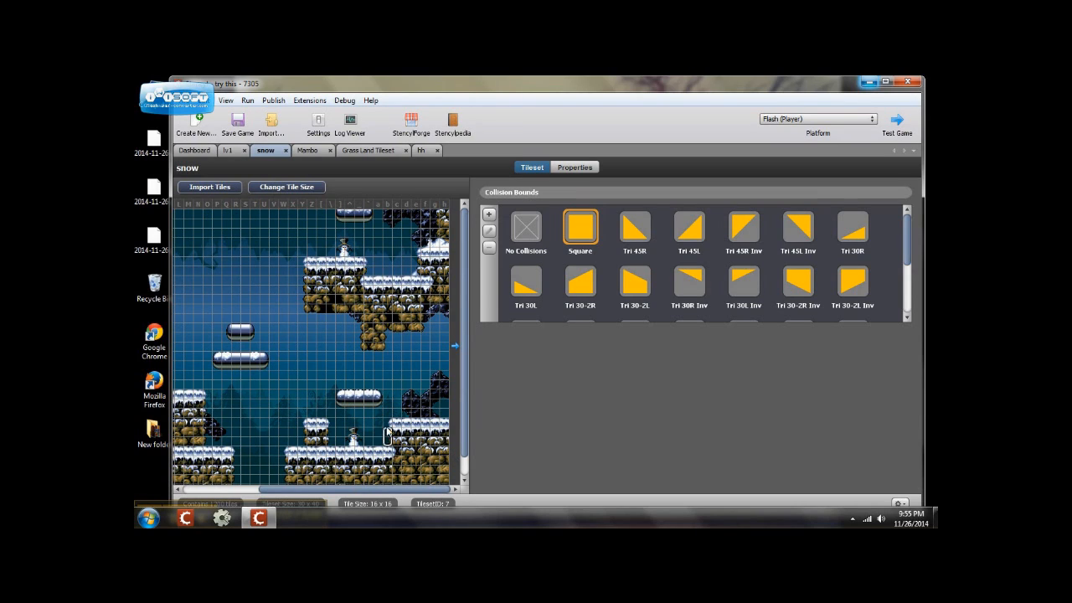
pyautogui.click(586, 228)
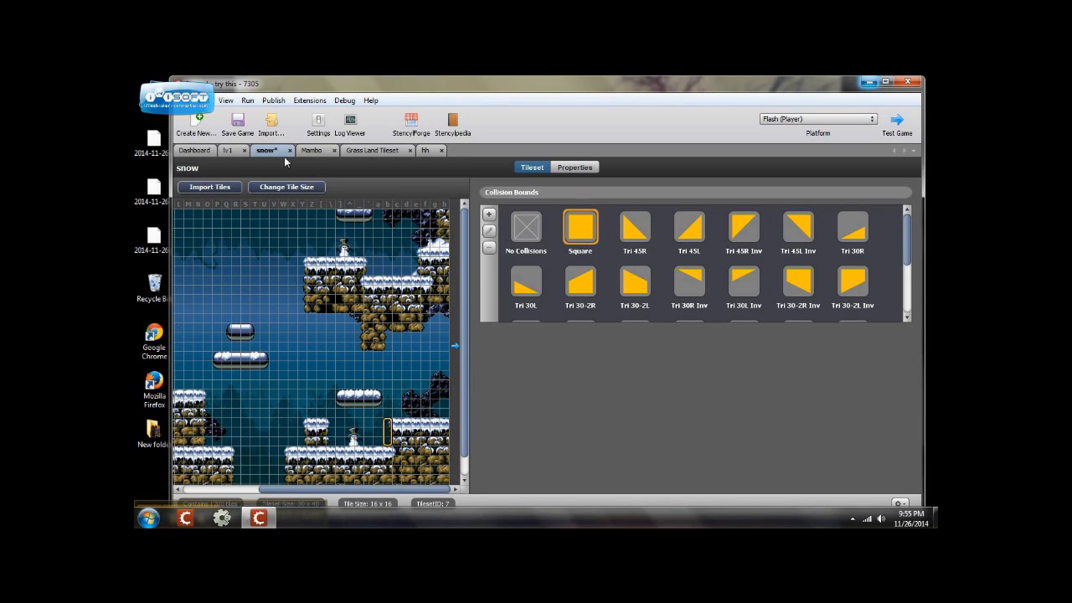
# Test the game and move Mambo across the floating snowy platforms down to the ledge with the lower snowman
pyautogui.click(896, 121)
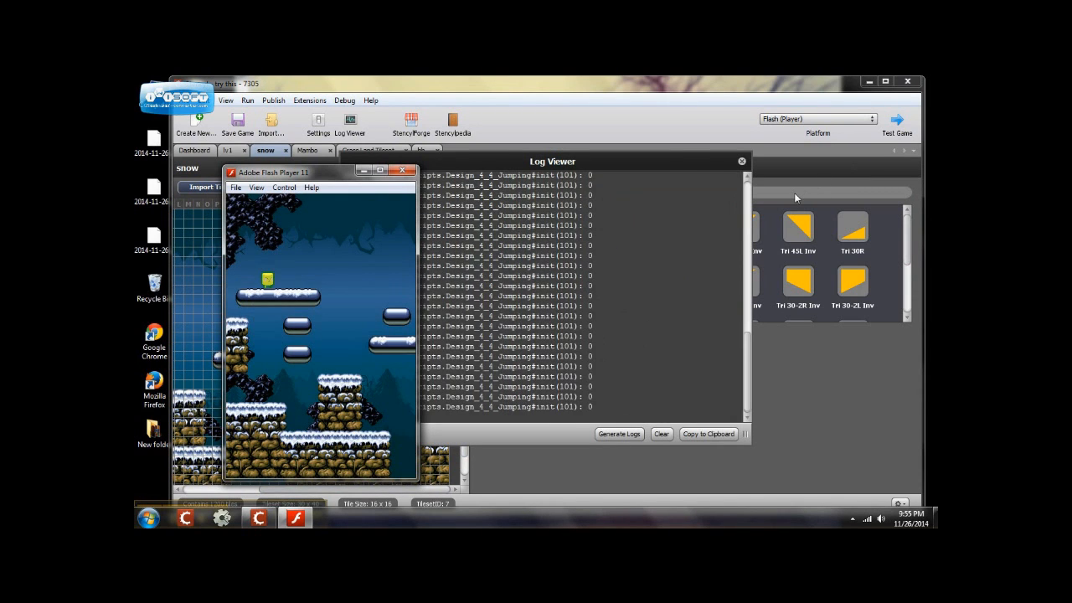
pyautogui.press('Right')
pyautogui.press('Up')
pyautogui.press('Right')
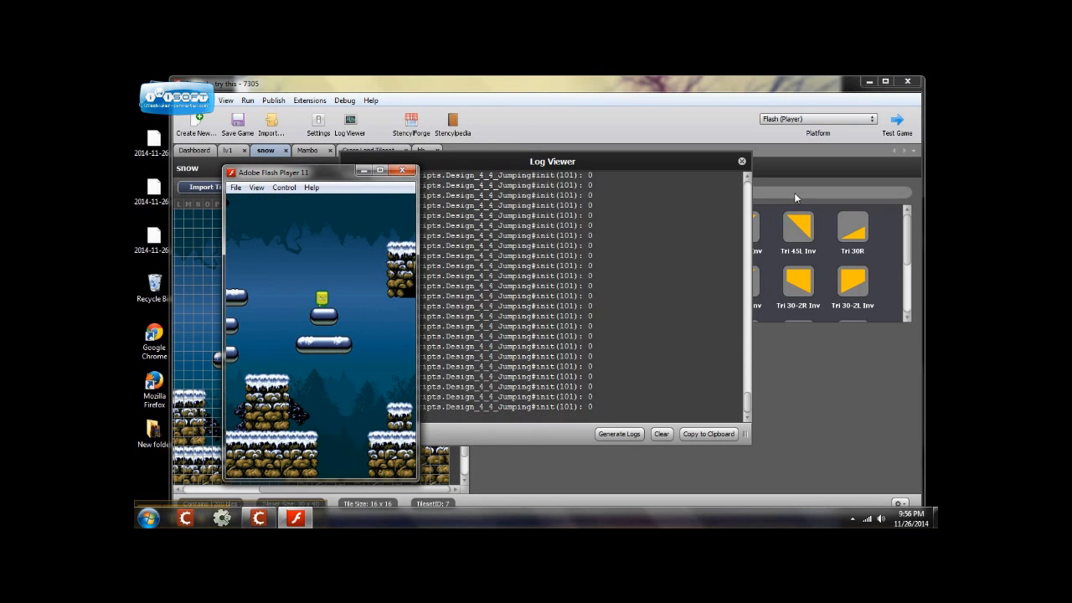
pyautogui.press('Right')
pyautogui.press('Right')
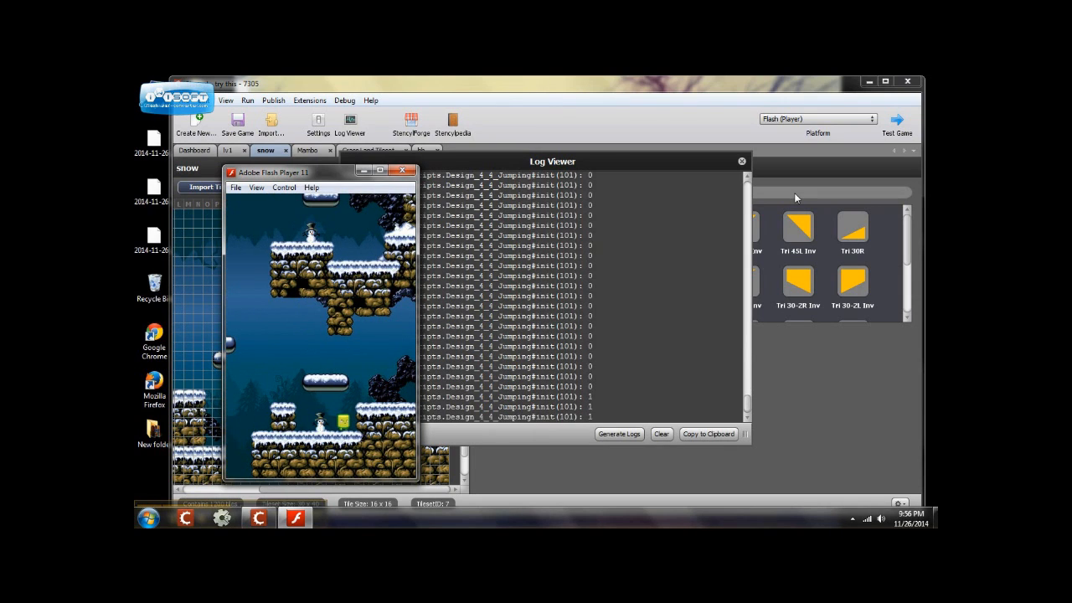
# Walk Mambo back and forth past the lower snowman and jump beside the taller snowy block to test its collision edge
pyautogui.press('Left')
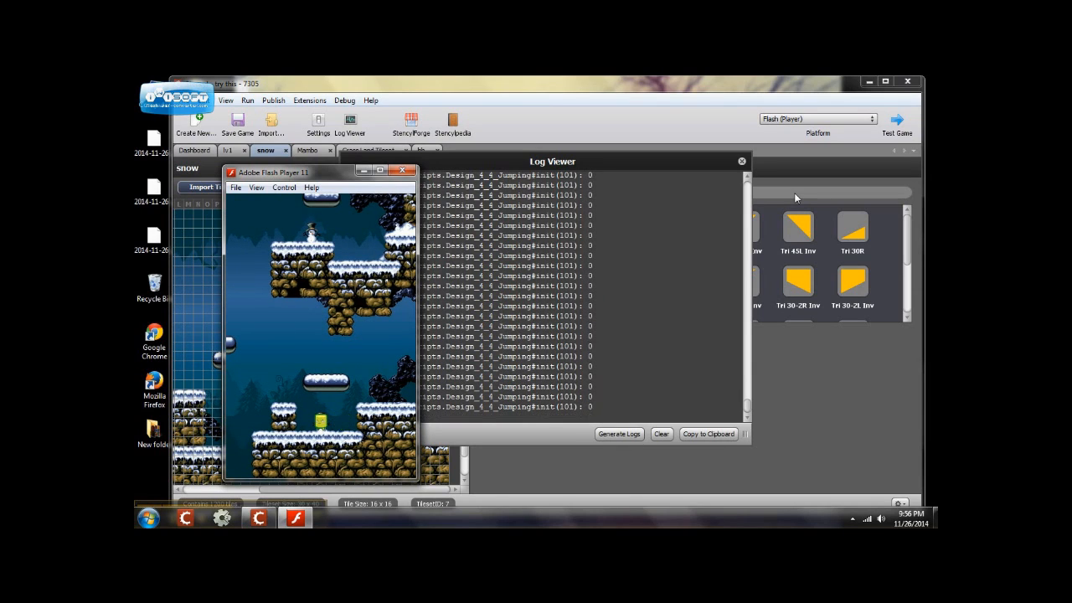
pyautogui.press('Right')
pyautogui.press('Up')
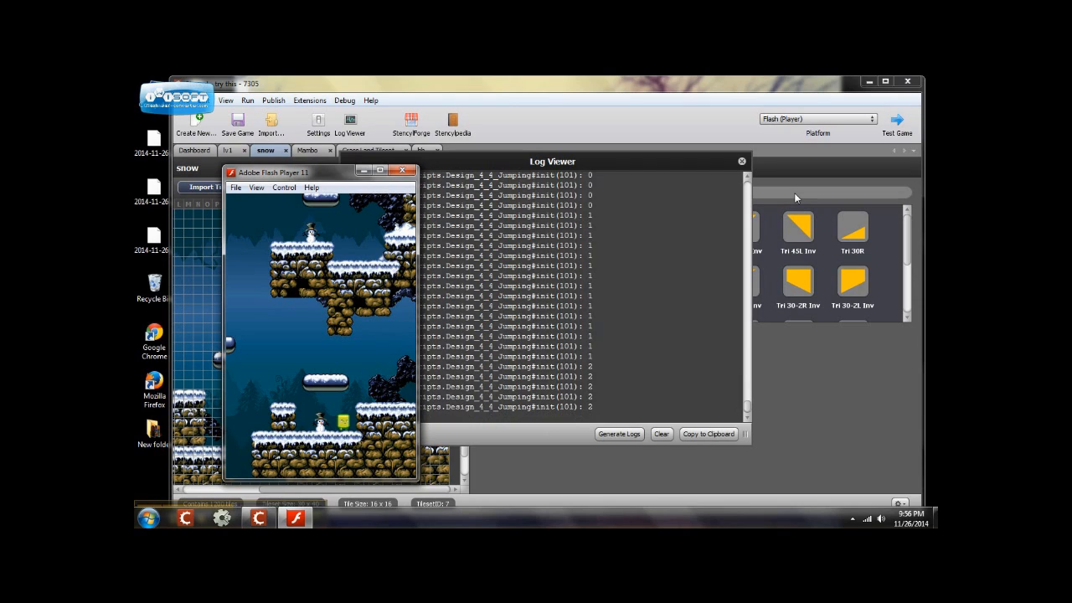
pyautogui.press('Left')
pyautogui.press('Left')
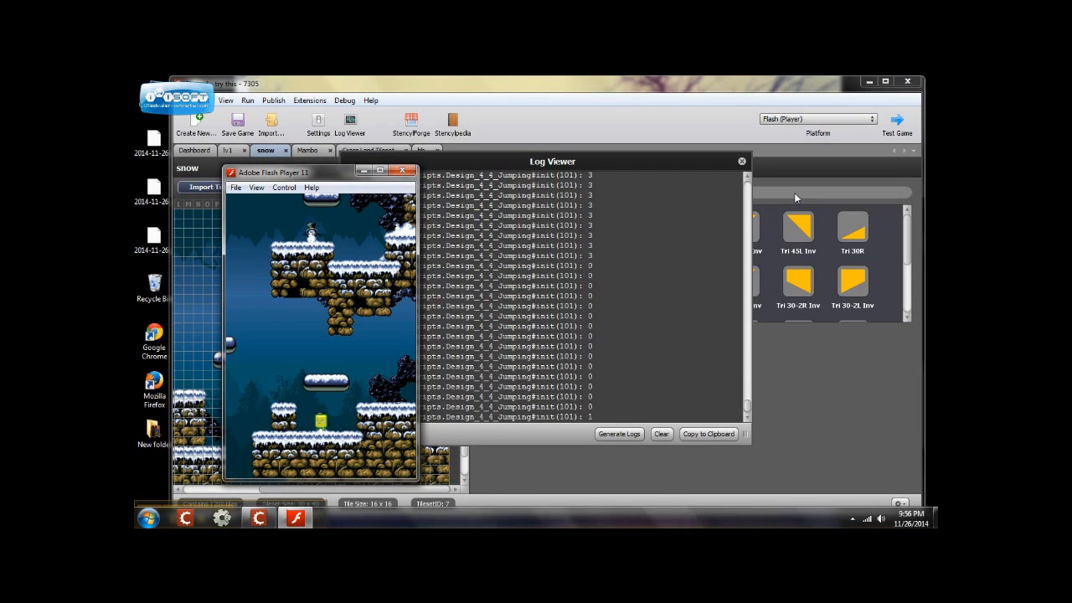
pyautogui.press('Right')
pyautogui.press('Up')
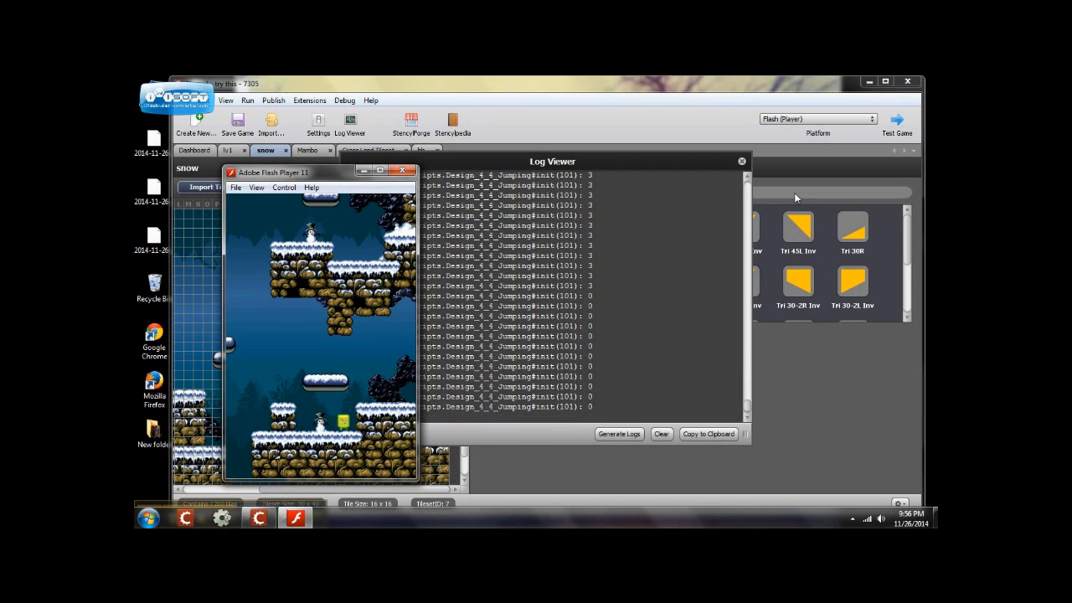
pyautogui.press('Left')
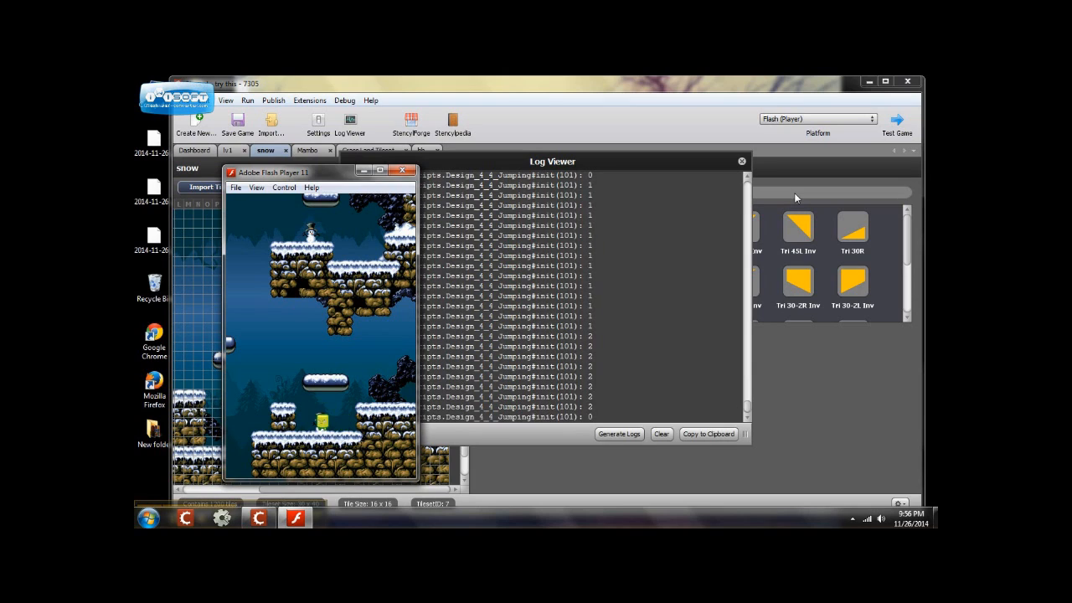
# Jump Mambo onto the small snowy block, and replay from the starting platform to test the block's outer side
pyautogui.press('Left')
pyautogui.press('Up')
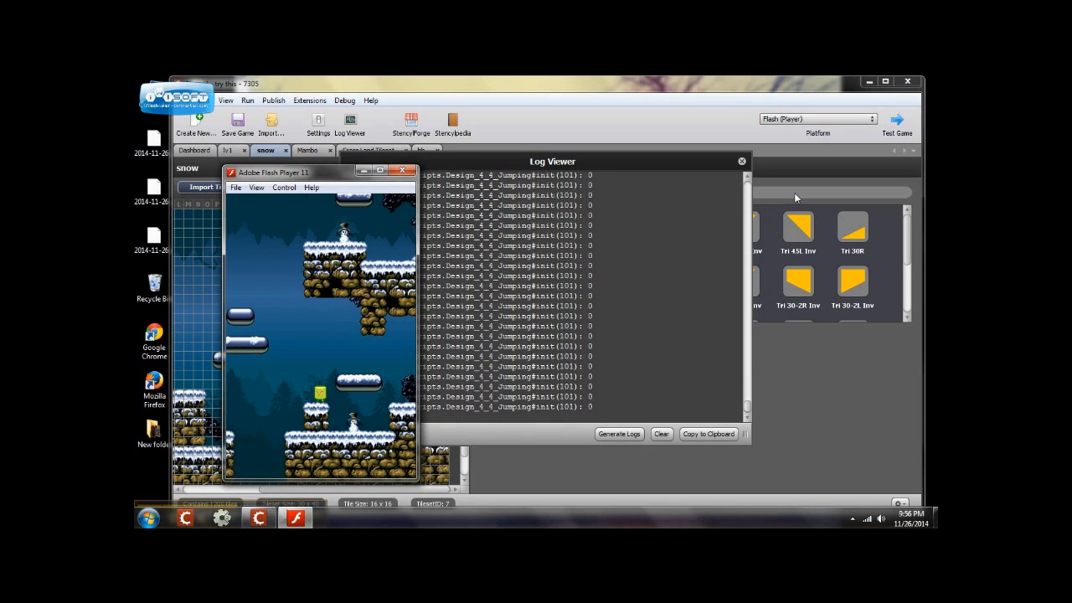
pyautogui.press('Right')
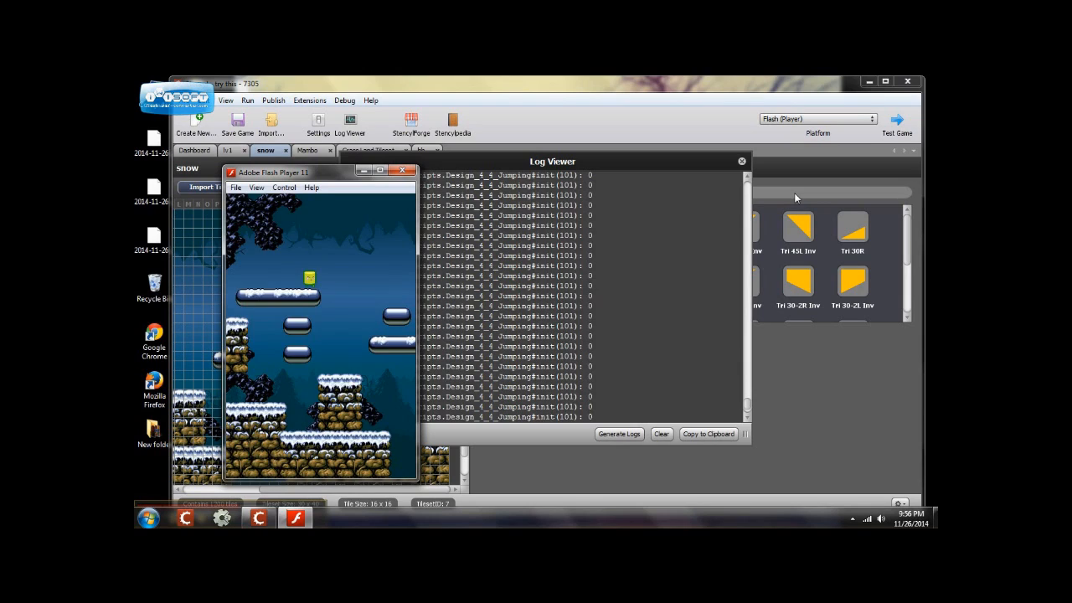
pyautogui.press('Up')
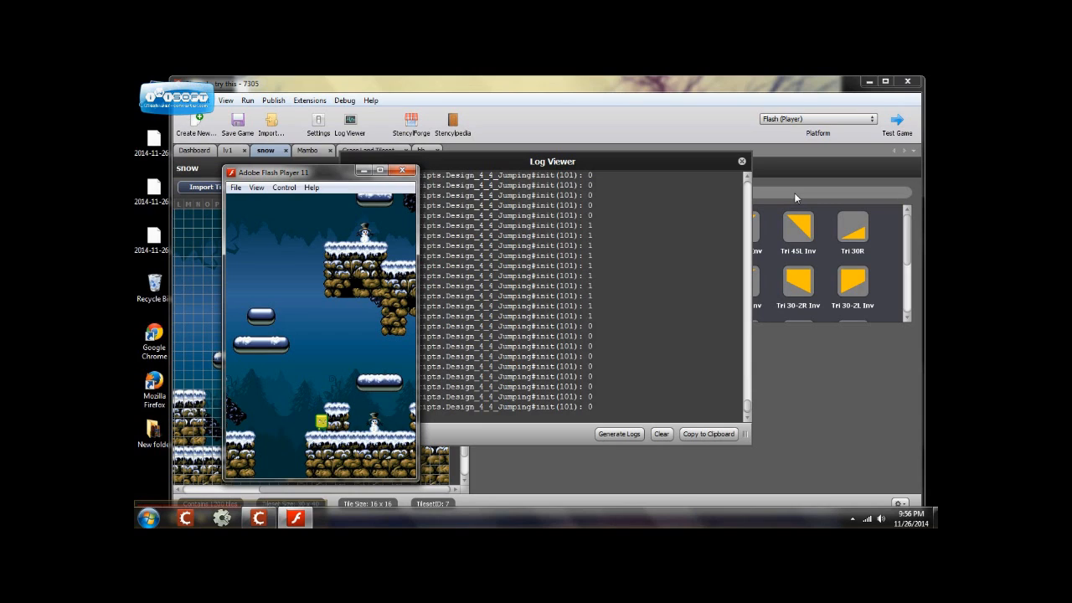
pyautogui.press('Left')
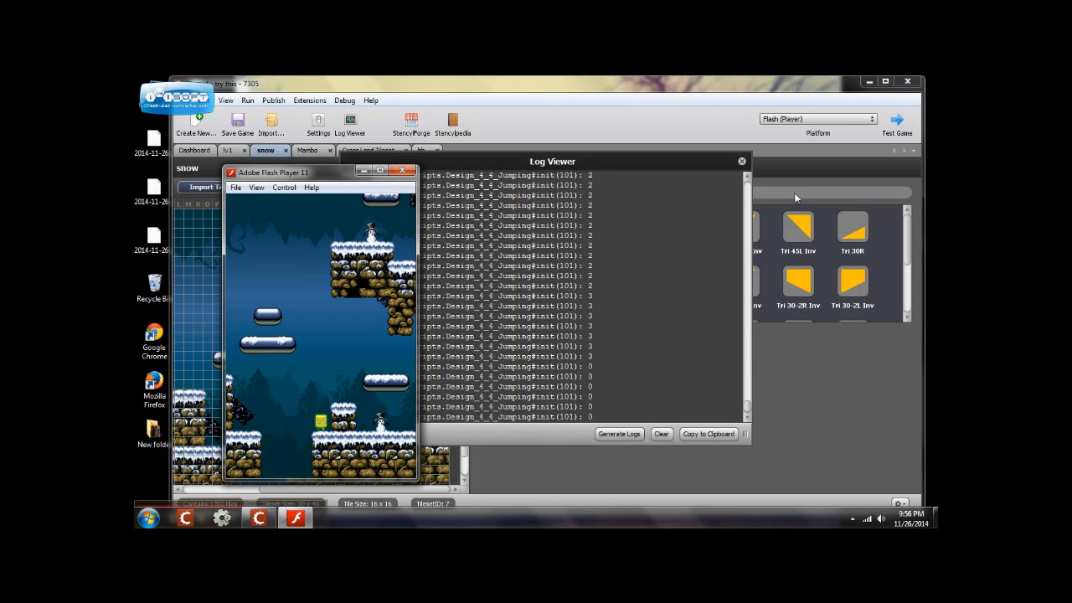
pyautogui.press('Left')
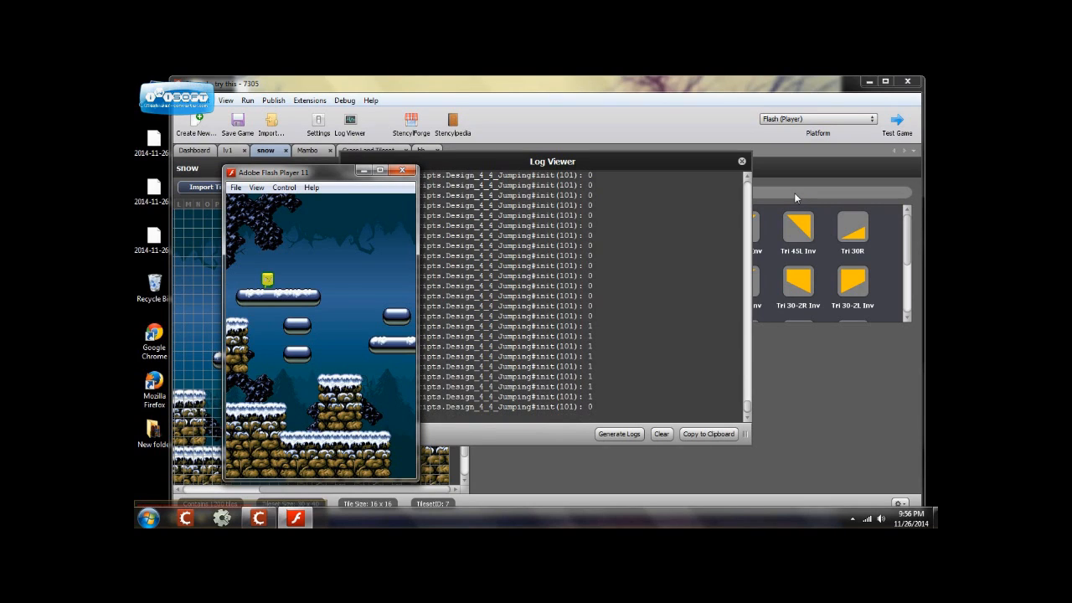
pyautogui.press('Right')
pyautogui.press('Right')
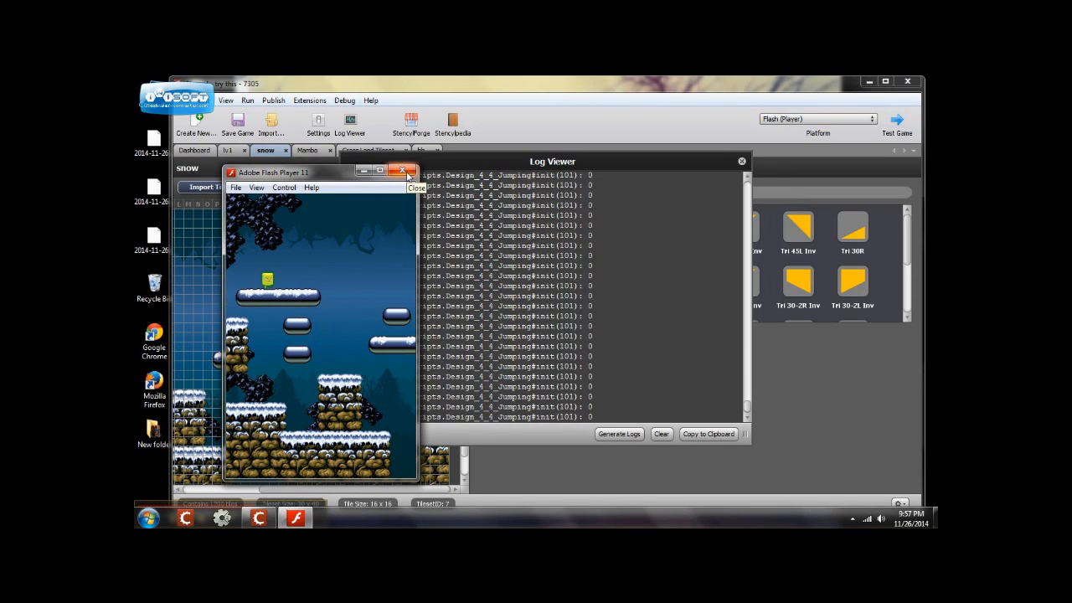